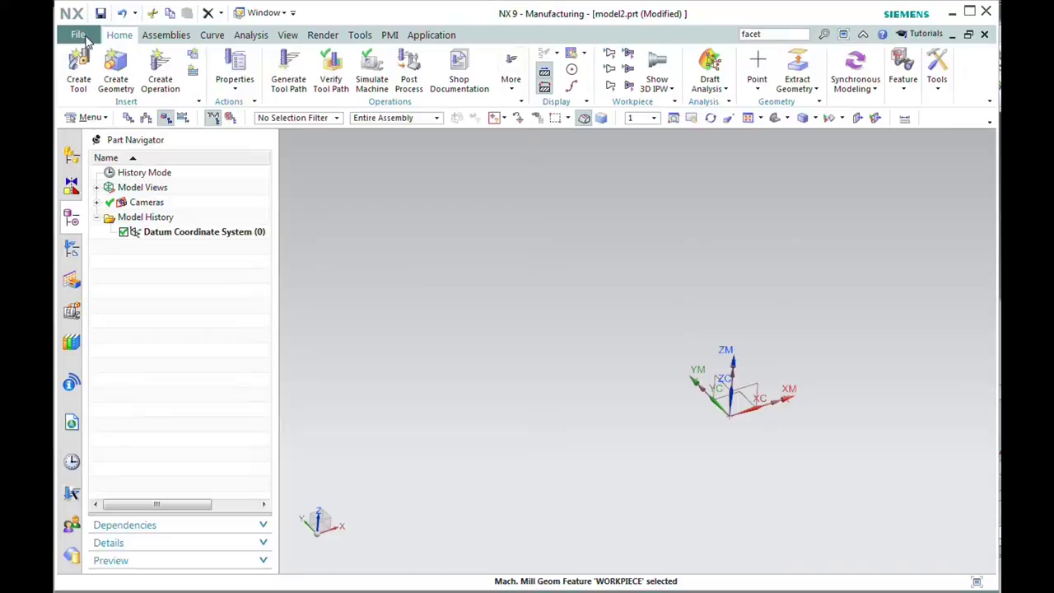
Step: Set up the STL import of Forging5.stl as an NX Facet Body in inches
left_click(77, 35)
mouse_move(134, 235)
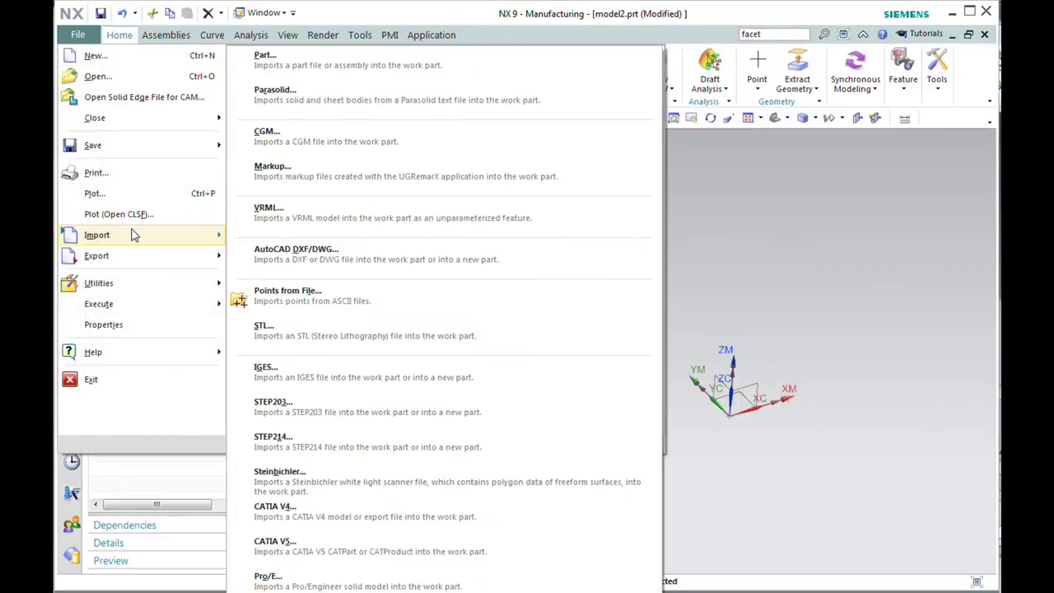
left_click(356, 335)
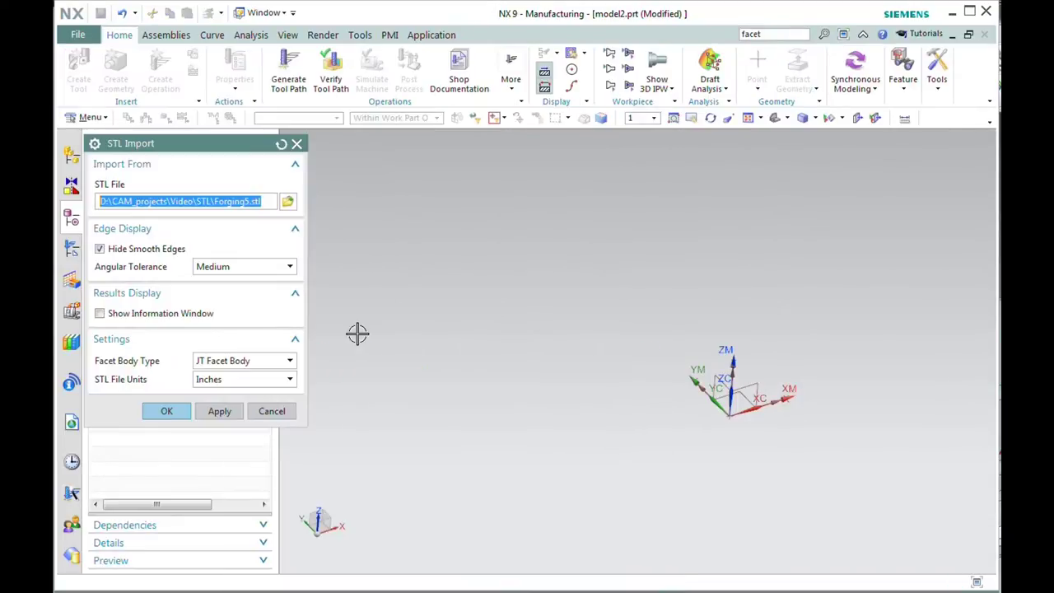
left_click(228, 361)
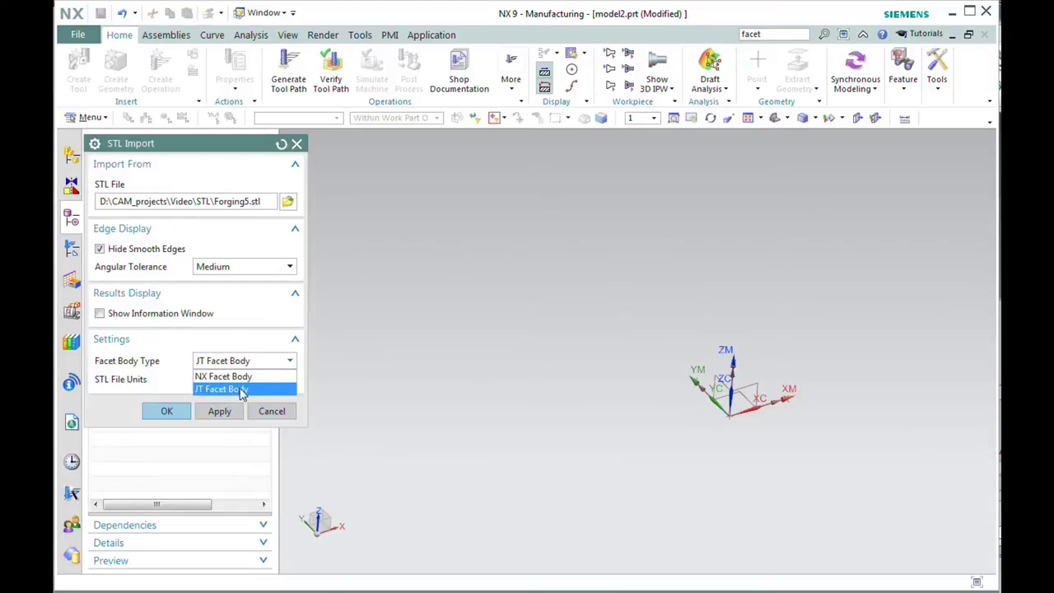
left_click(234, 377)
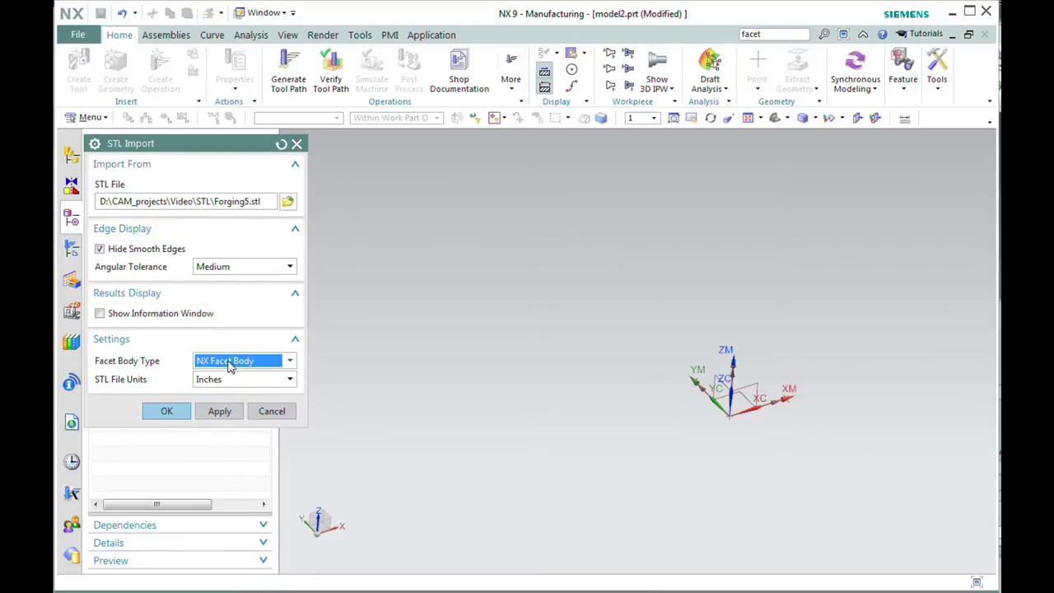
Step: Finish importing Forging5.stl, inspect the forging, and show the Operation Navigator geometry view
left_click(180, 413)
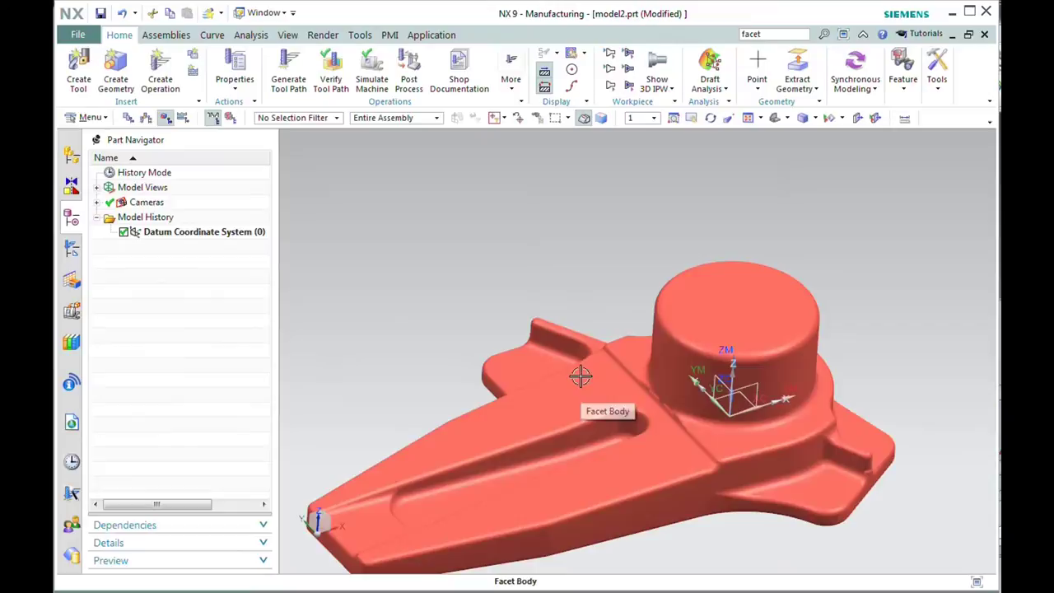
middle_click_drag(434, 314, 530, 400)
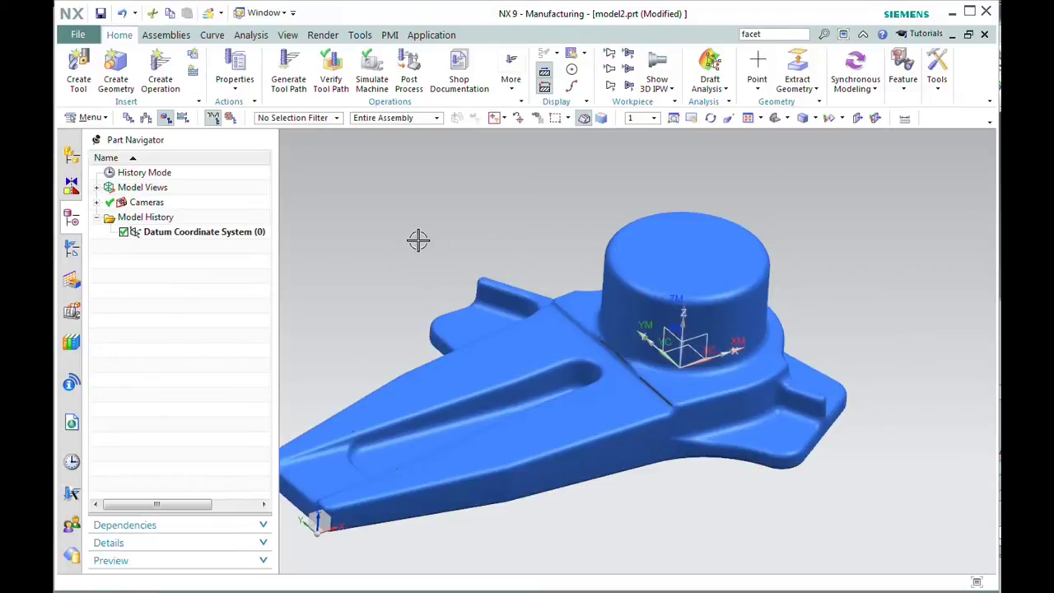
middle_click_drag(425, 239, 556, 295)
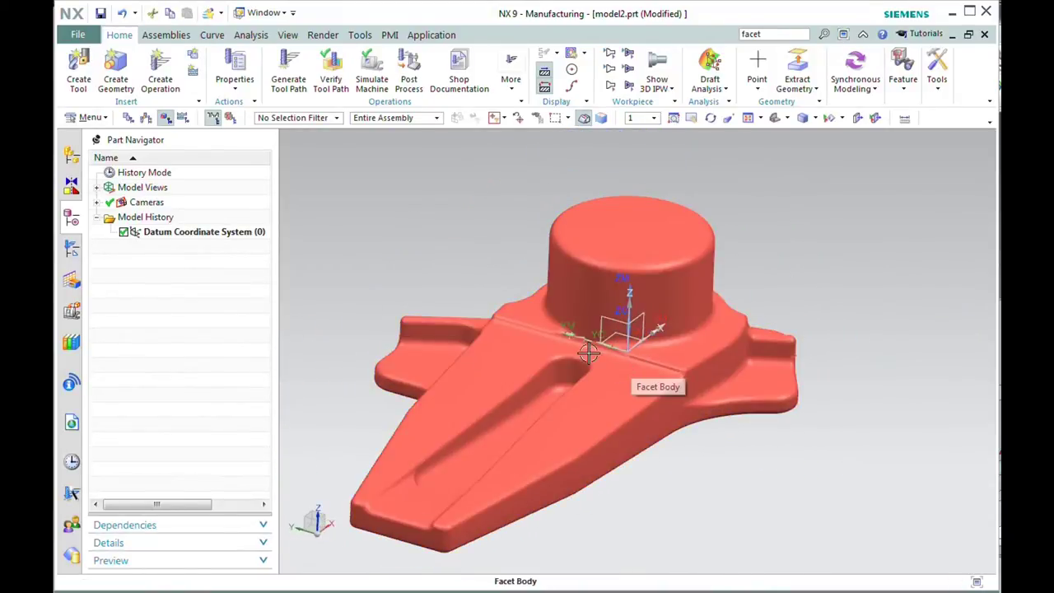
scroll(554, 341, "up", 5)
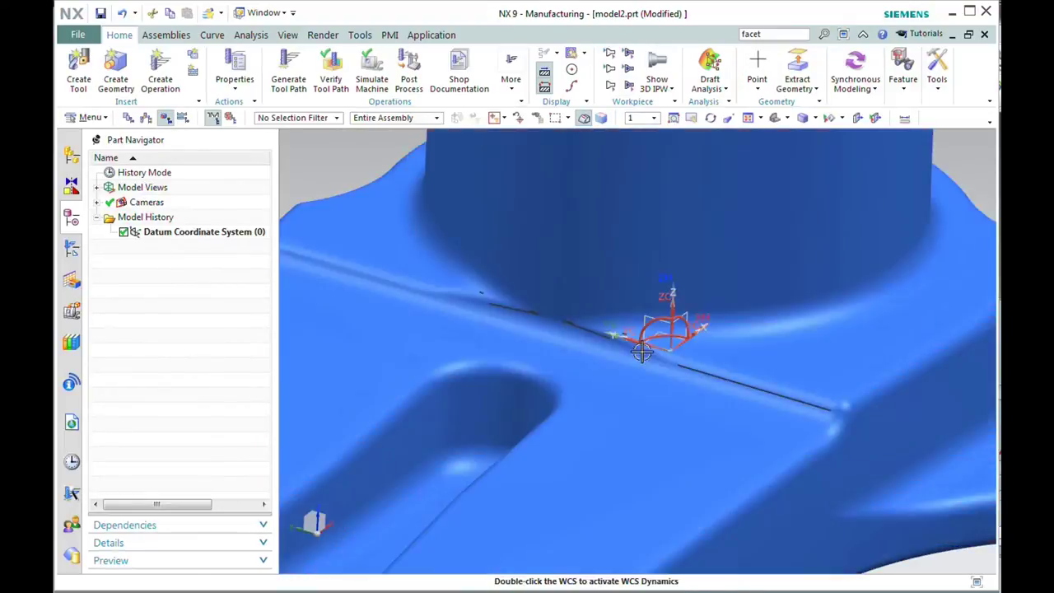
scroll(647, 337, "down", 4)
middle_click_drag(518, 376, 466, 350)
left_click(73, 250)
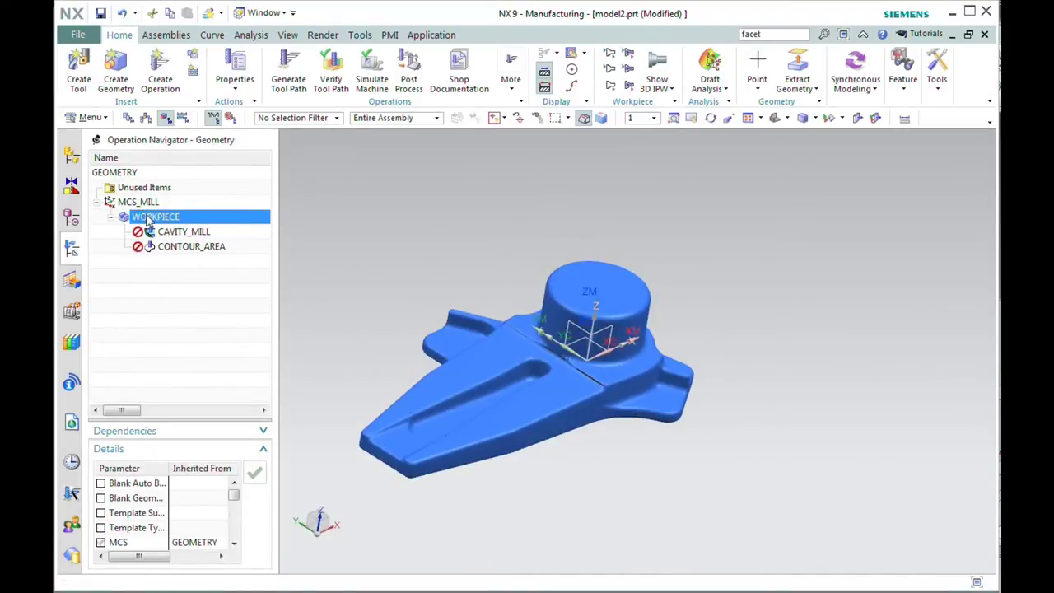
Step: Assign the forging facet body as the WORKPIECE part geometry using the Facet Body filter
double_click(145, 219)
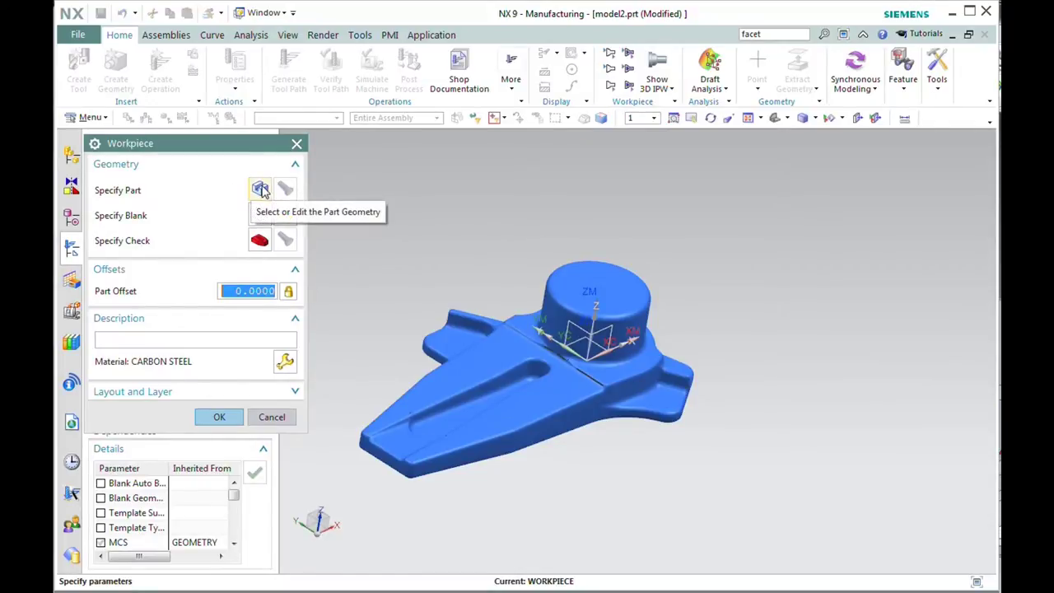
left_click(260, 191)
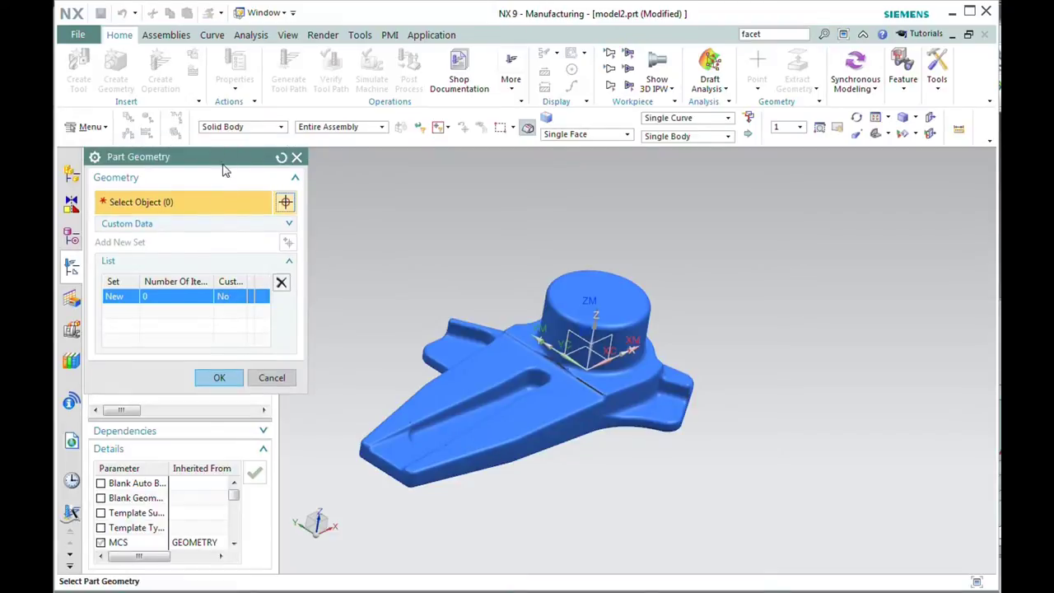
left_click(247, 128)
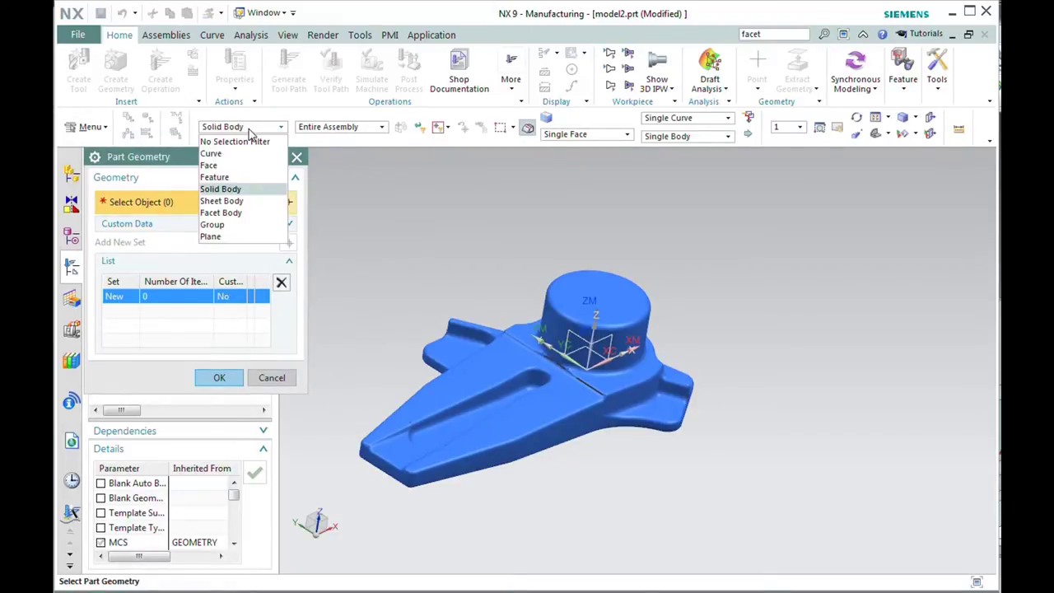
left_click(245, 213)
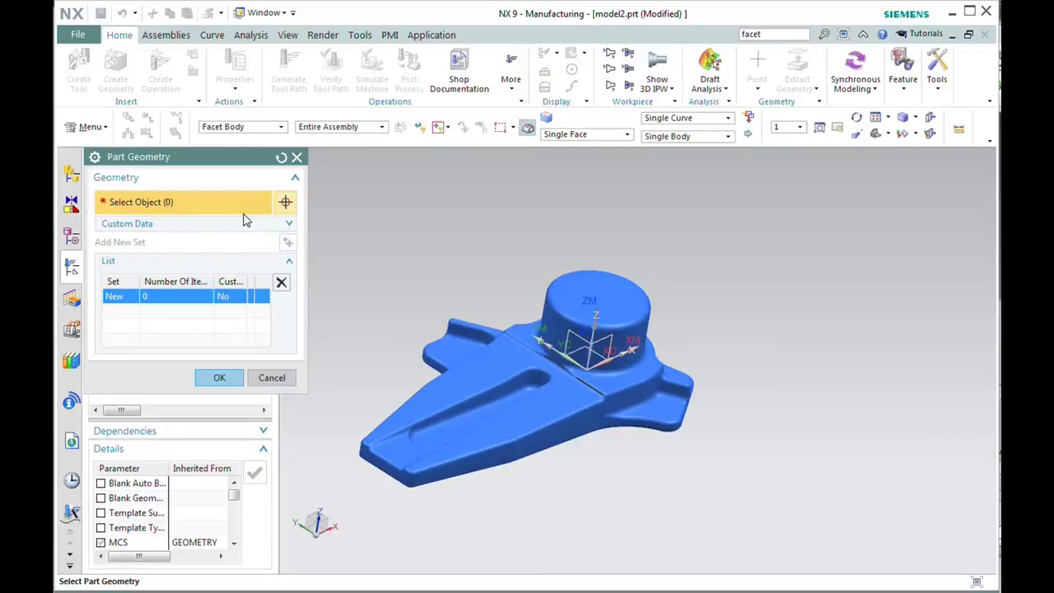
left_click(492, 356)
left_click(224, 433)
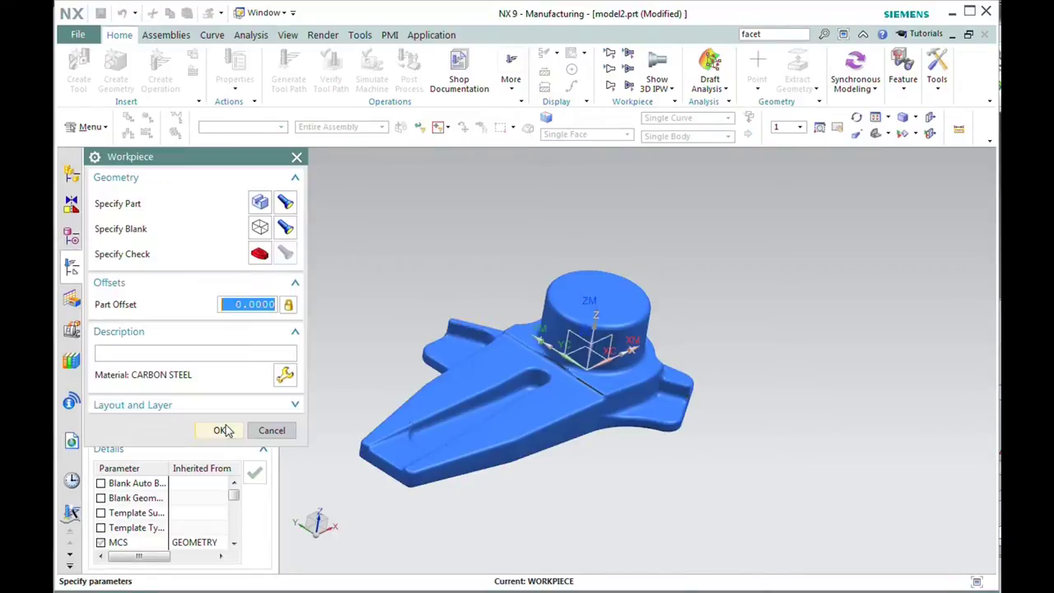
Step: Give the WORKPIECE a bounding-block blank and confirm the settings
left_click(259, 227)
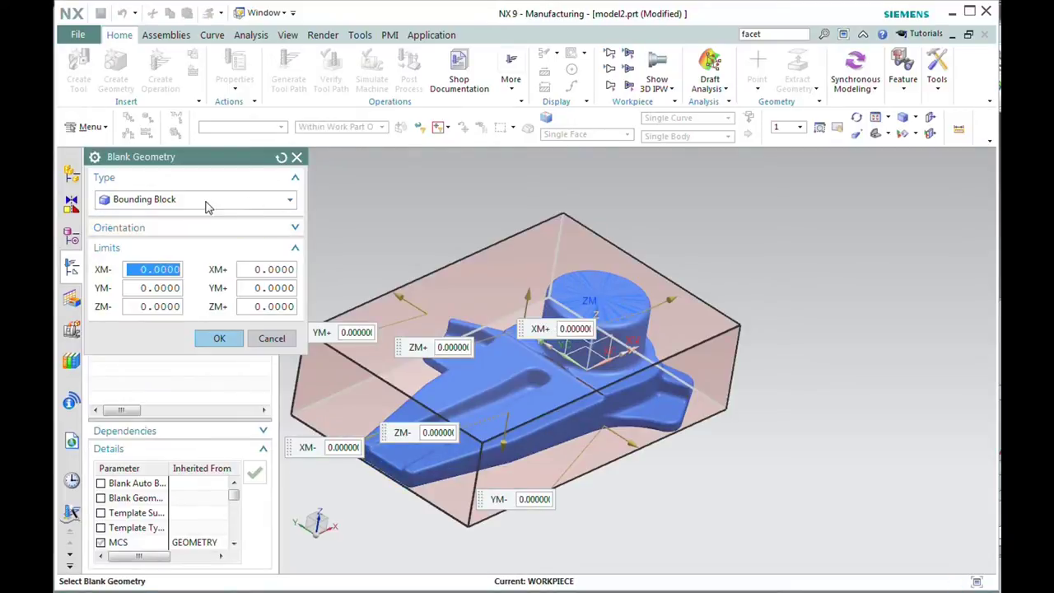
left_click(229, 340)
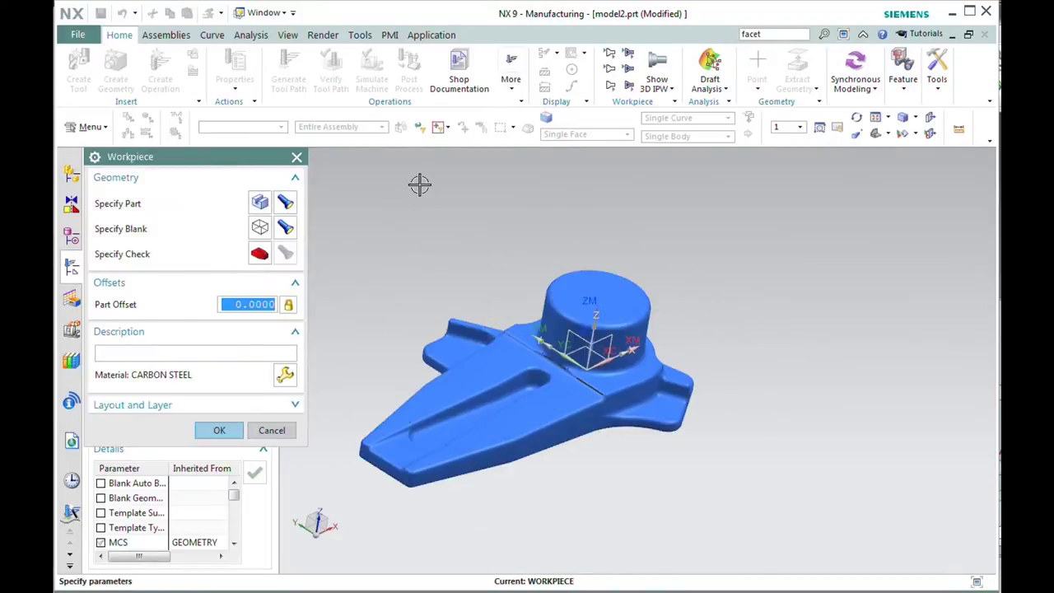
left_click(219, 429)
middle_click_drag(788, 289, 748, 288)
middle_click_drag(534, 287, 494, 294)
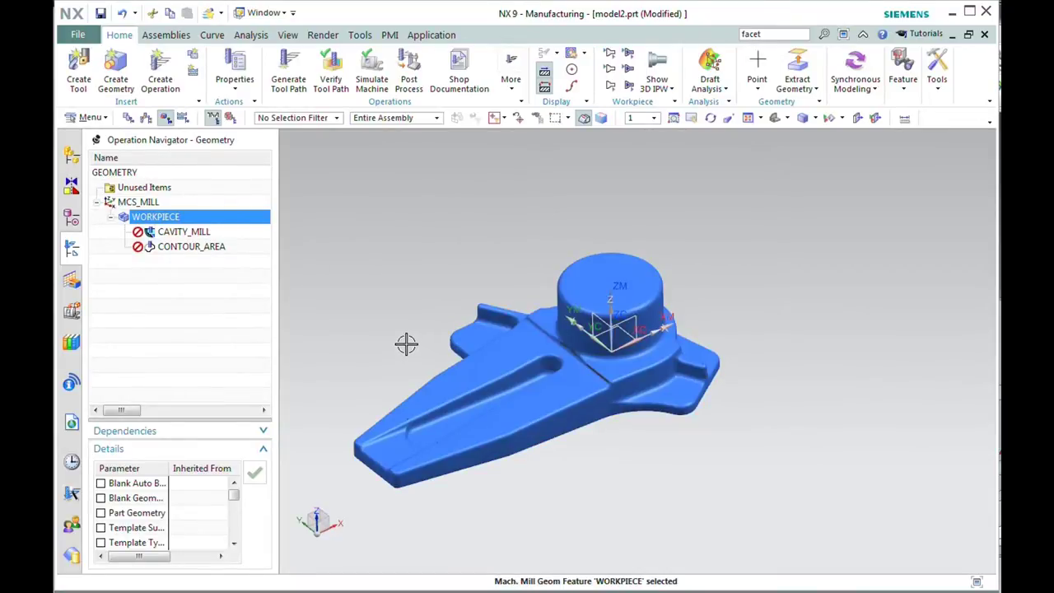
scroll(408, 343, "up", 2)
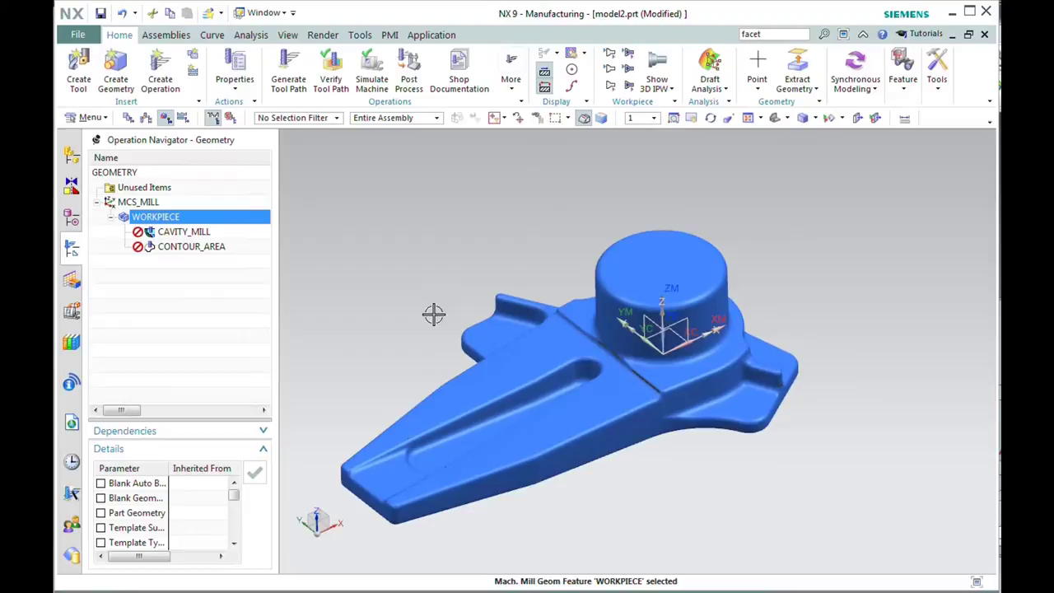
left_click(474, 396)
Step: Generate the CAVITY_MILL tool path
double_click(198, 233)
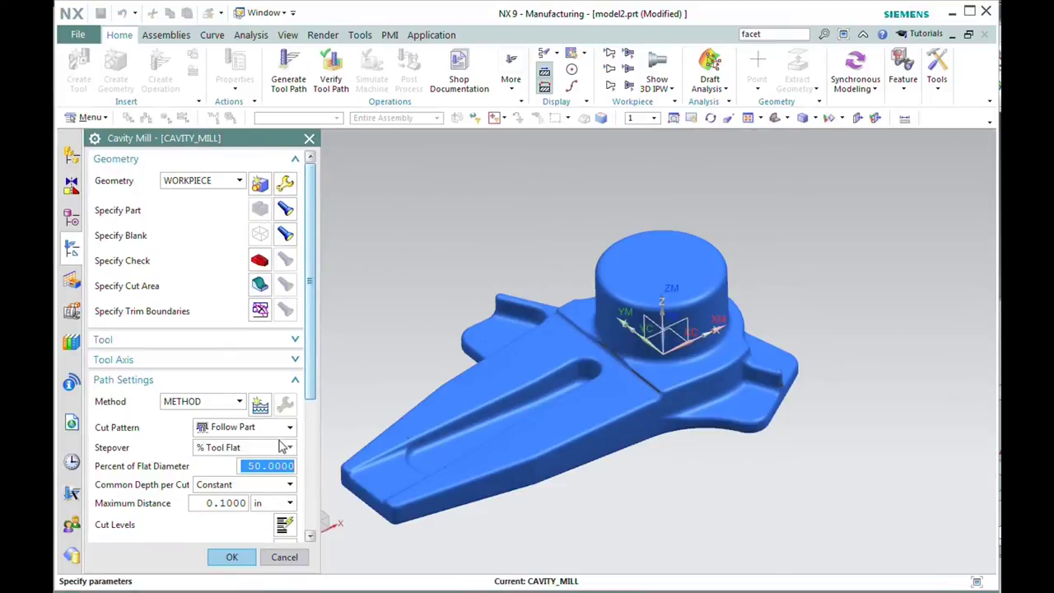
left_click_drag(311, 349, 304, 512)
left_click(157, 521)
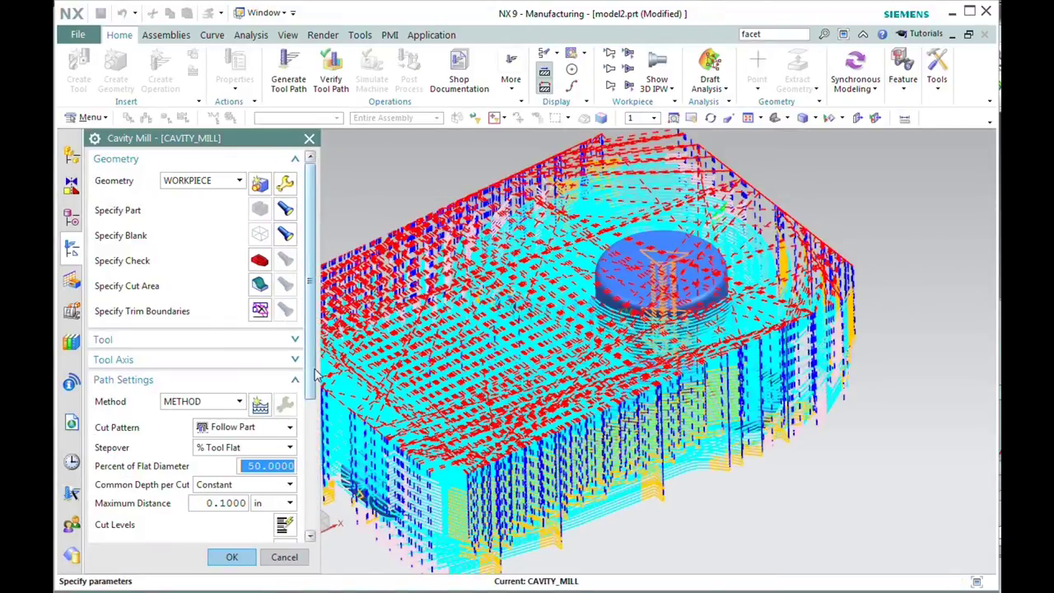
Step: Simulate CAVITY_MILL material removal in 3D Dynamic with IPW saved, then accept the operation
left_click_drag(315, 376, 305, 537)
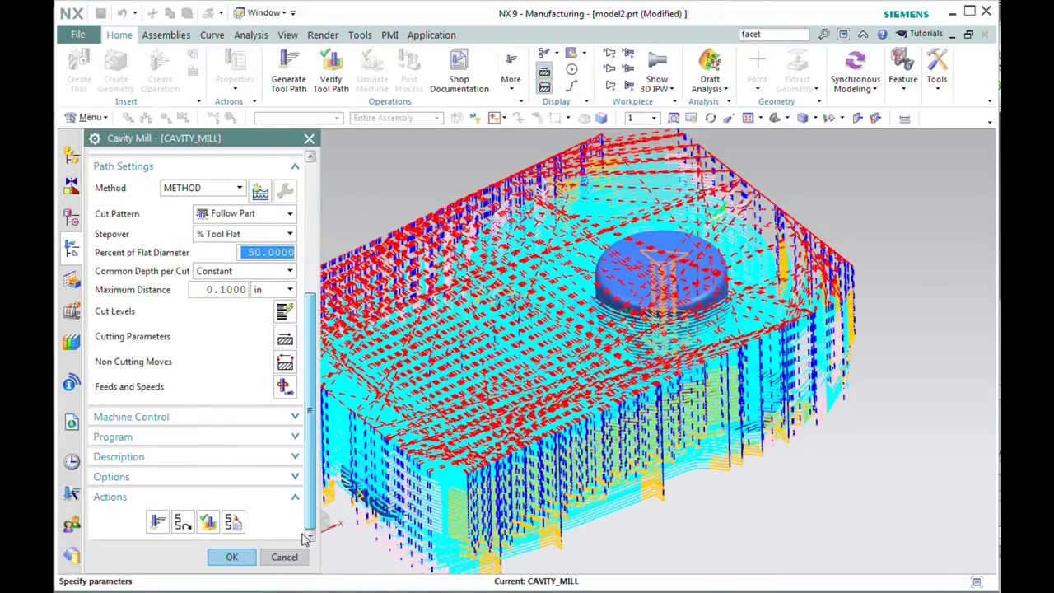
left_click(208, 521)
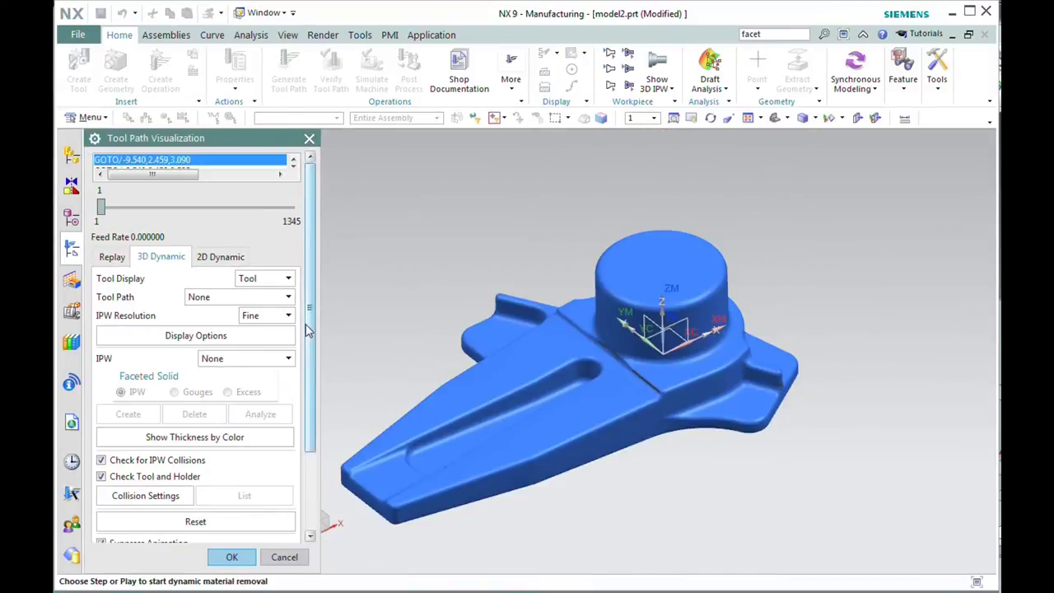
scroll(306, 354, "down", 1)
scroll(306, 354, "down", 2)
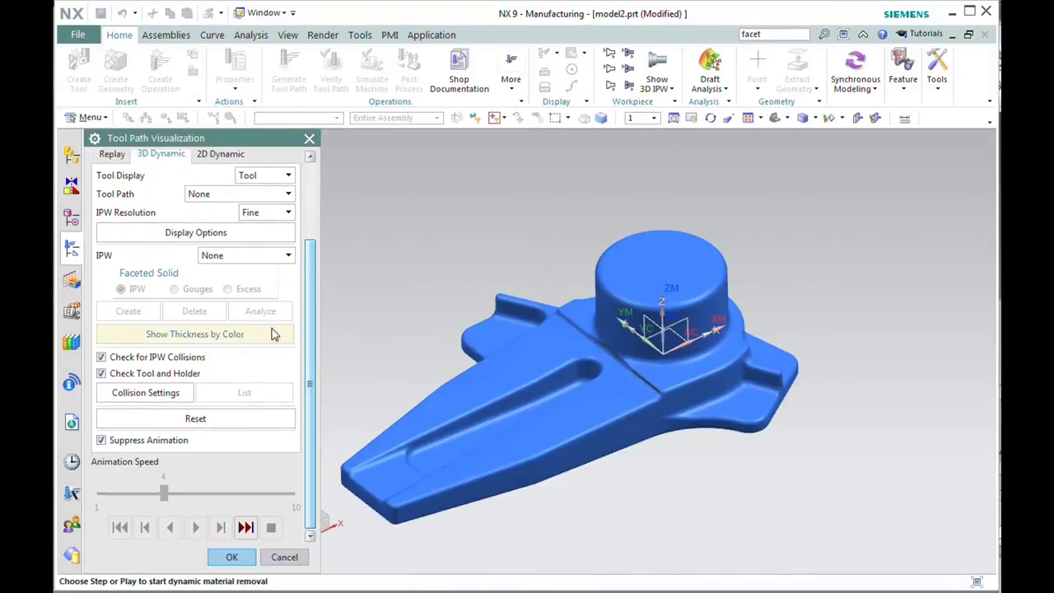
left_click(258, 256)
left_click(247, 284)
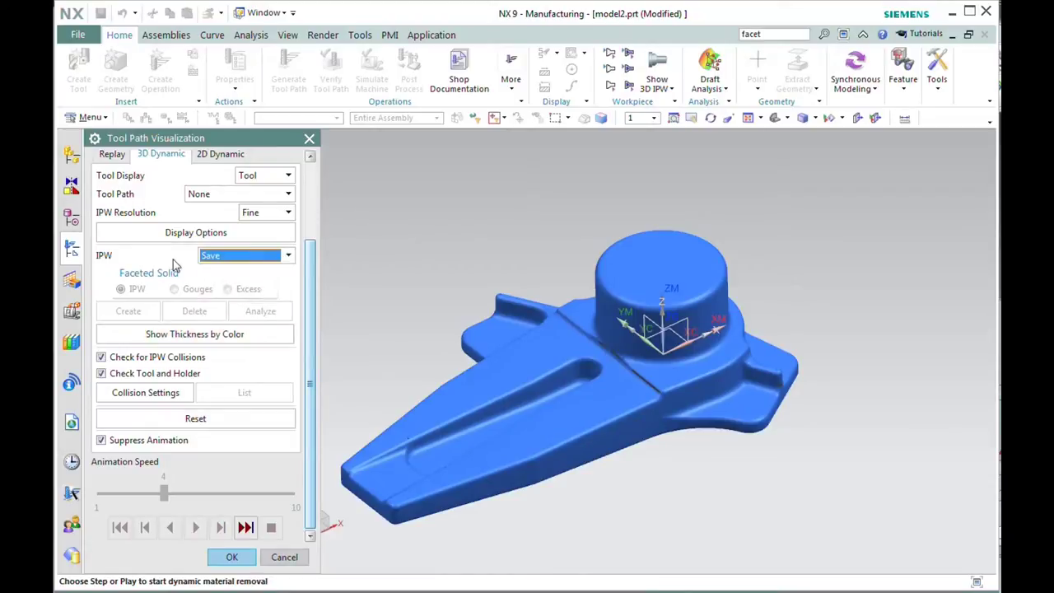
left_click(244, 531)
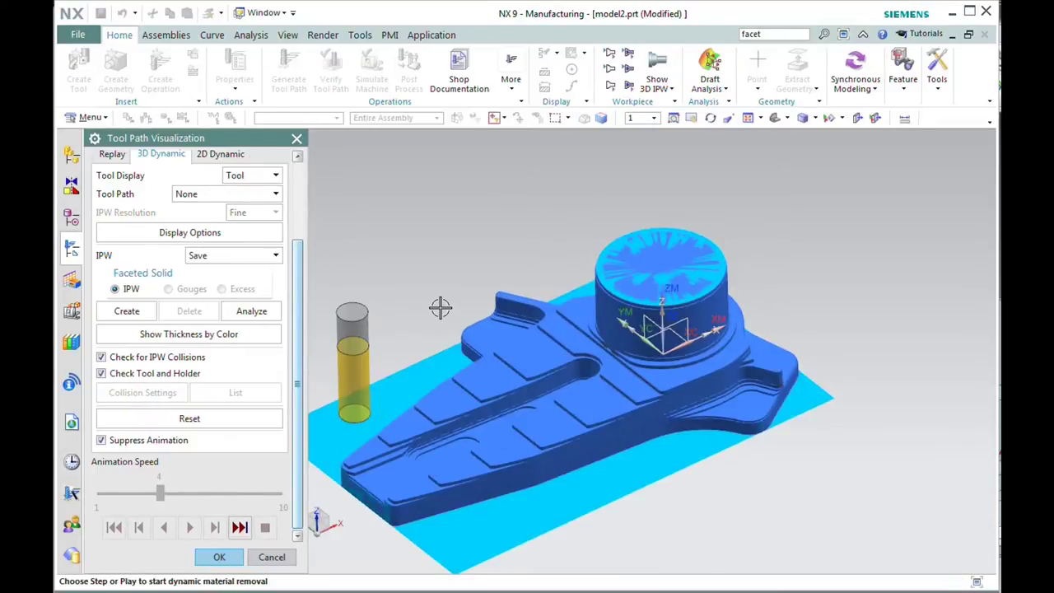
middle_click_drag(512, 417, 534, 430)
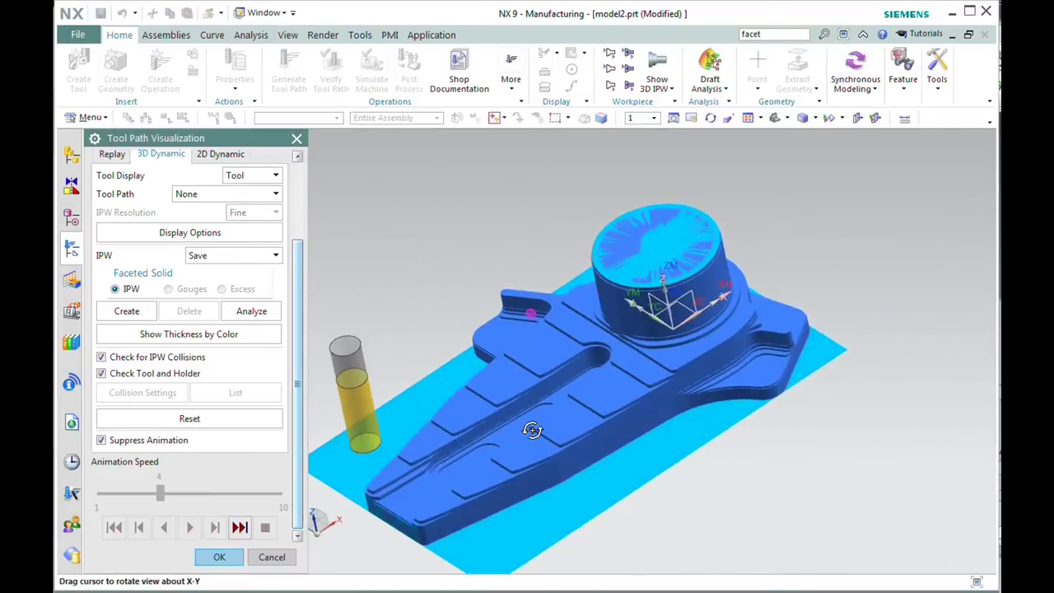
left_click(231, 558)
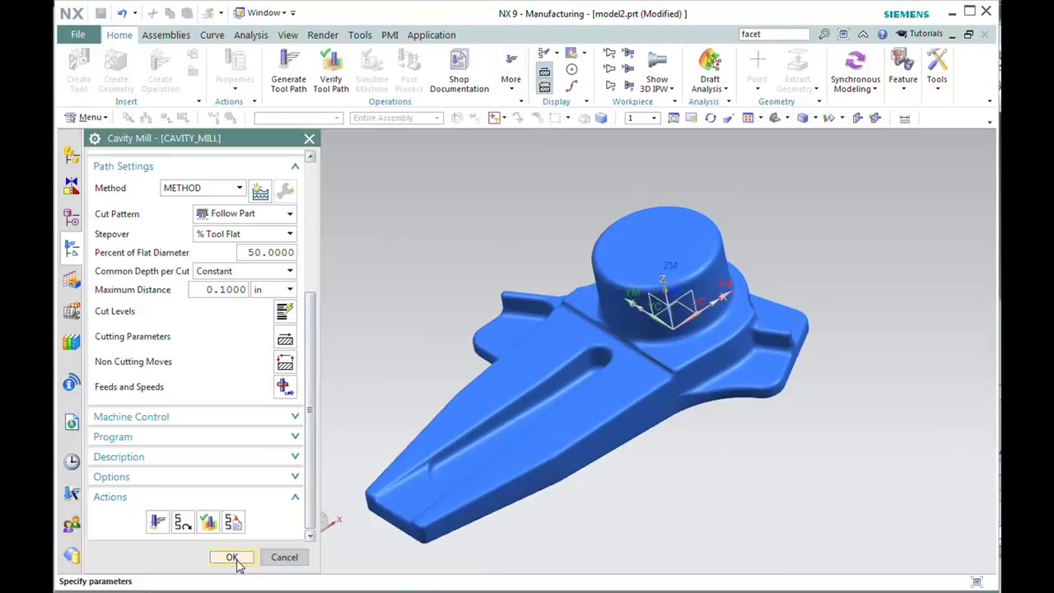
left_click(233, 558)
Step: Open CONTOUR_AREA settings and keep Area Milling as the drive method
double_click(189, 247)
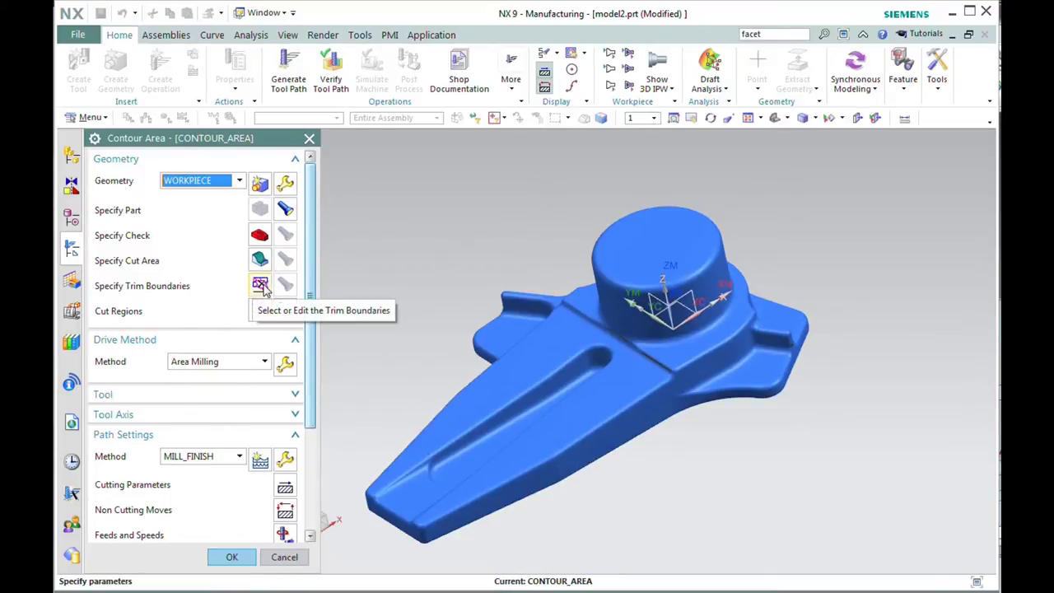
left_click(219, 365)
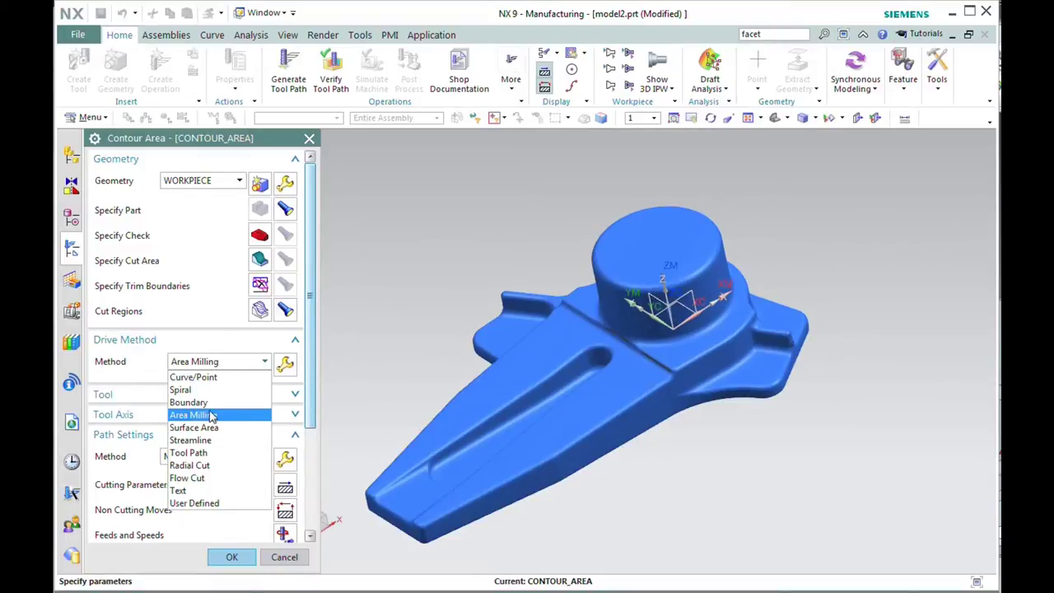
left_click(191, 306)
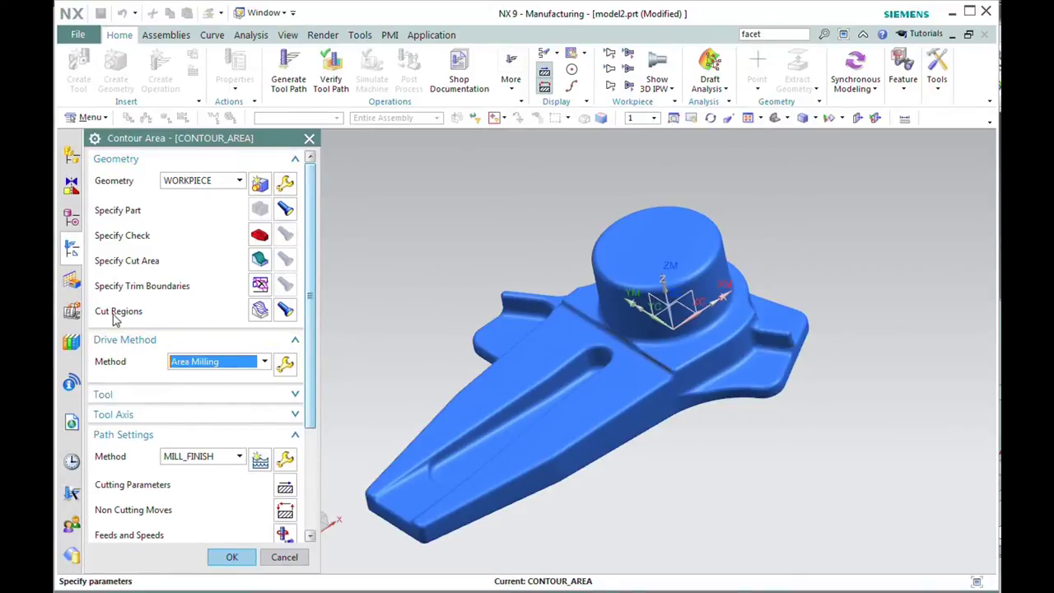
Step: Delete all existing cut regions and create a new region list
left_click(260, 311)
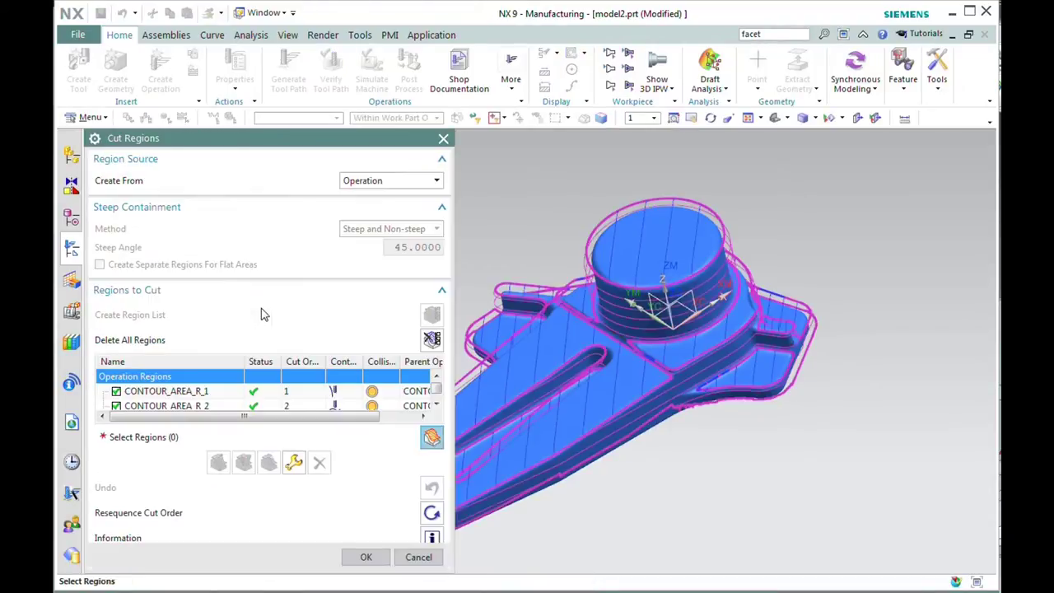
left_click(432, 339)
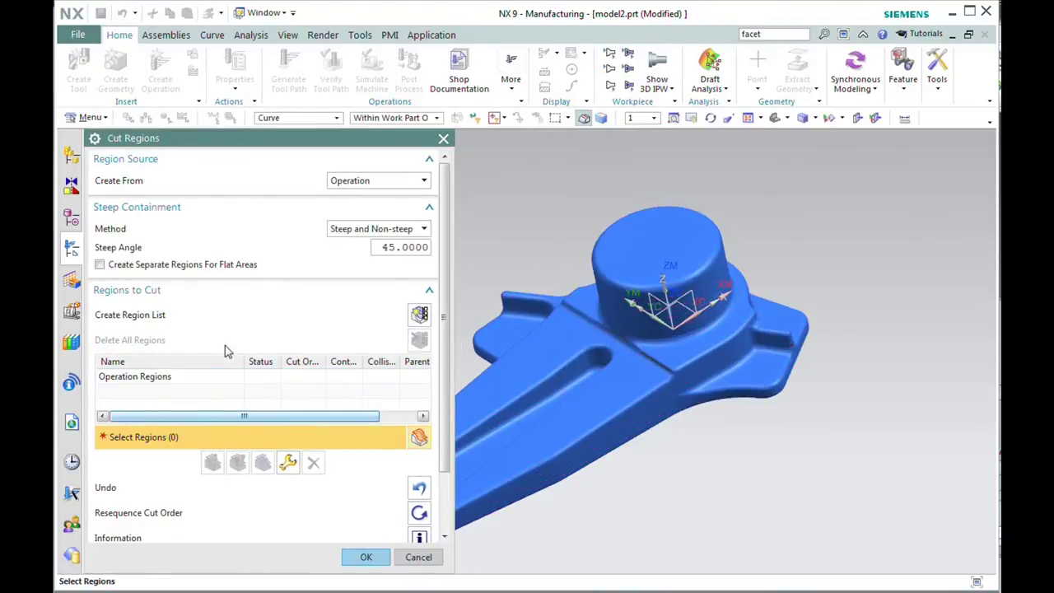
left_click_drag(264, 573, 265, 592)
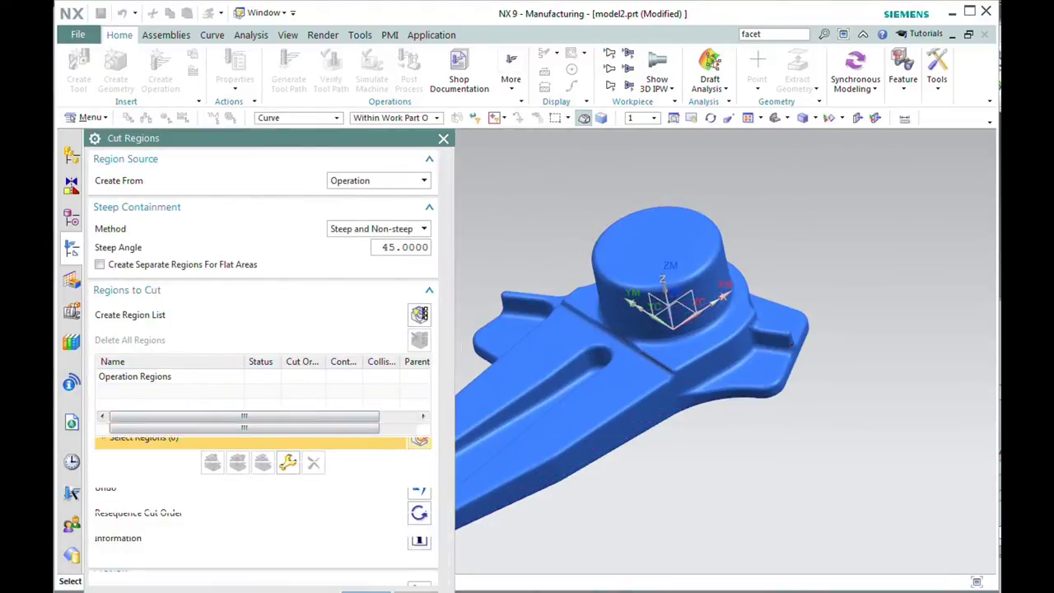
left_click_drag(286, 146, 293, 39)
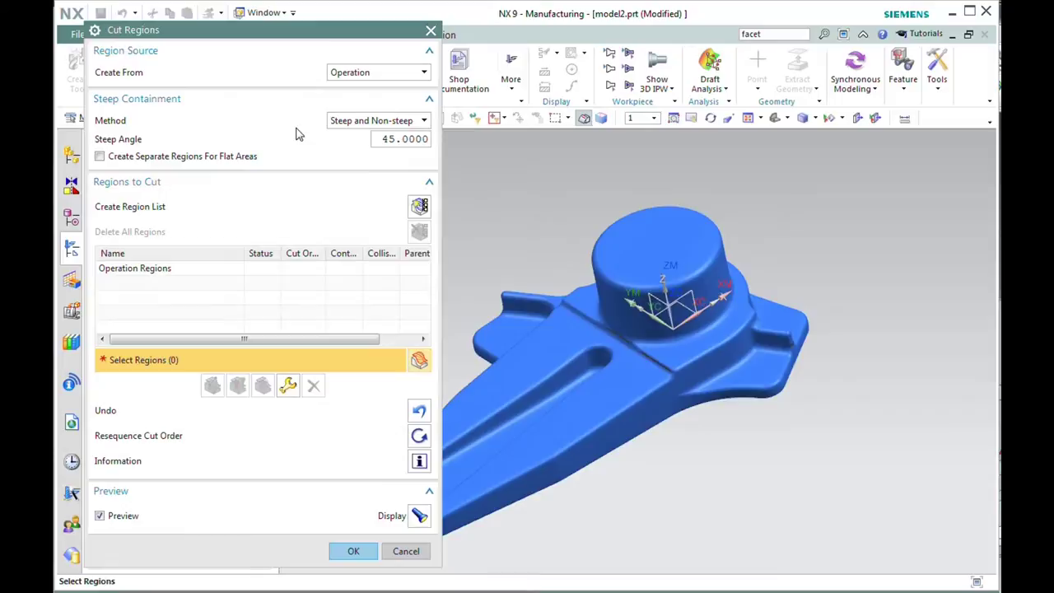
left_click(419, 206)
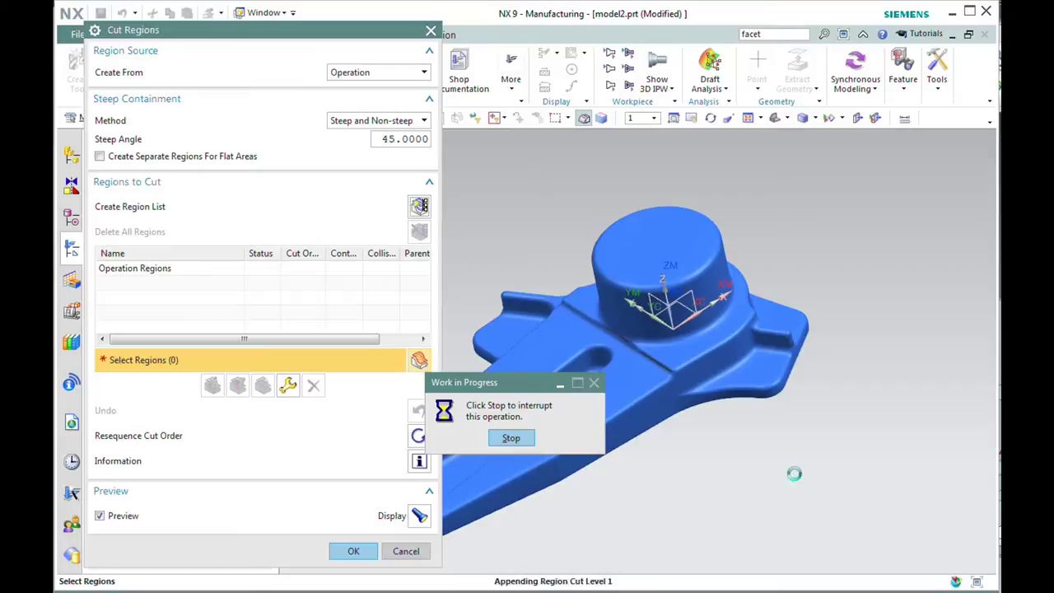
Step: Review regions CONTOUR_AREA_R_1 and R_2 on the part, then accept the cut regions
scroll(659, 371, "up", 6)
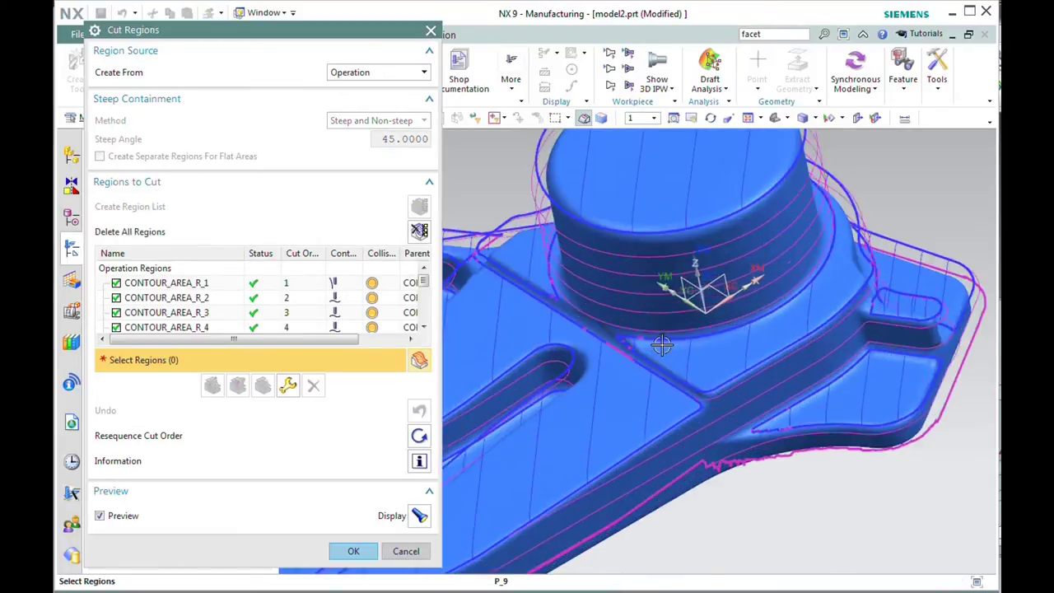
scroll(675, 344, "down", 5)
scroll(729, 454, "up", 4)
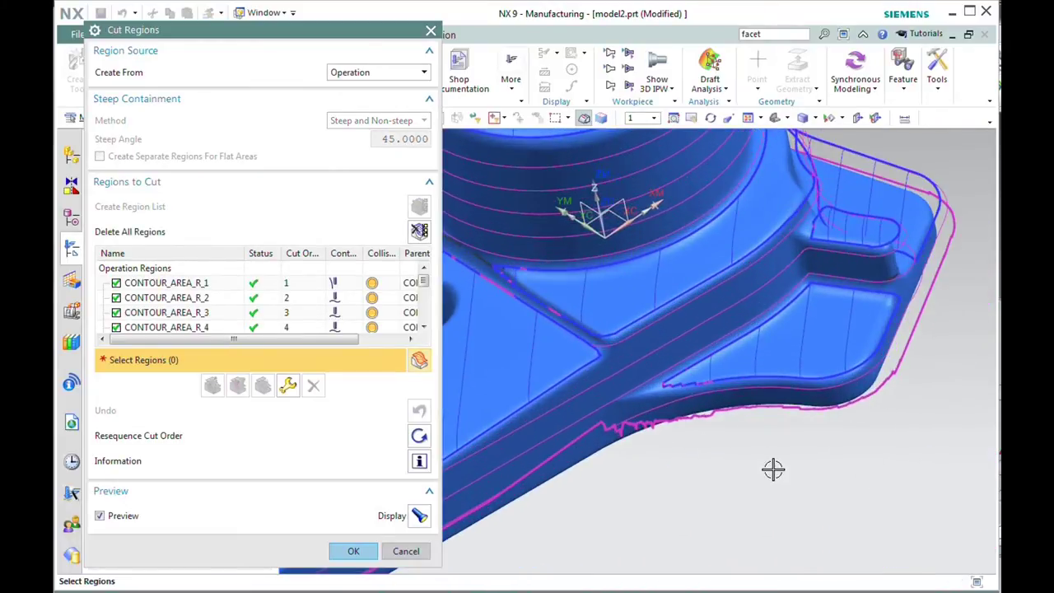
scroll(782, 471, "up", 1)
scroll(536, 483, "up", 3)
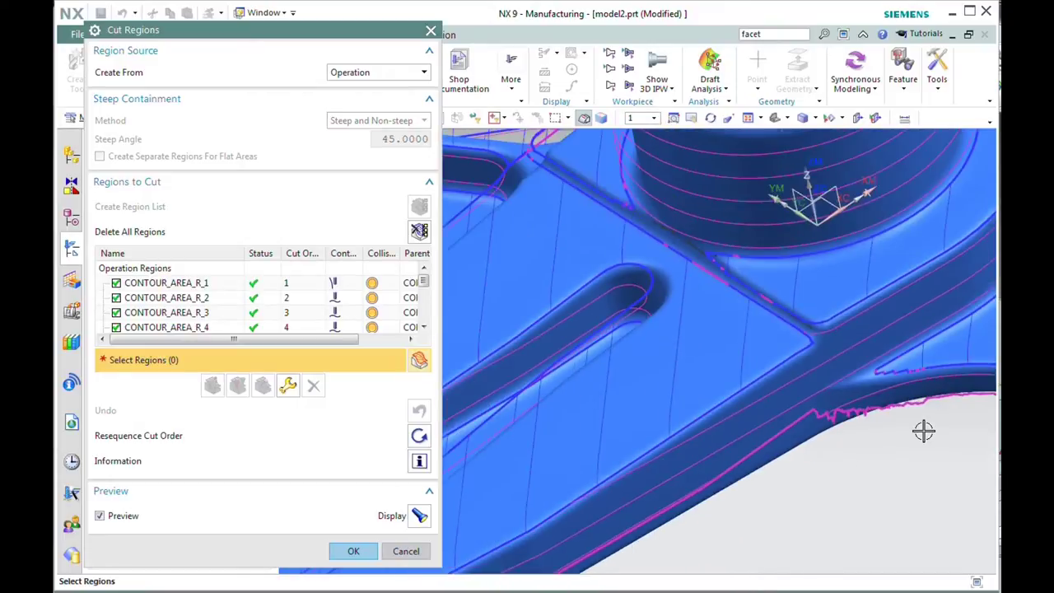
scroll(922, 431, "up", 3)
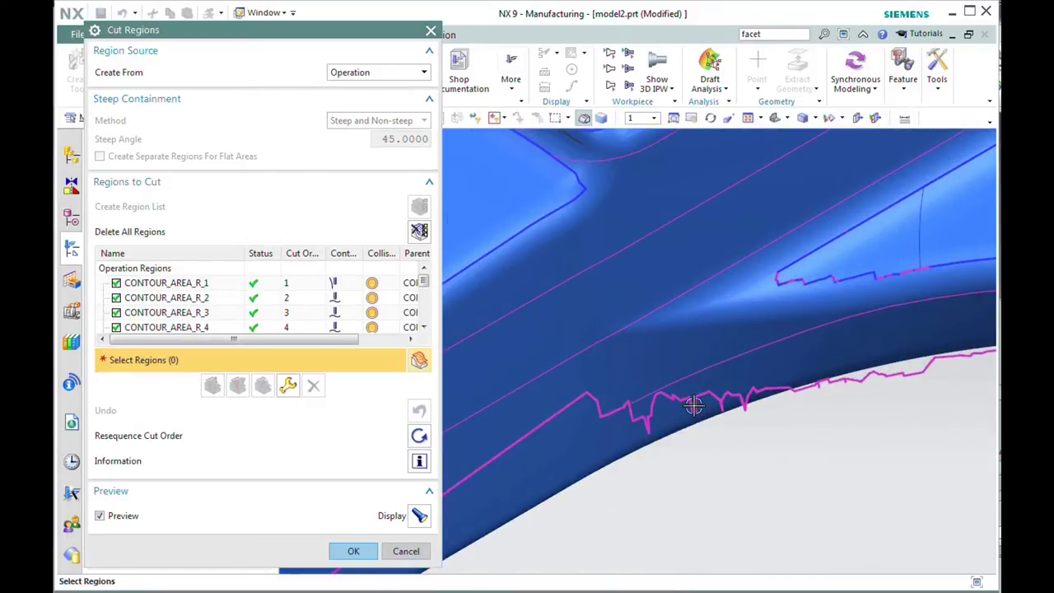
scroll(835, 392, "down", 2)
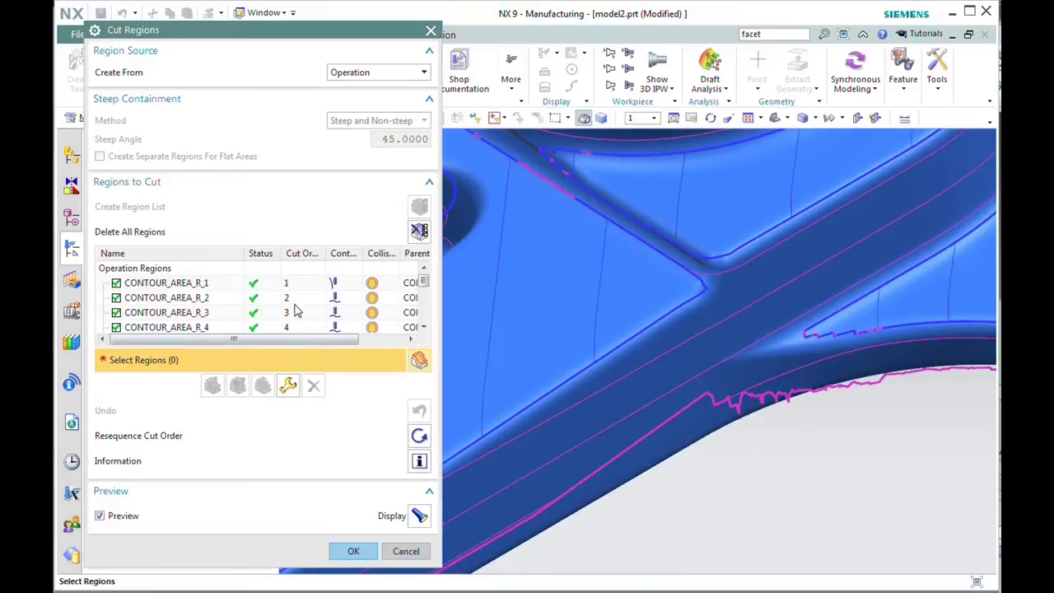
left_click(338, 284)
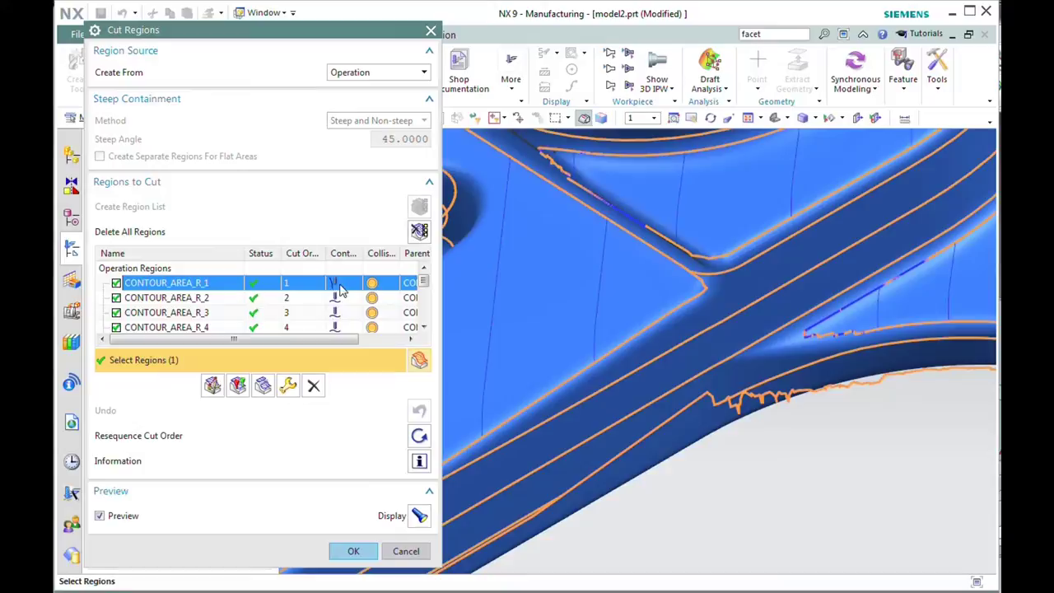
middle_click_drag(733, 348, 733, 459)
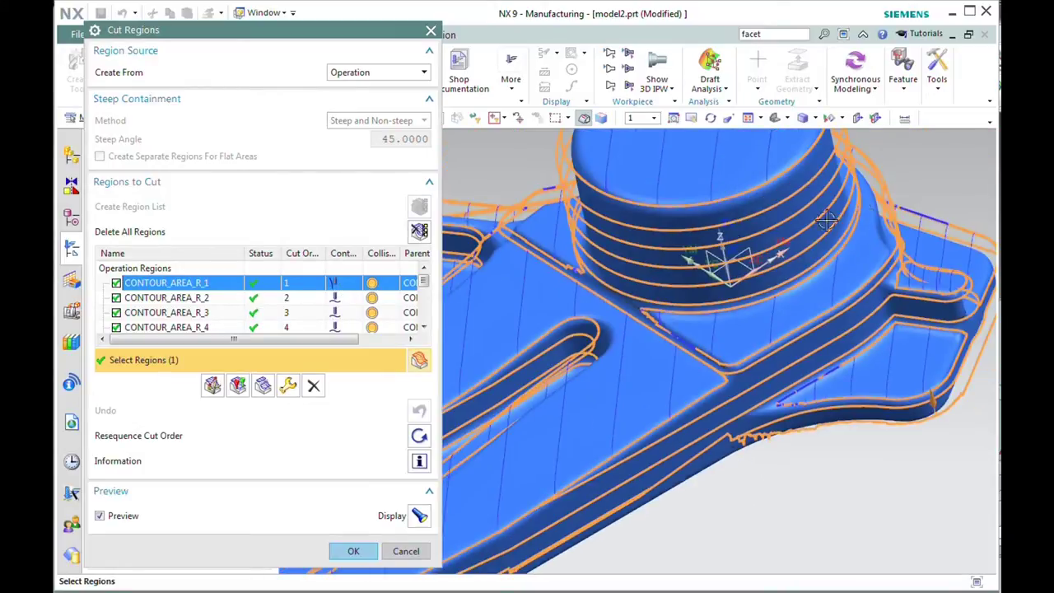
left_click(347, 300)
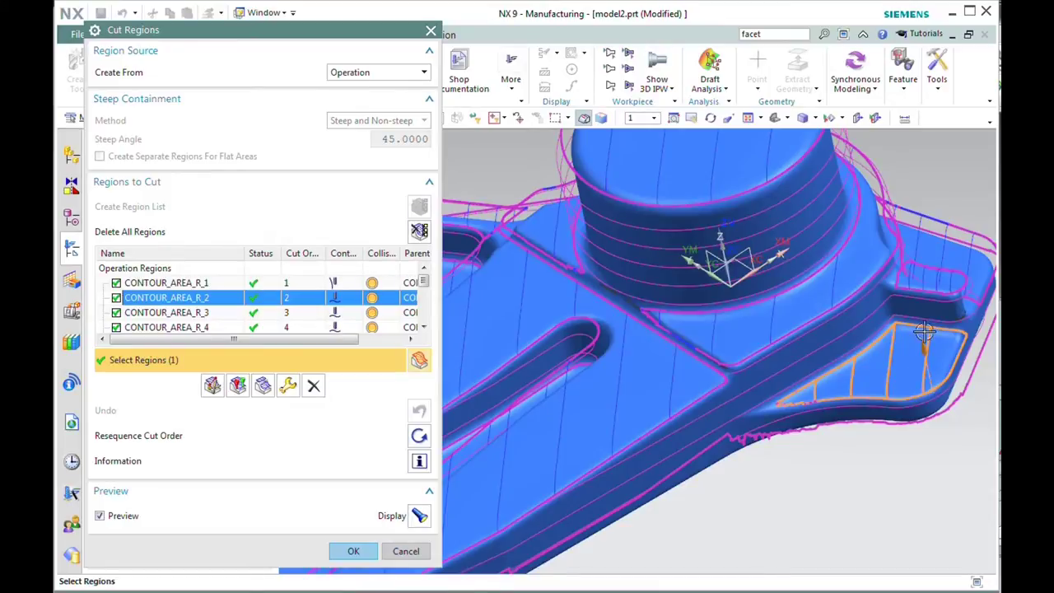
middle_click_drag(780, 416, 953, 346)
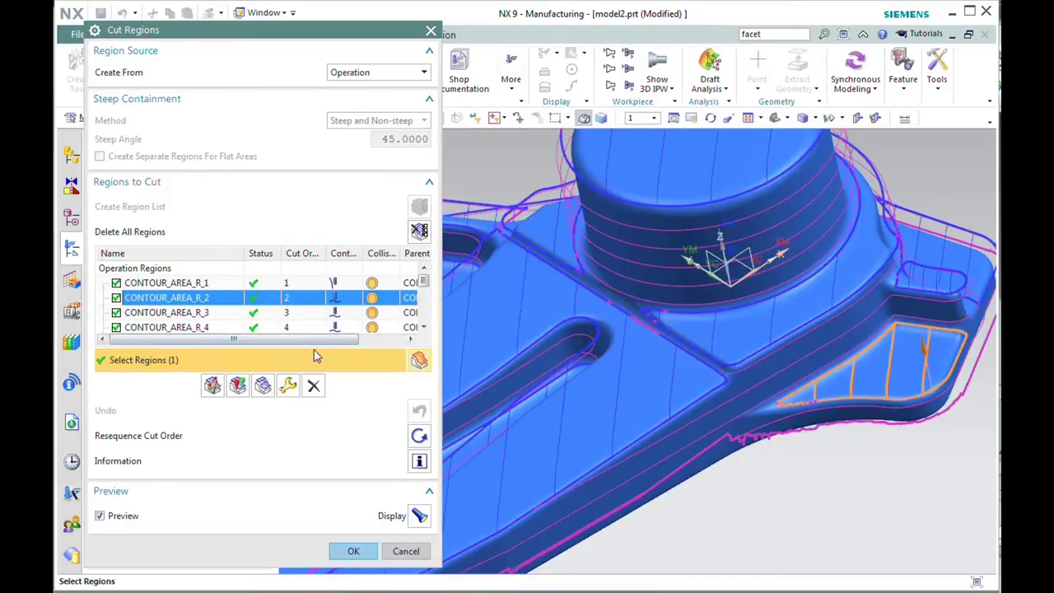
left_click(354, 550)
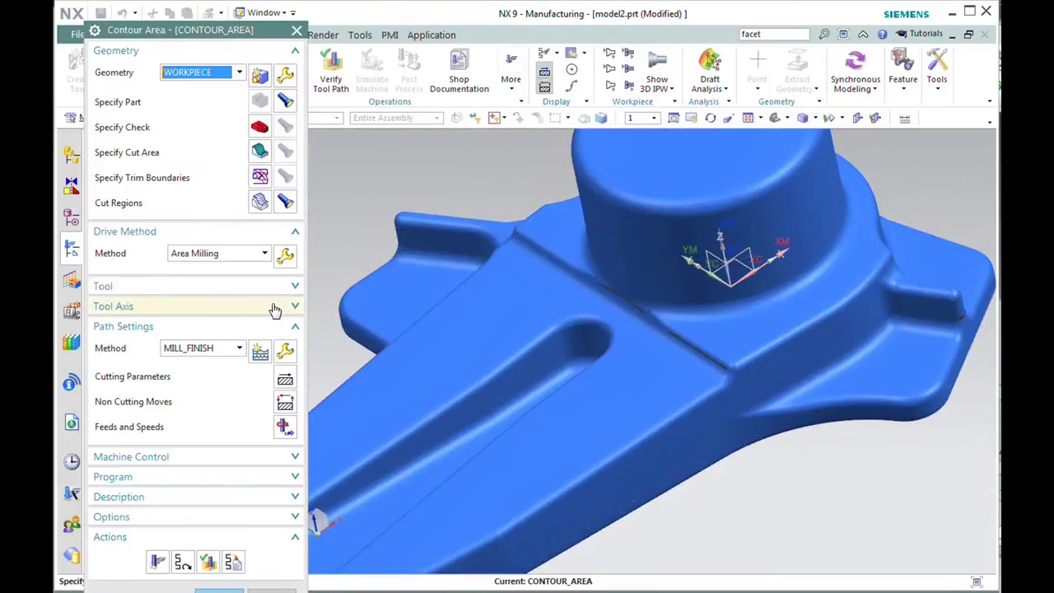
Step: Accept the Area Milling drive settings and generate the CONTOUR_AREA finish tool path
middle_click(288, 262)
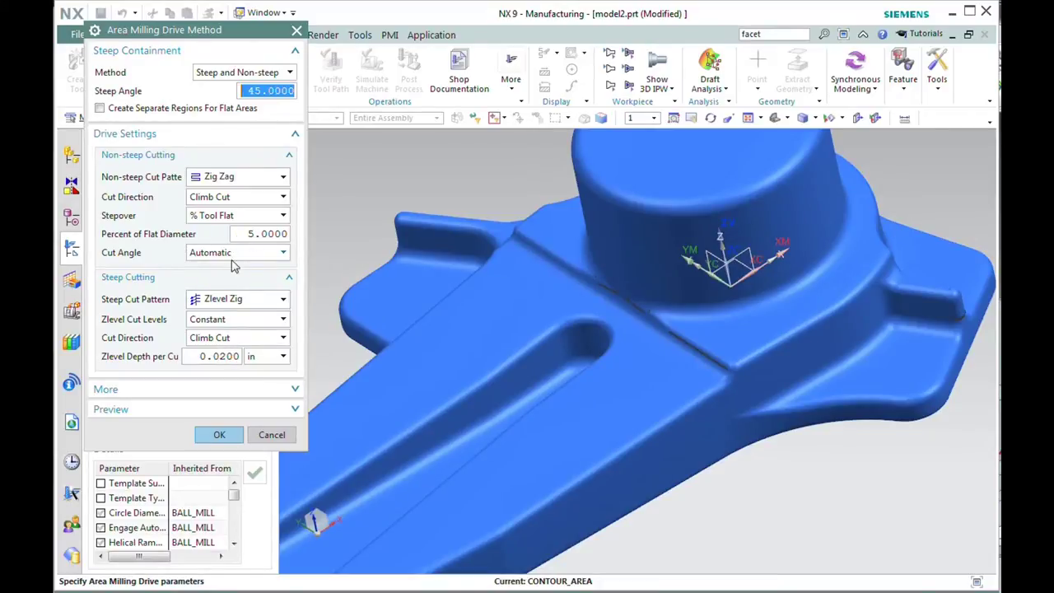
left_click(220, 436)
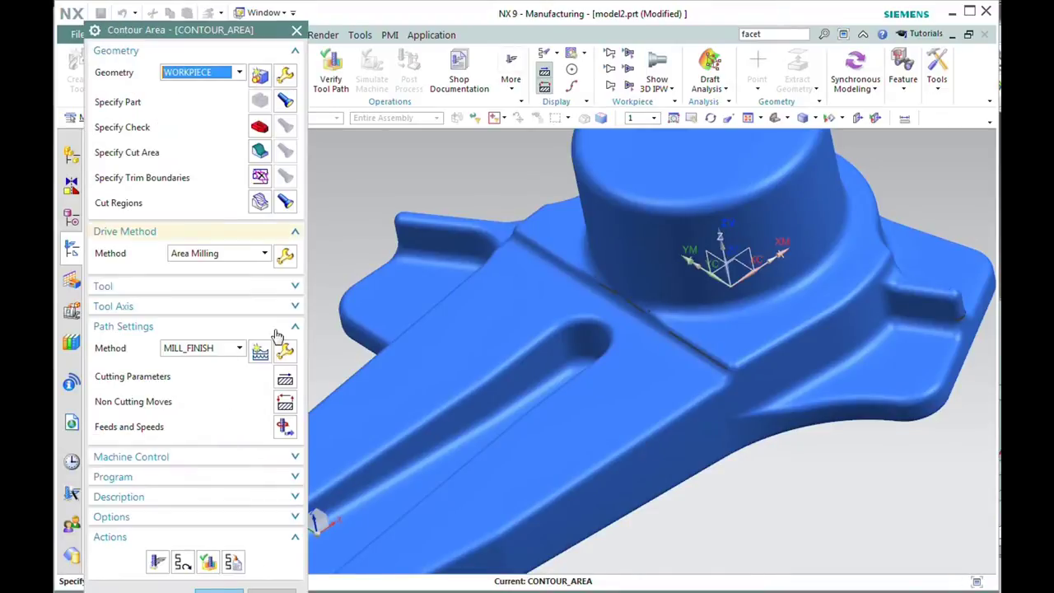
left_click(156, 565)
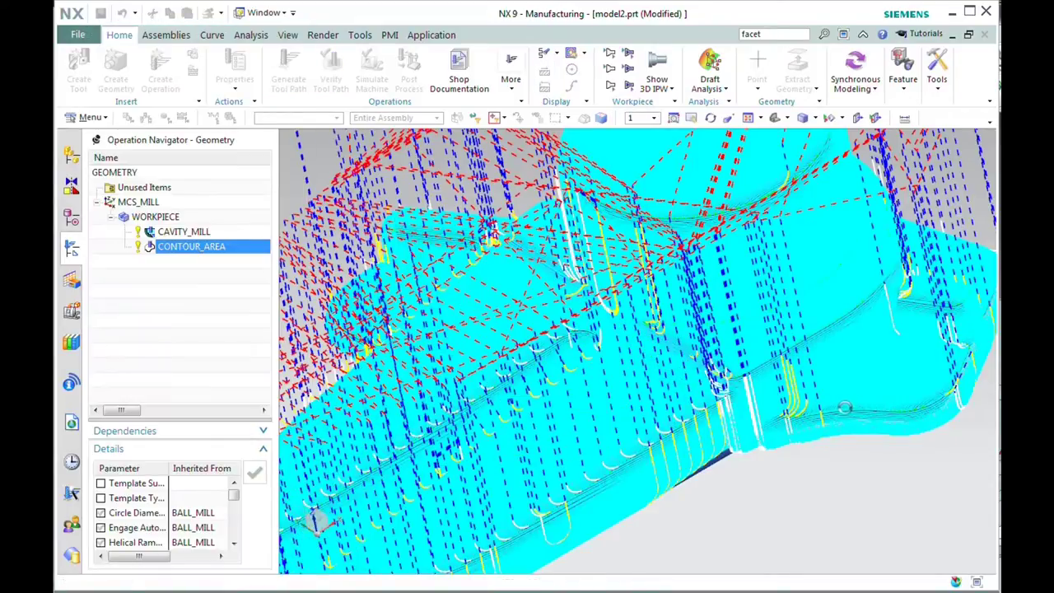
scroll(772, 445, "up", 5)
scroll(772, 445, "up", 3)
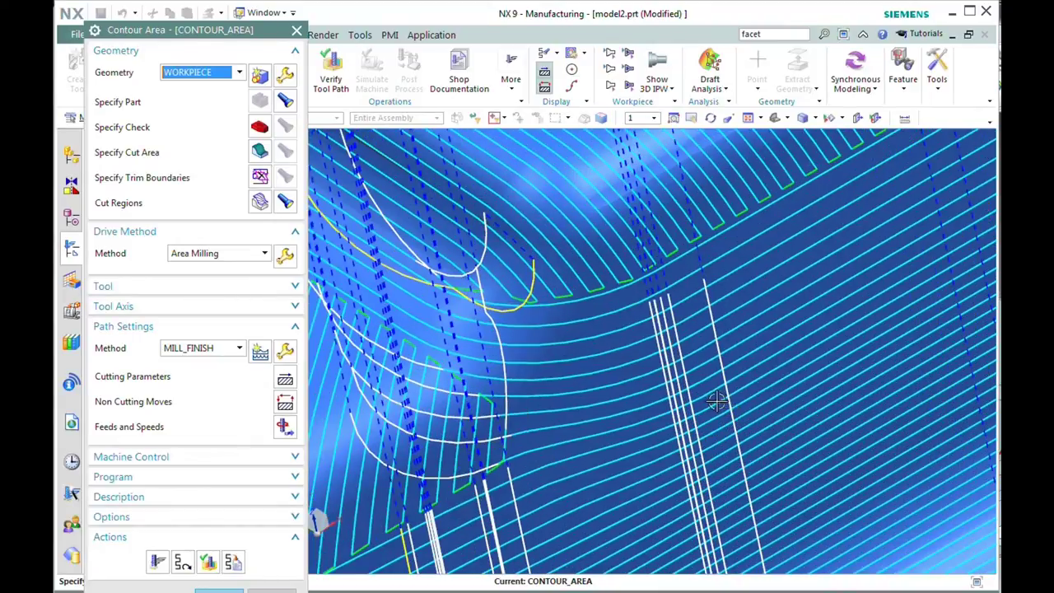
scroll(704, 378, "down", 2)
scroll(870, 321, "up", 6)
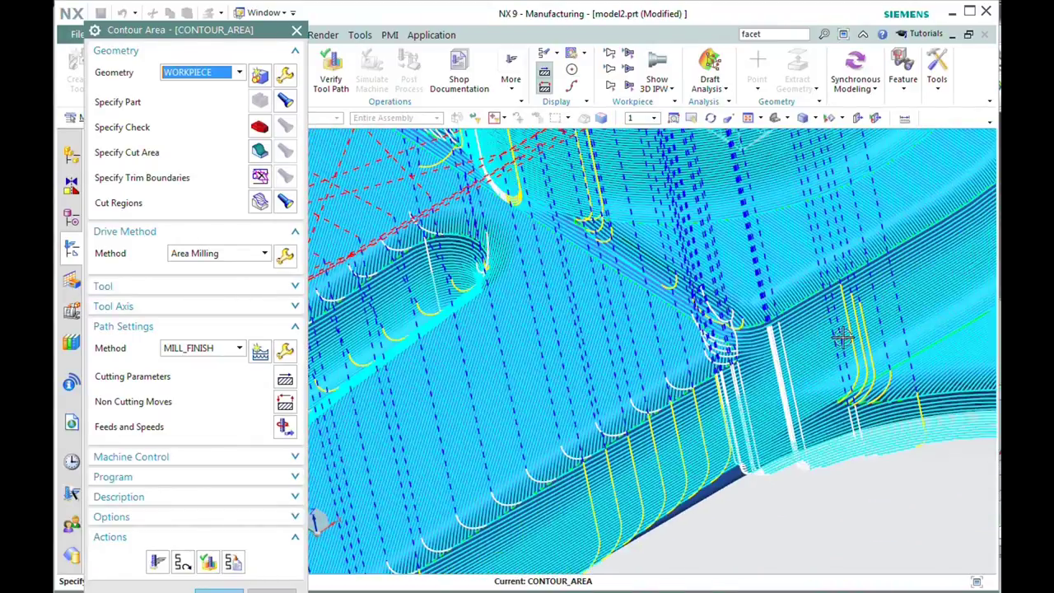
scroll(849, 362, "down", 3)
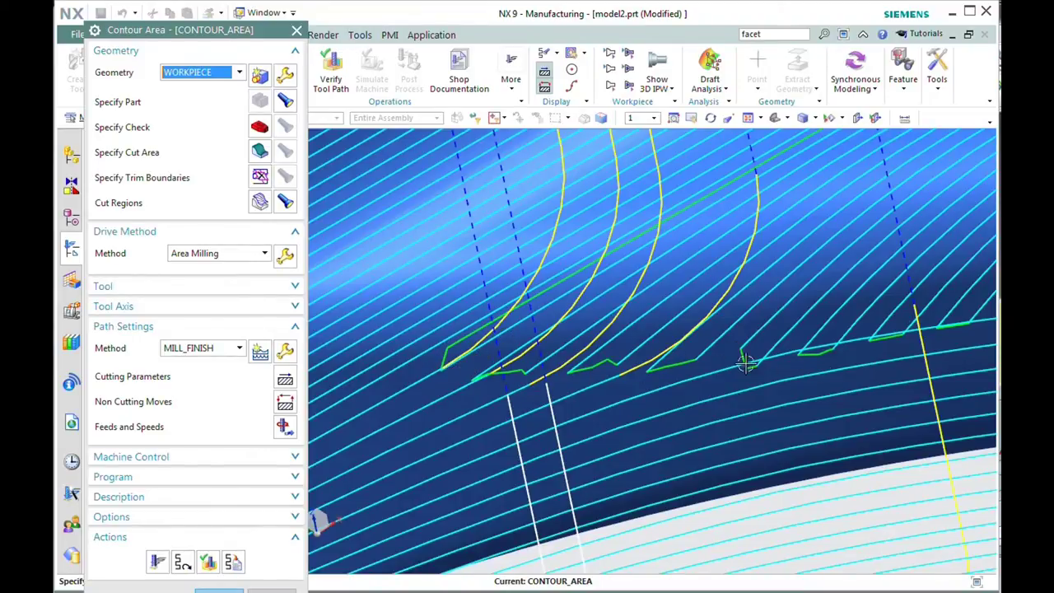
scroll(811, 363, "down", 5)
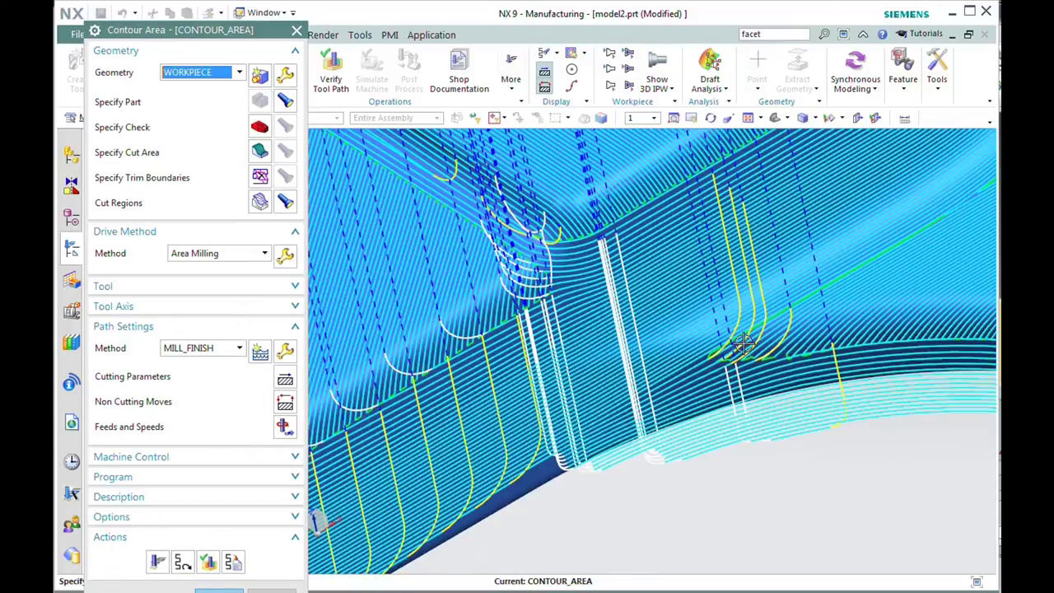
scroll(741, 341, "down", 4)
scroll(735, 335, "up", 5)
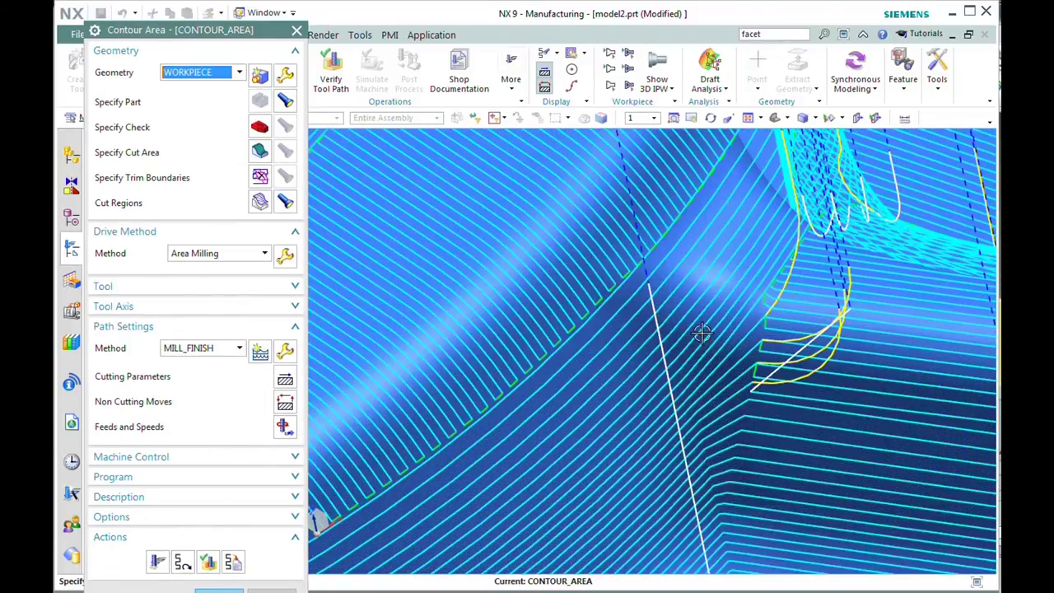
scroll(699, 331, "down", 5)
scroll(757, 247, "down", 3)
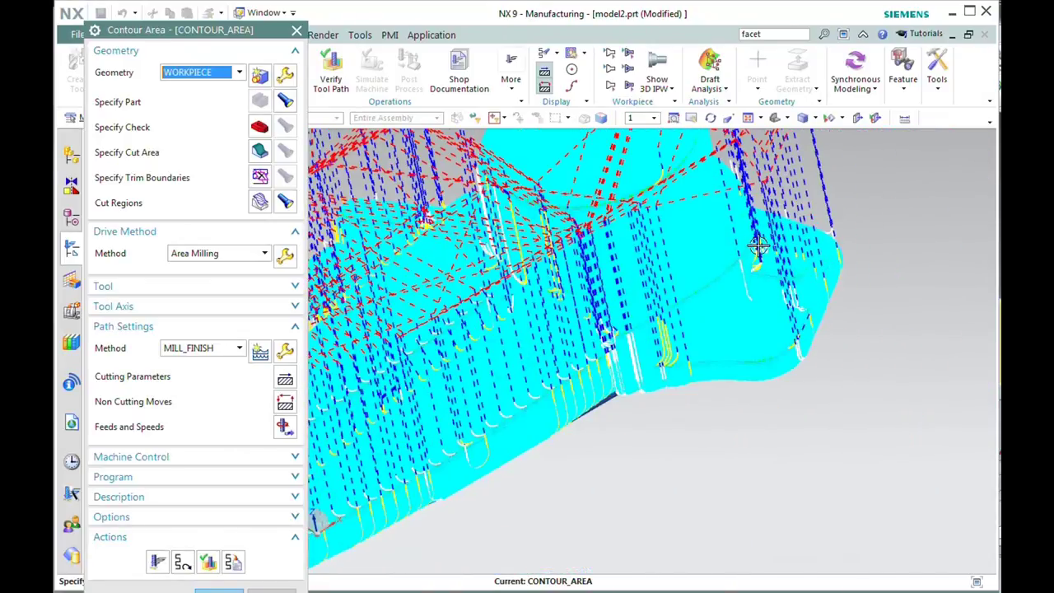
scroll(486, 284, "up", 5)
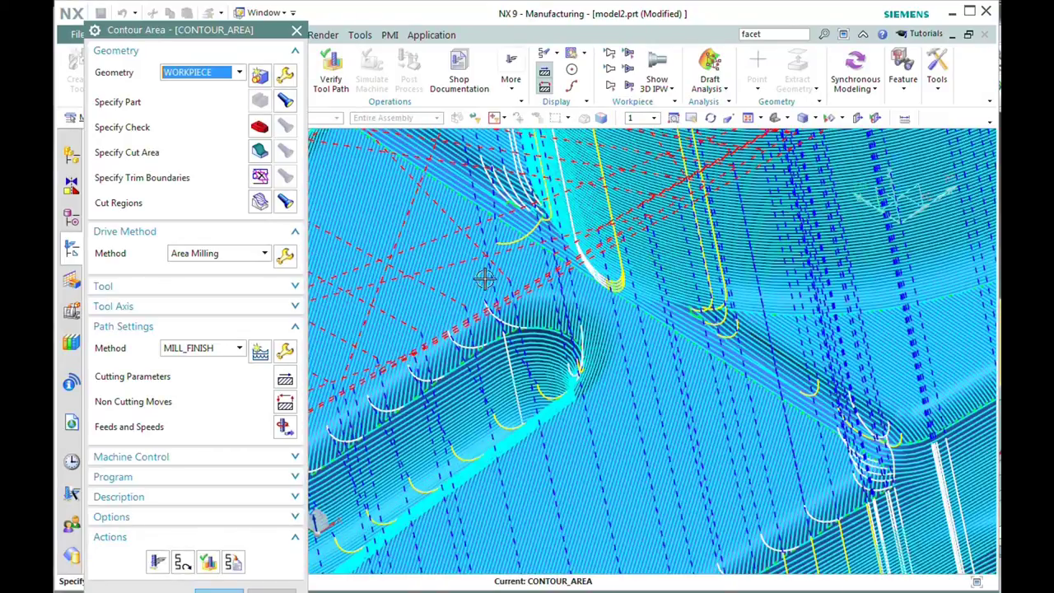
middle_click_drag(485, 280, 775, 313)
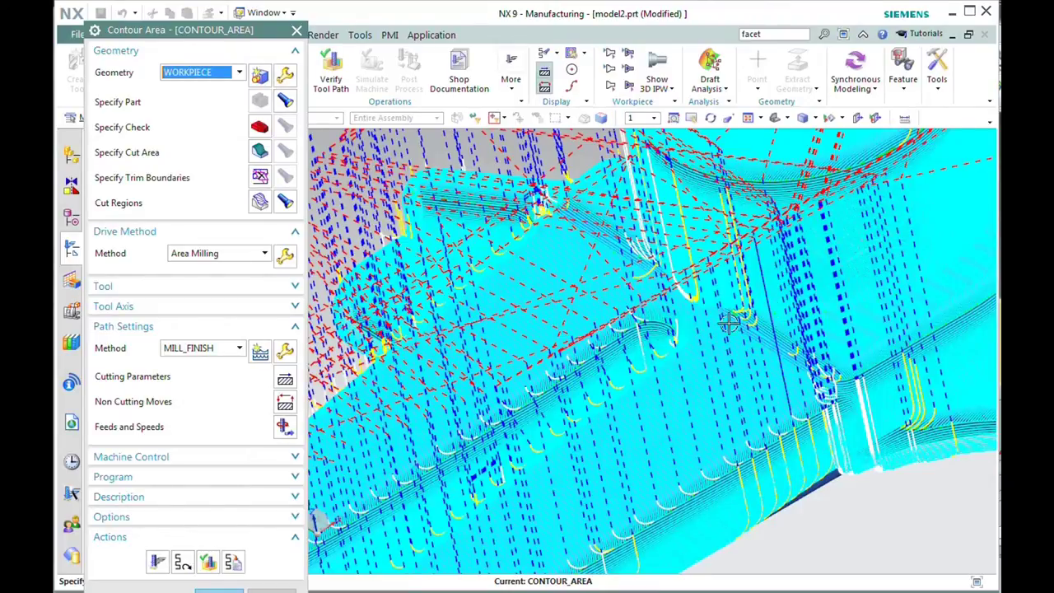
key("Home")
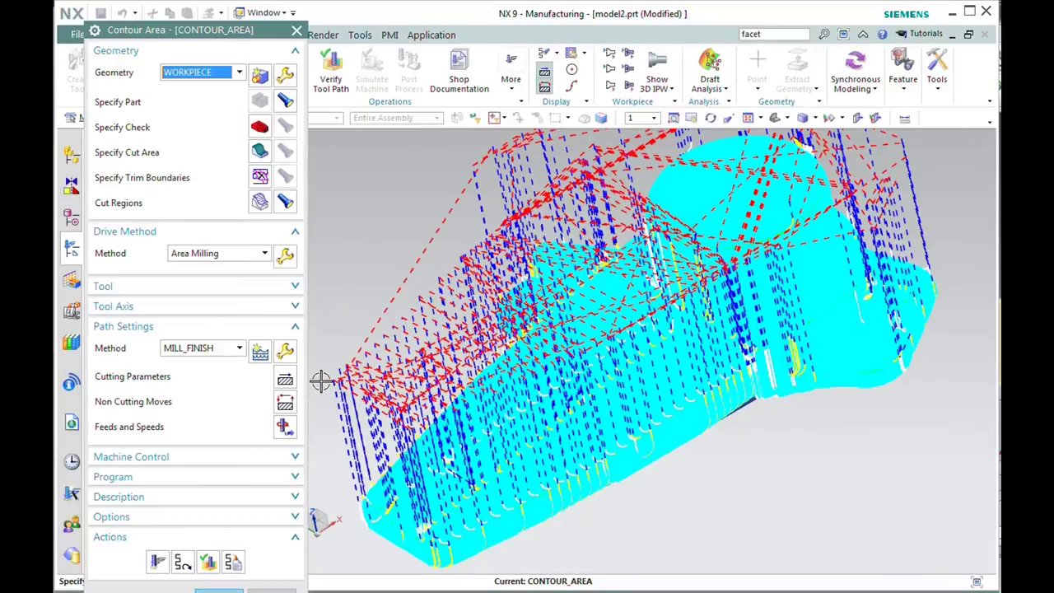
Step: Verify the CONTOUR_AREA tool path and play it through all 5540 motions
left_click(208, 562)
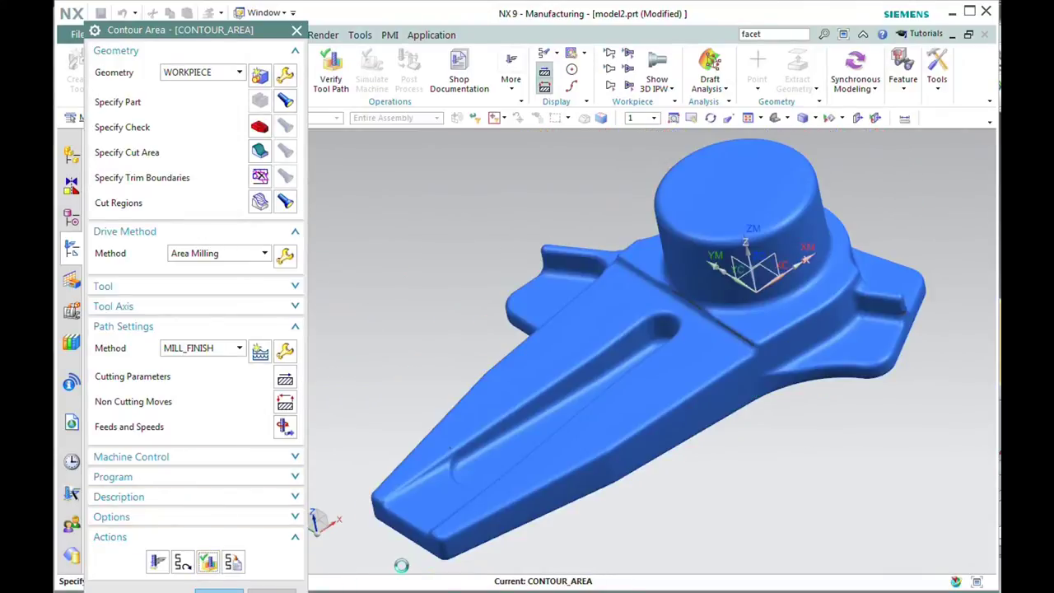
middle_click(412, 550)
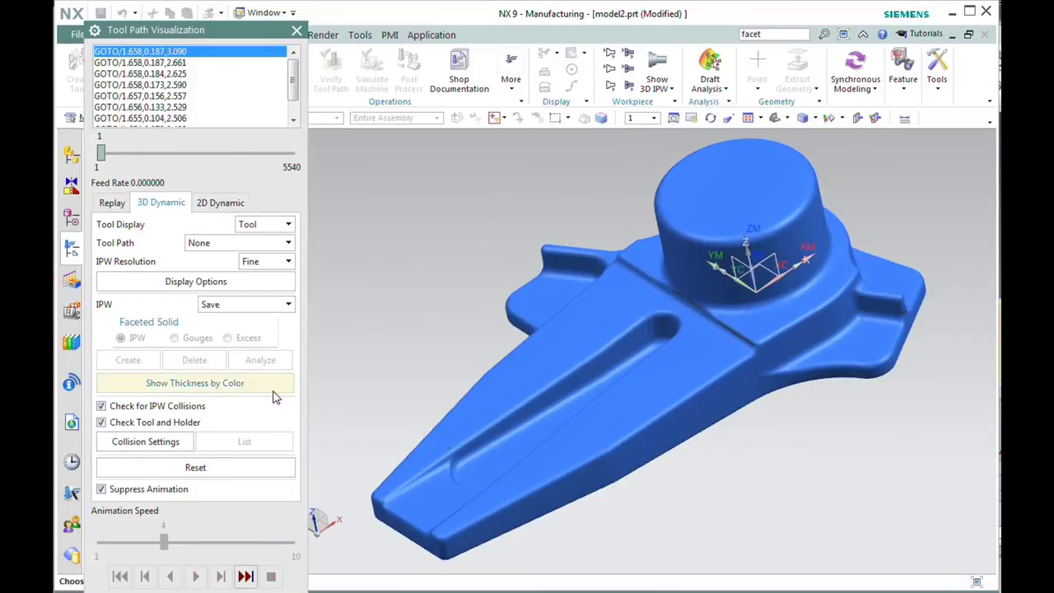
left_click(247, 578)
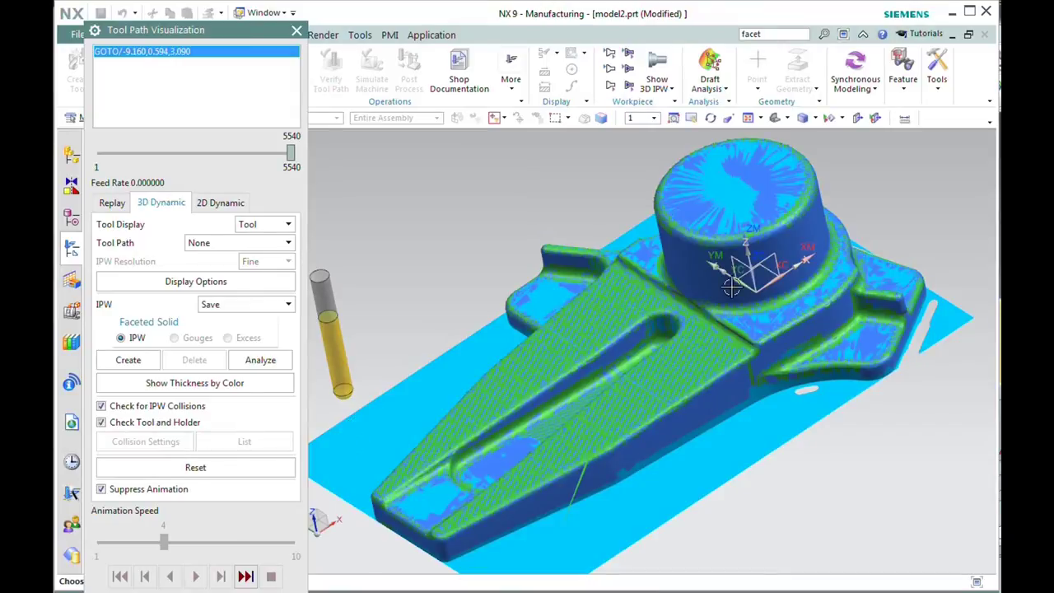
Step: Color the in-process workpiece by remaining stock thickness
left_click(156, 381)
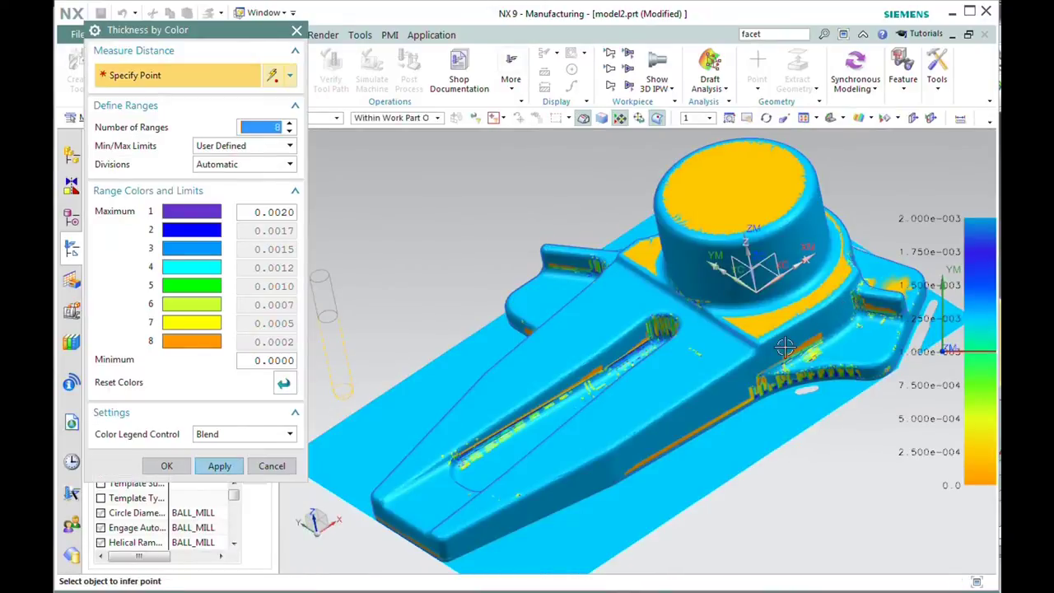
middle_click_drag(785, 348, 792, 330)
scroll(815, 321, "up", 5)
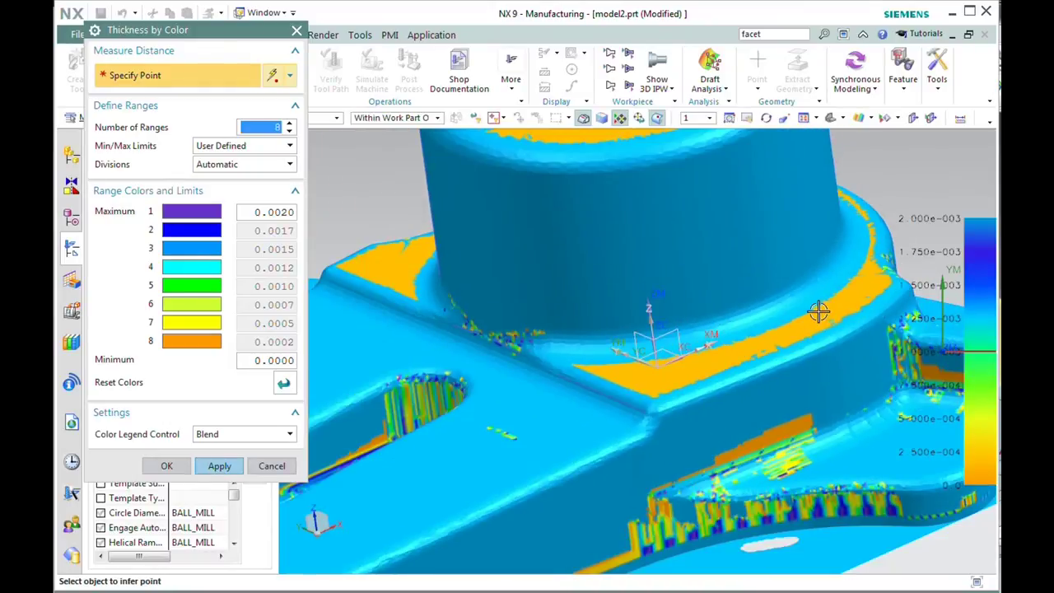
Step: Check the remaining-stock distance at two points on the workpiece
left_click(548, 420)
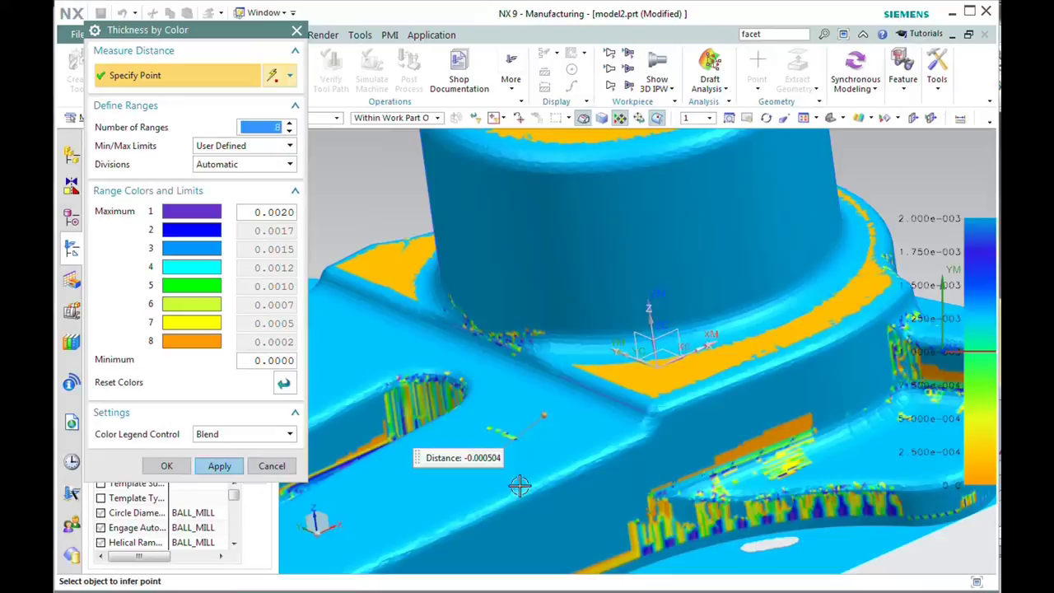
scroll(512, 449, "down", 3)
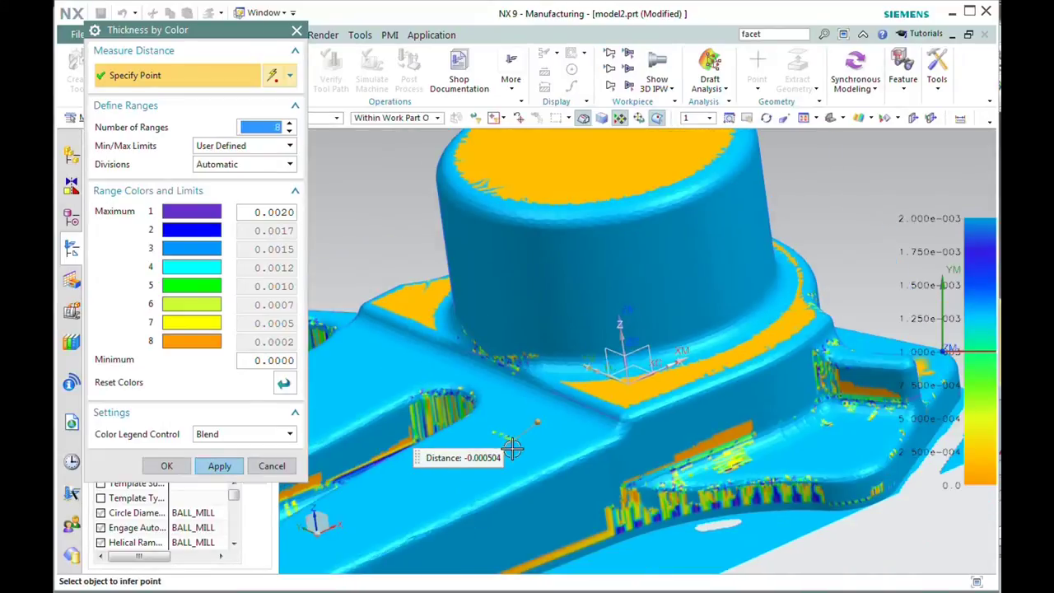
middle_click_drag(526, 430, 803, 435)
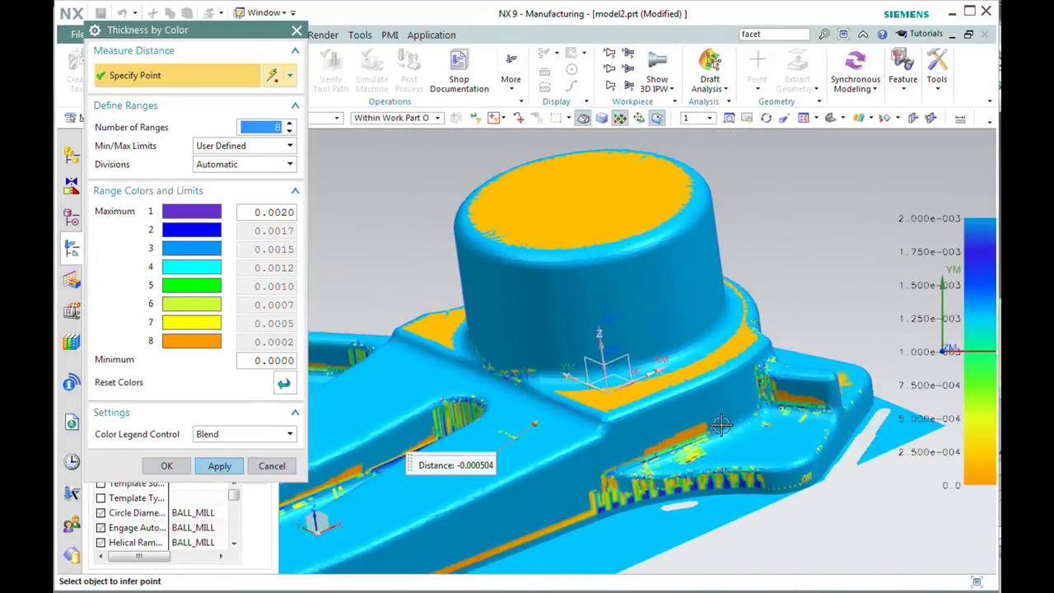
left_click(774, 442)
scroll(738, 436, "up", 5)
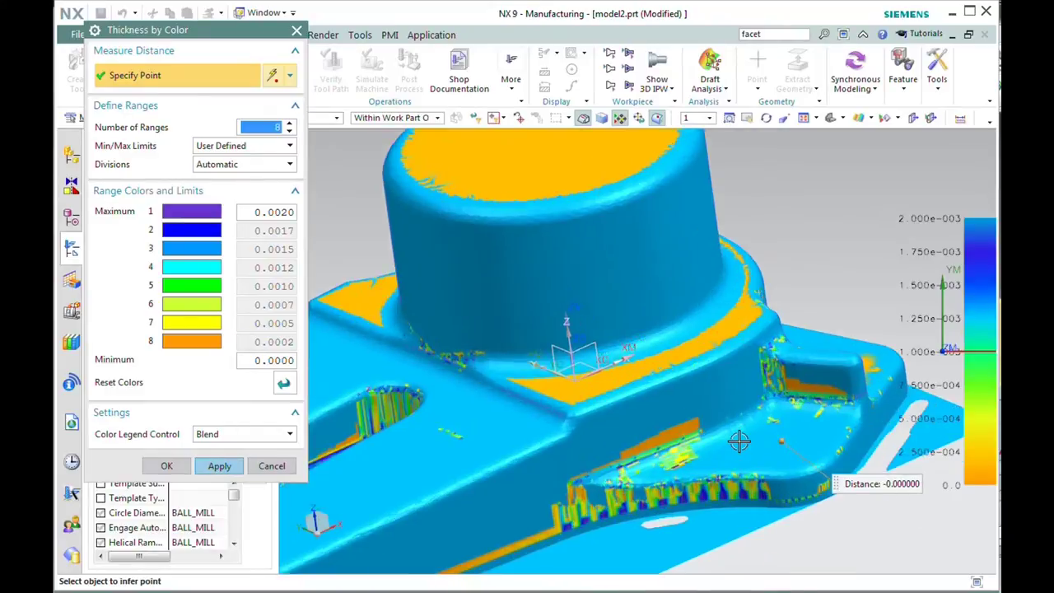
scroll(563, 287, "down", 5)
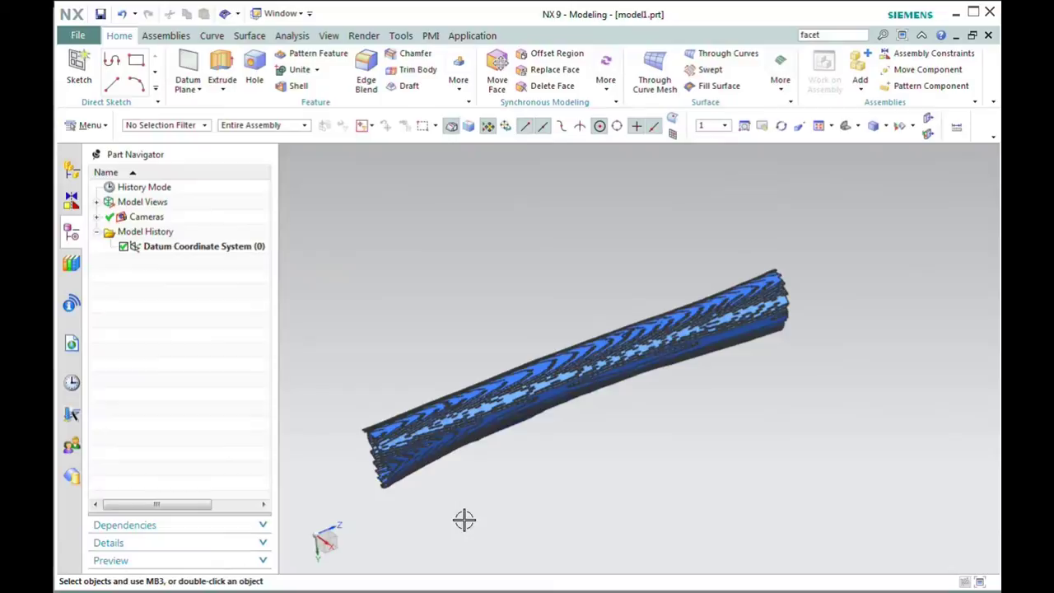
middle_click_drag(465, 490, 522, 458)
scroll(482, 483, "up", 3)
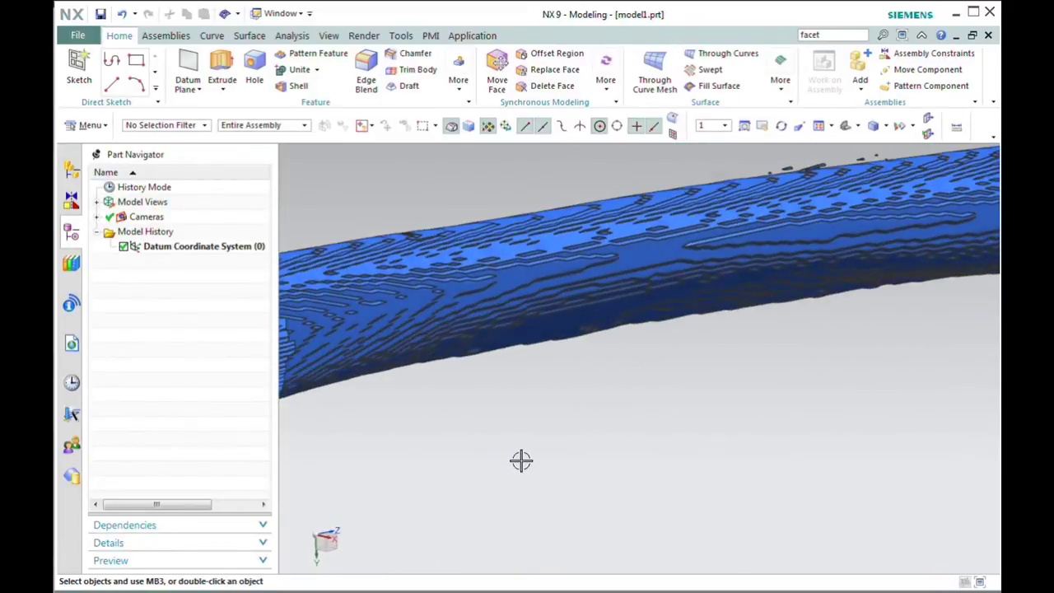
scroll(522, 461, "down", 3)
scroll(799, 237, "up", 5)
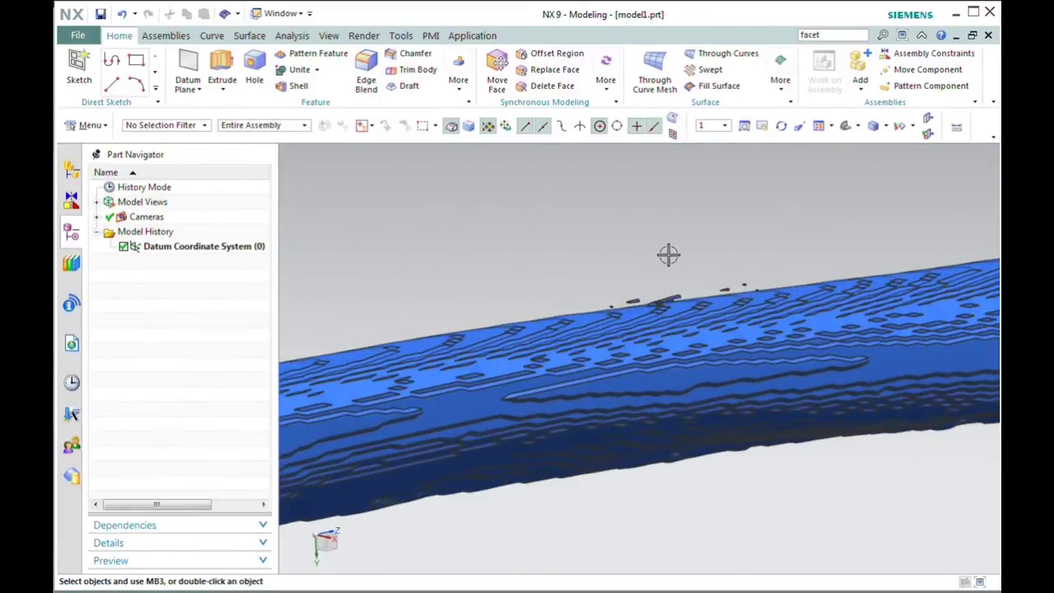
mouse_move(668, 255)
middle_mouse_down()
mouse_move(663, 244)
mouse_move(658, 251)
middle_mouse_up()
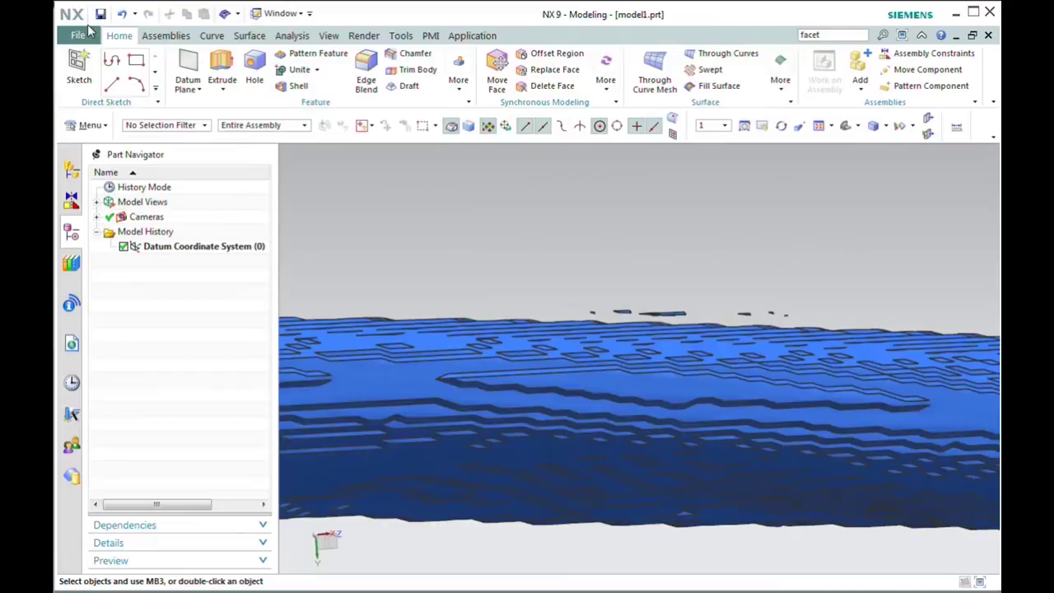
Step: Start a Snip Facet Body of type Snip Region on the tube facet body
left_click(74, 126)
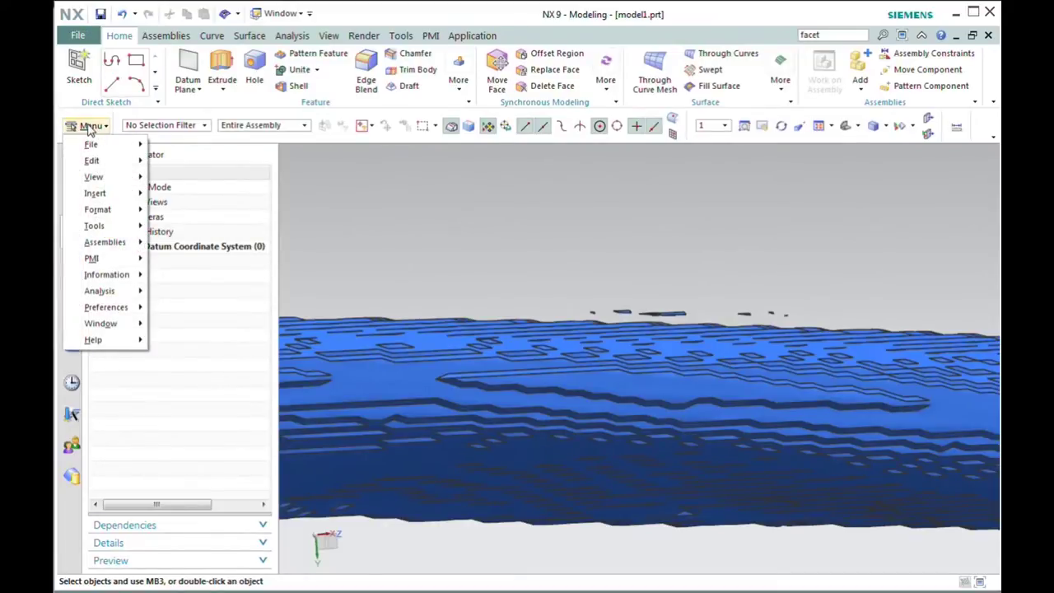
mouse_move(95, 162)
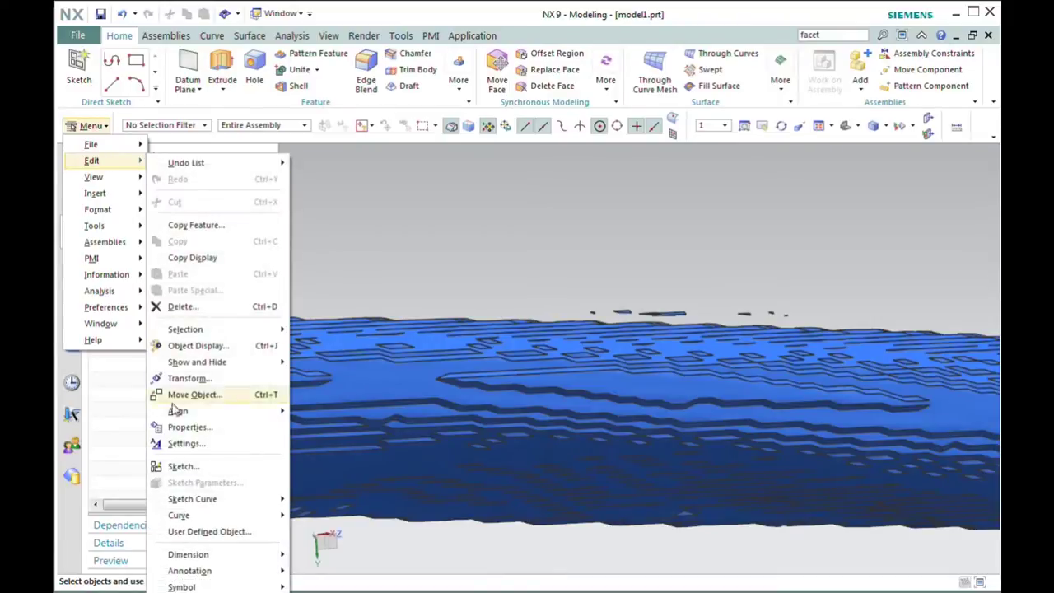
mouse_move(192, 499)
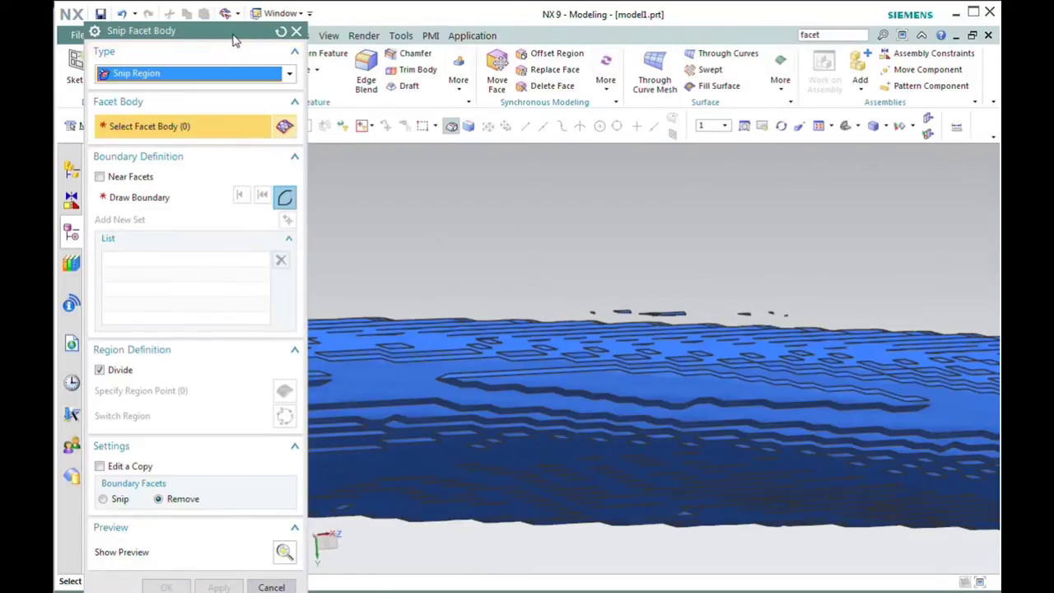
left_click_drag(233, 39, 265, 28)
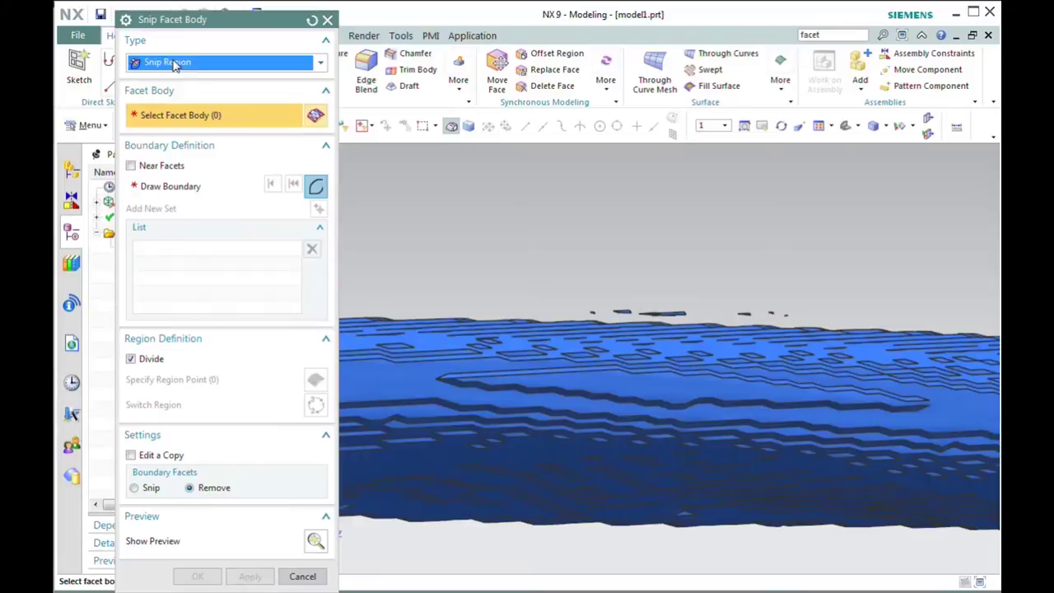
left_click(256, 74)
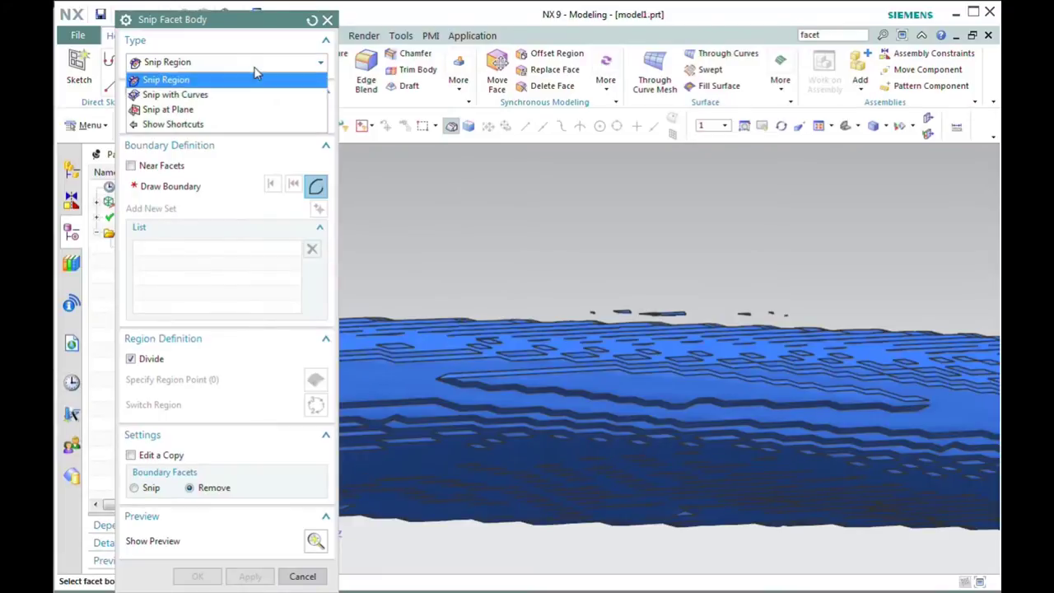
left_click(187, 83)
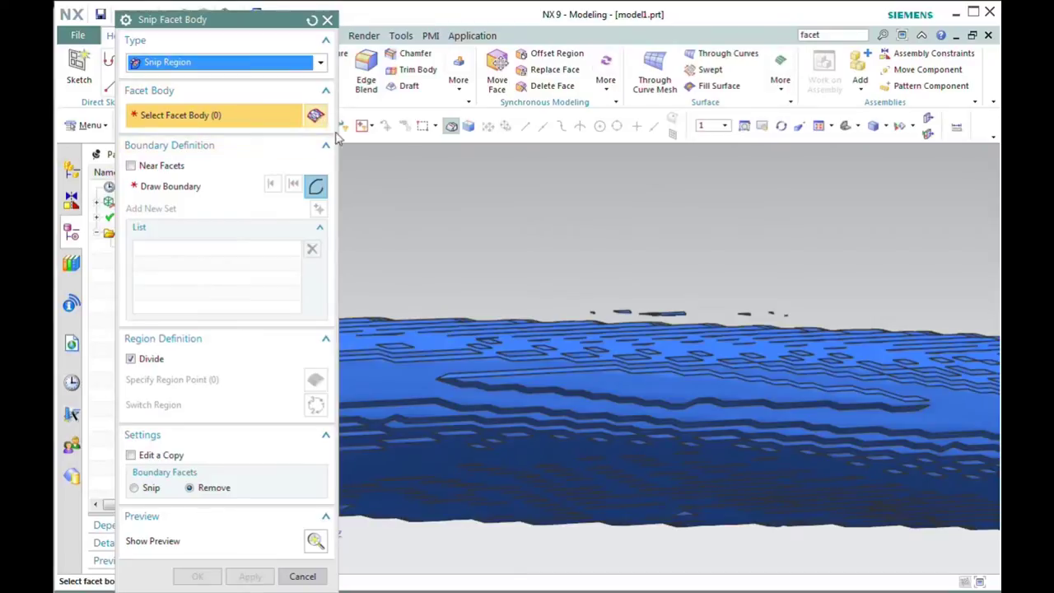
left_click(527, 333)
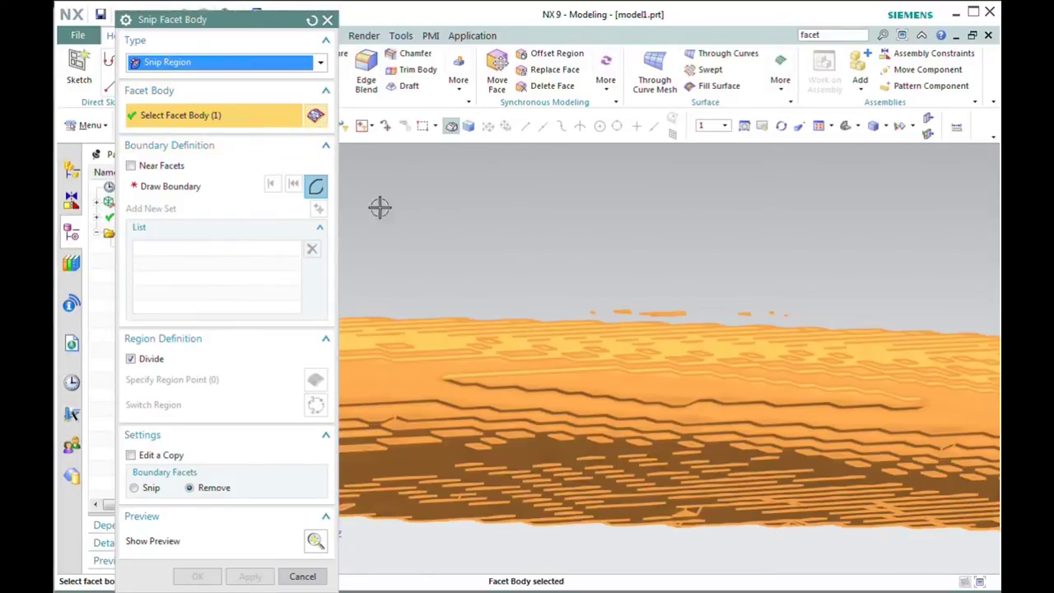
Step: Draw a boundary around the stray fragments and apply the snip
left_click(317, 189)
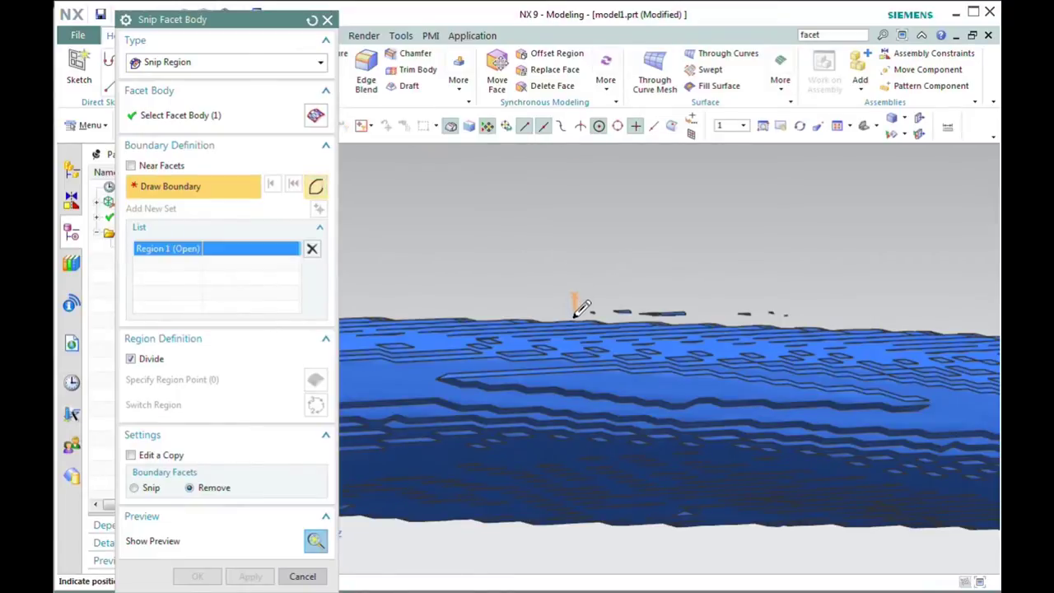
left_click(577, 313)
left_click(617, 315)
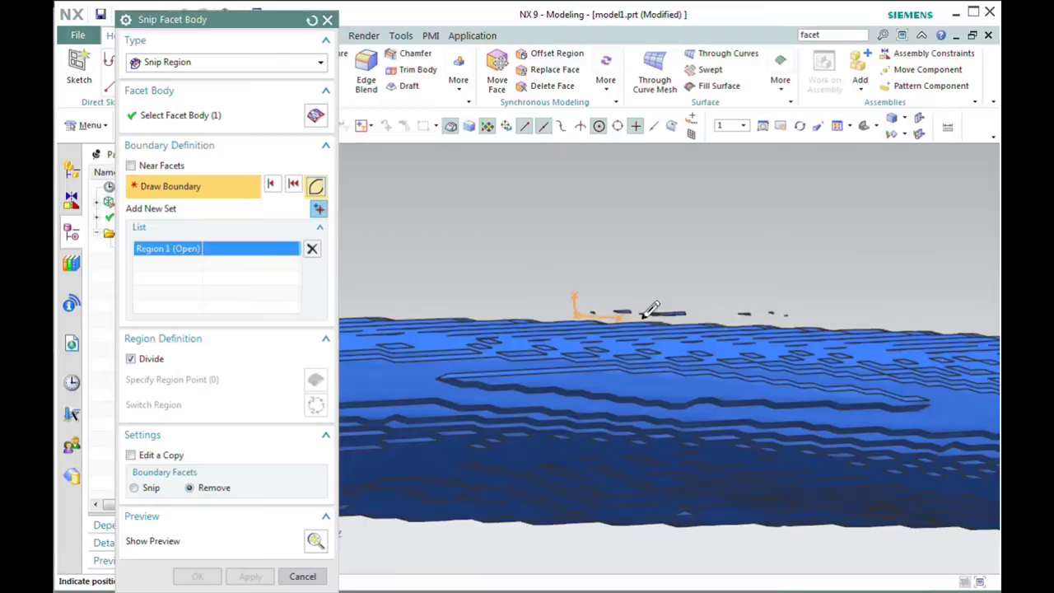
left_click(702, 318)
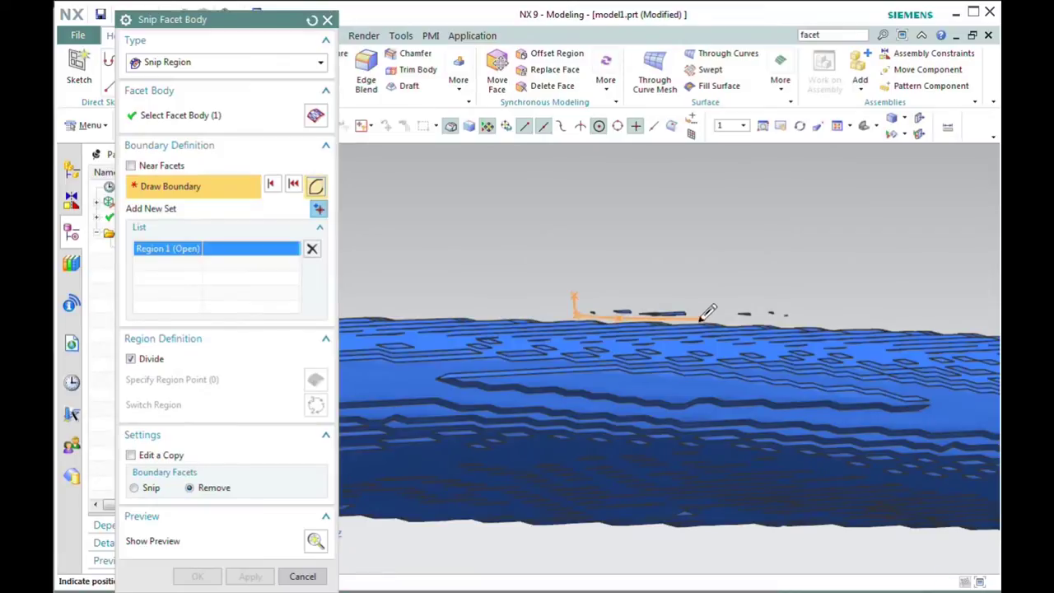
left_click(800, 322)
left_click(800, 291)
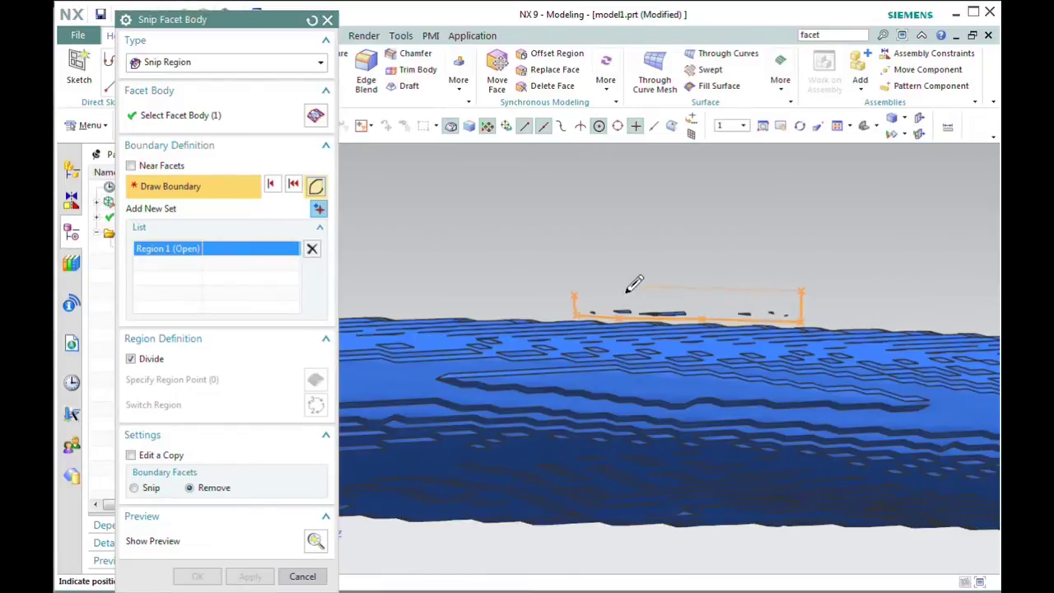
left_click(571, 295)
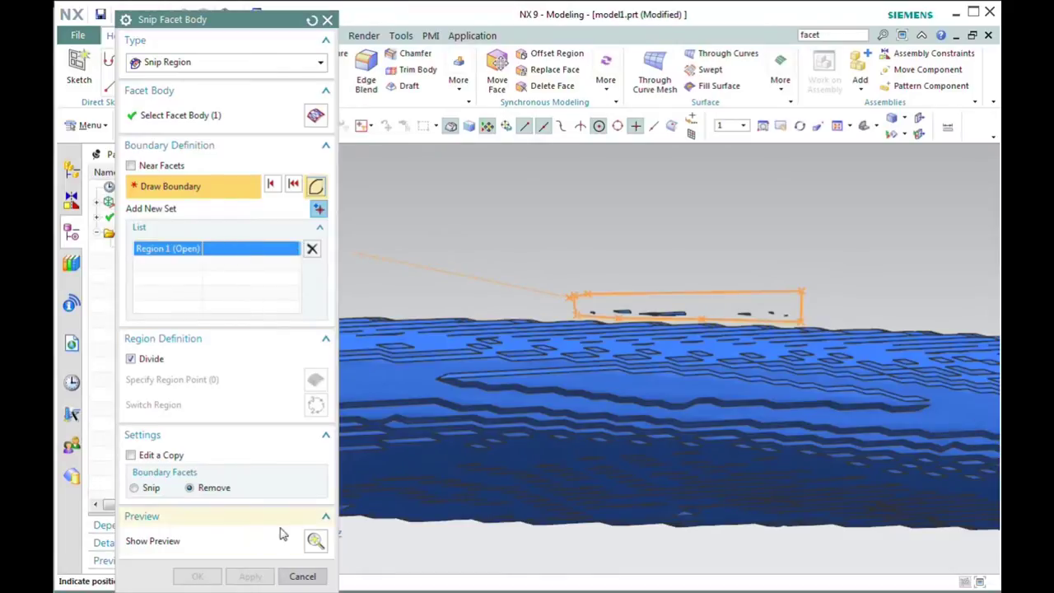
left_click(318, 540)
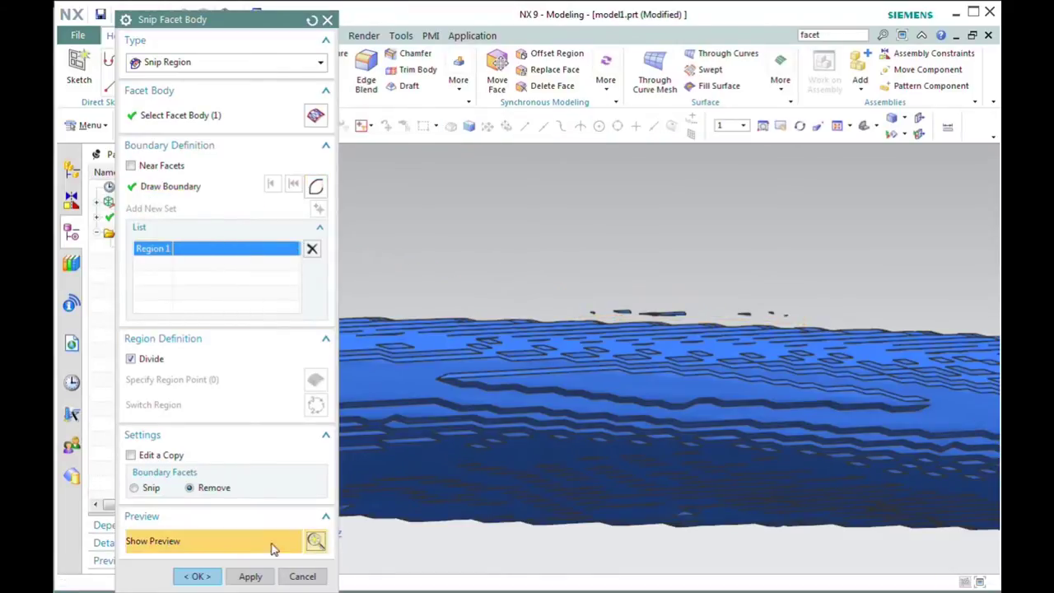
left_click(199, 576)
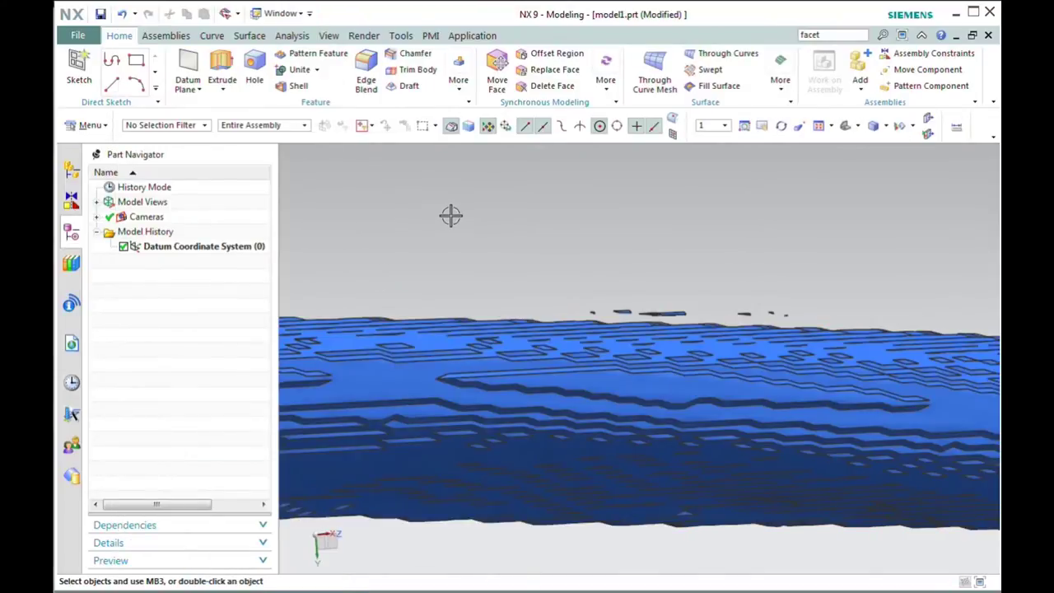
Step: Delete the snipped stray facet fragments and orbit the tube to check that only it remains
left_click(675, 311)
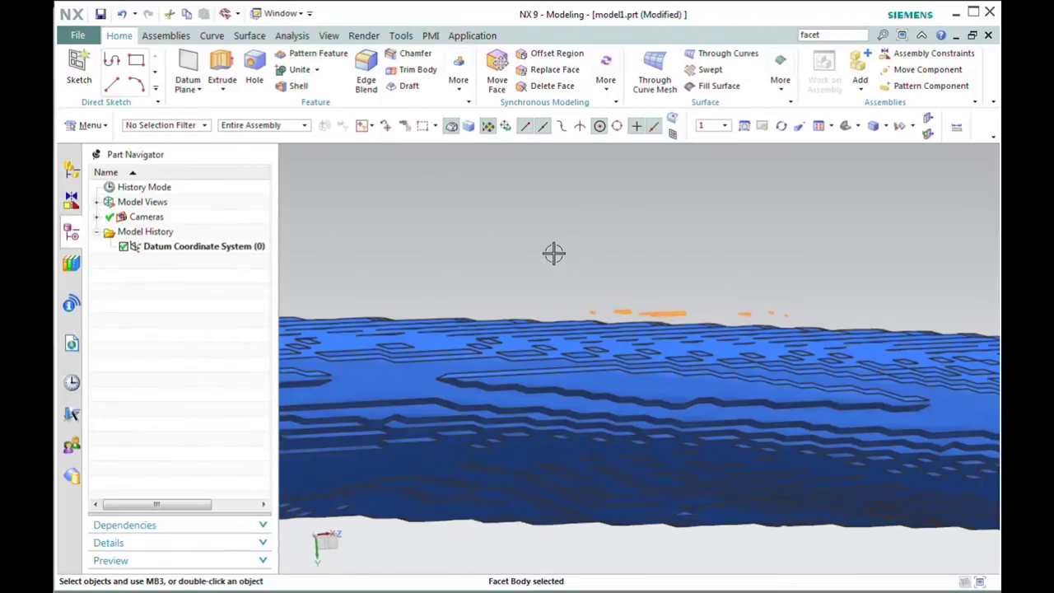
key("Delete")
scroll(662, 261, "down", 5)
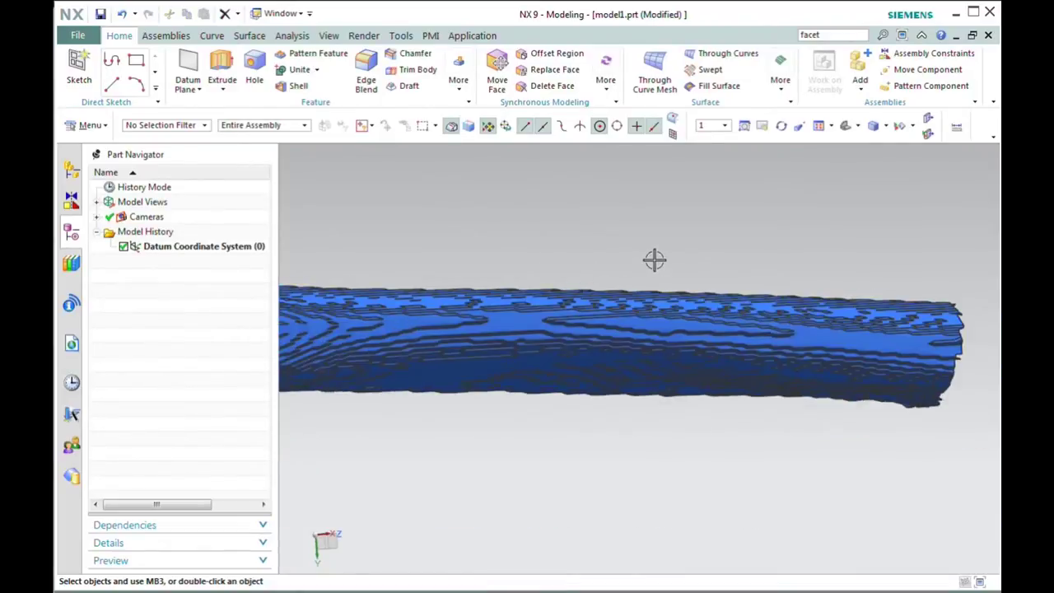
middle_click_drag(506, 245, 515, 264)
scroll(434, 385, "up", 5)
scroll(525, 461, "down", 4)
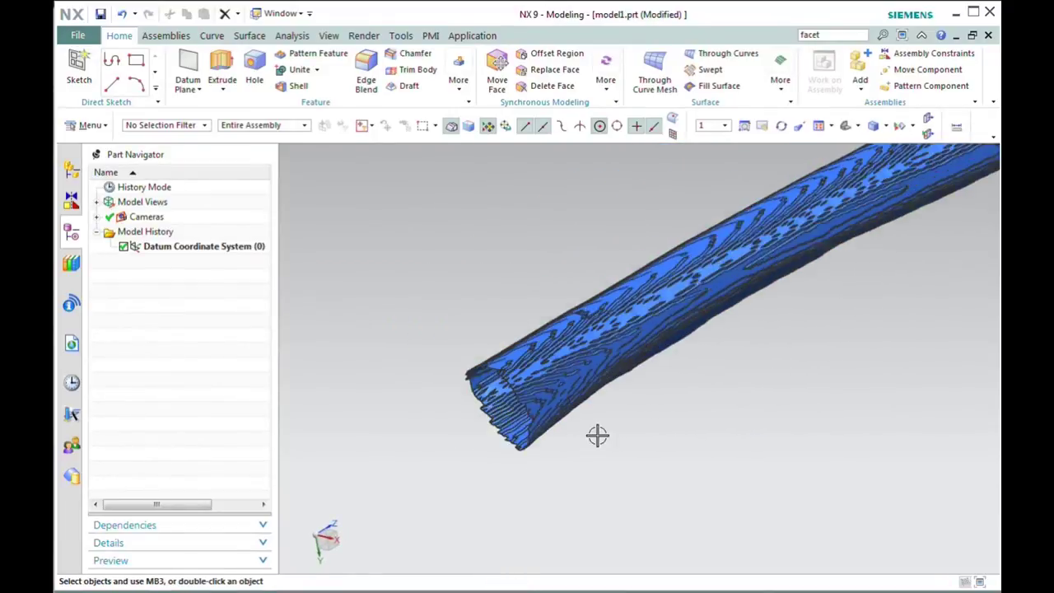
scroll(620, 414, "up", 2)
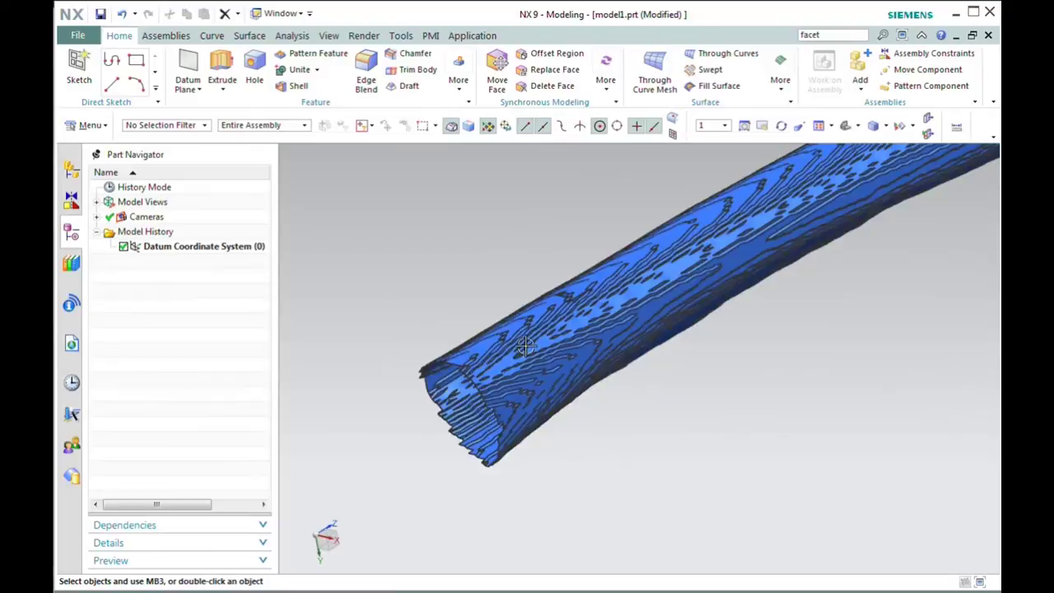
mouse_move(607, 440)
middle_mouse_down()
mouse_move(588, 425)
mouse_move(590, 447)
middle_mouse_up()
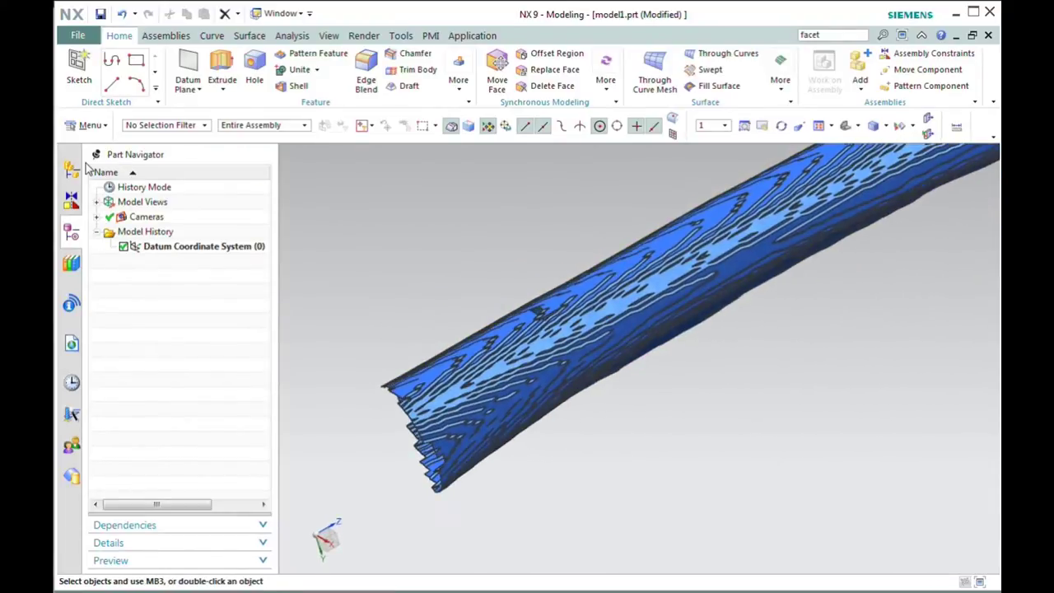
left_click(88, 128)
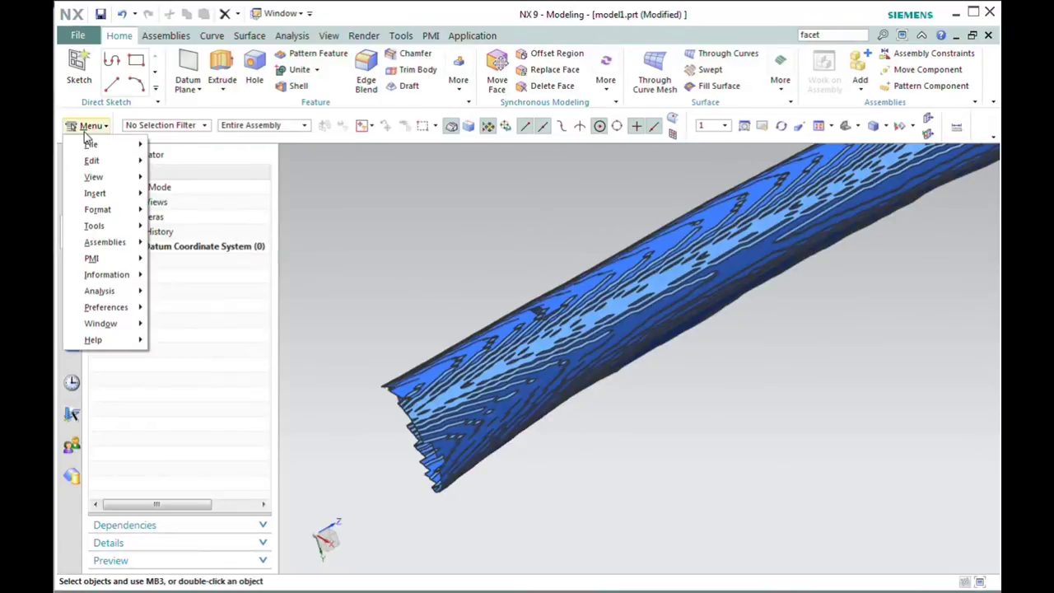
Step: Start Fill Hole on the scanned tube and pick the first two hole edges
mouse_move(108, 176)
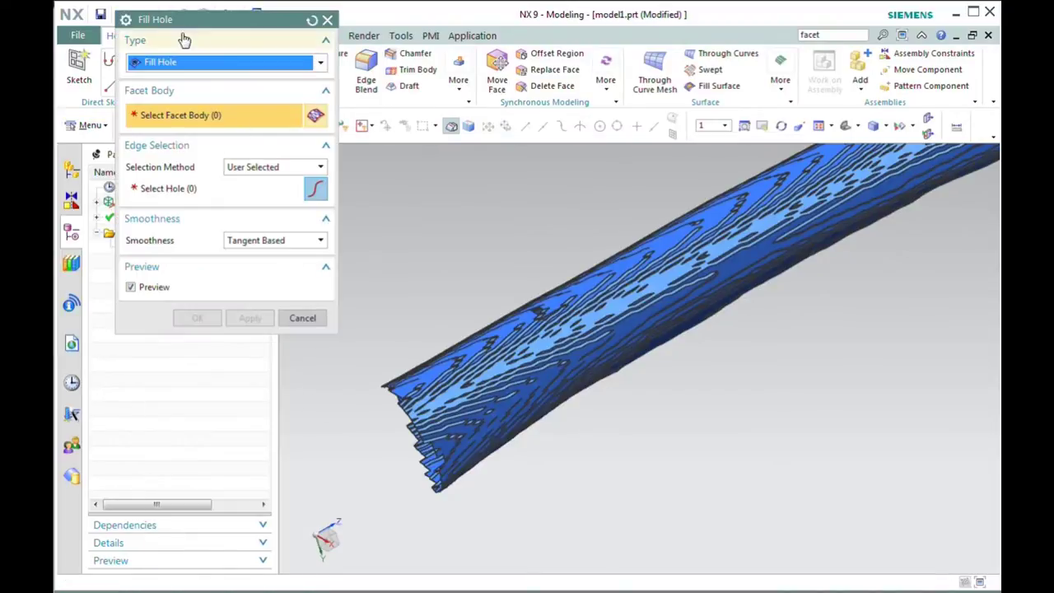
left_click(476, 339)
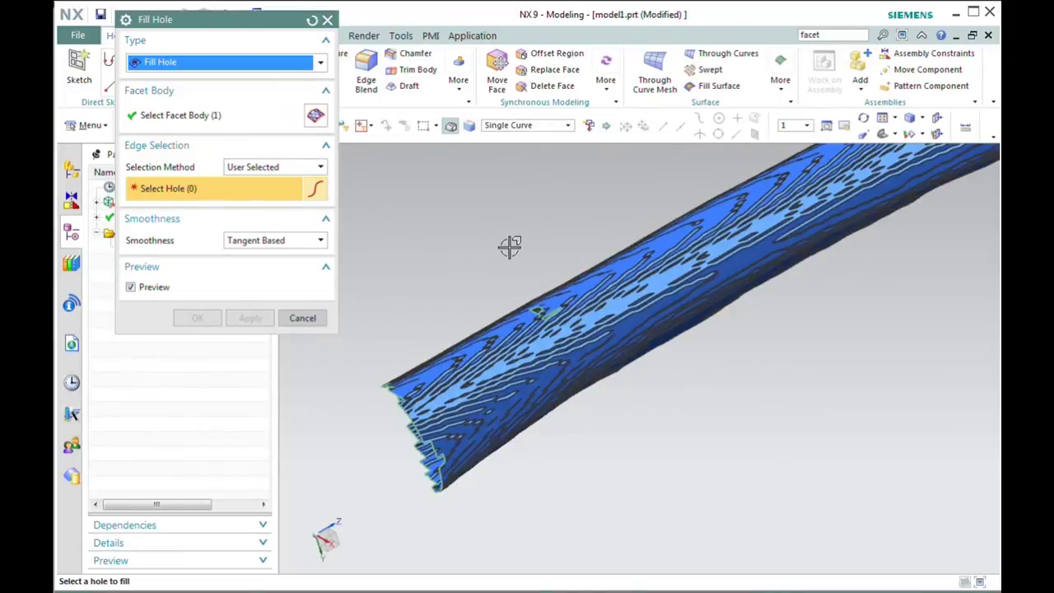
scroll(534, 333, "up", 3)
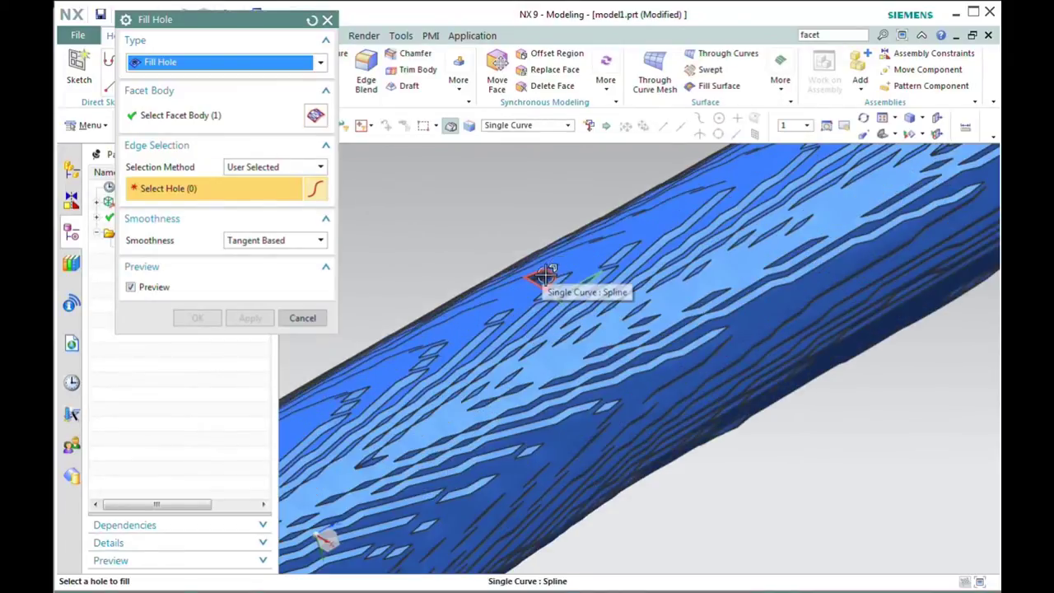
scroll(546, 276, "down", 5)
scroll(421, 250, "down", 3)
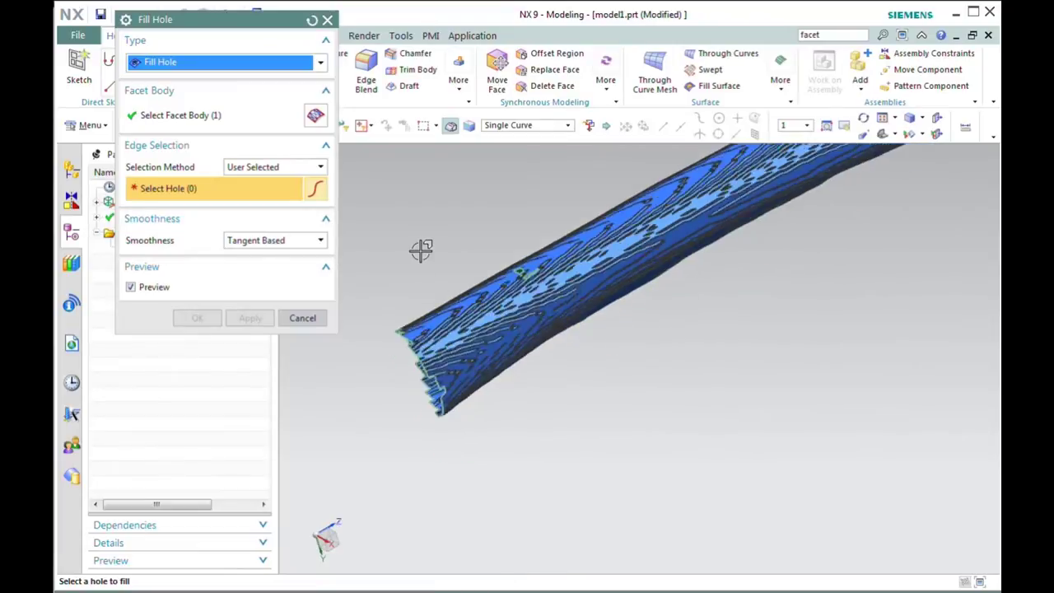
scroll(494, 207, "up", 4)
left_click(524, 430)
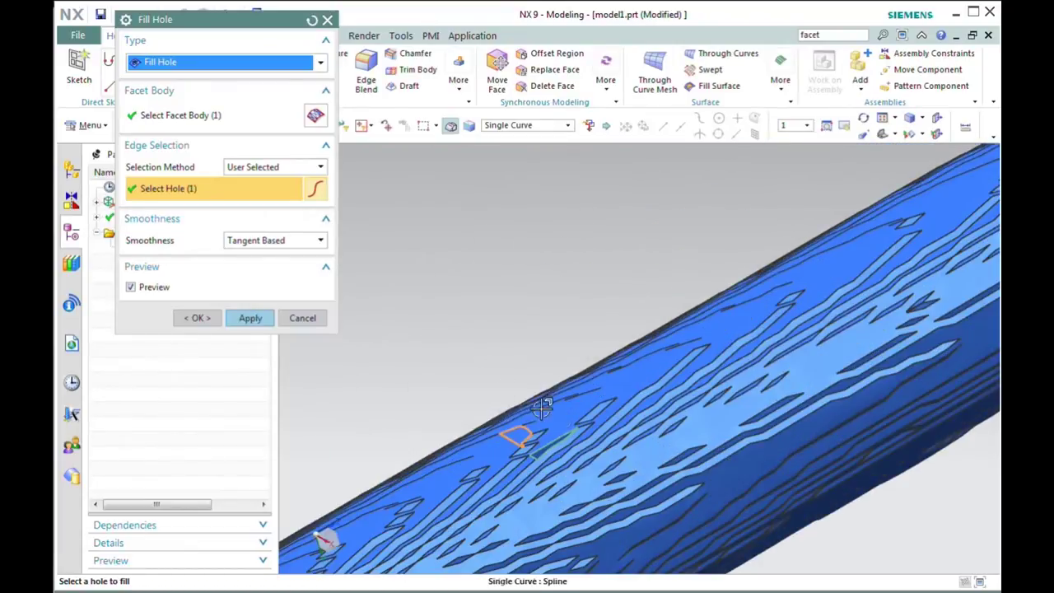
left_click(560, 441)
Step: Pick a third hole edge and apply the fill to all three holes
scroll(494, 395, "down", 5)
scroll(700, 309, "up", 3)
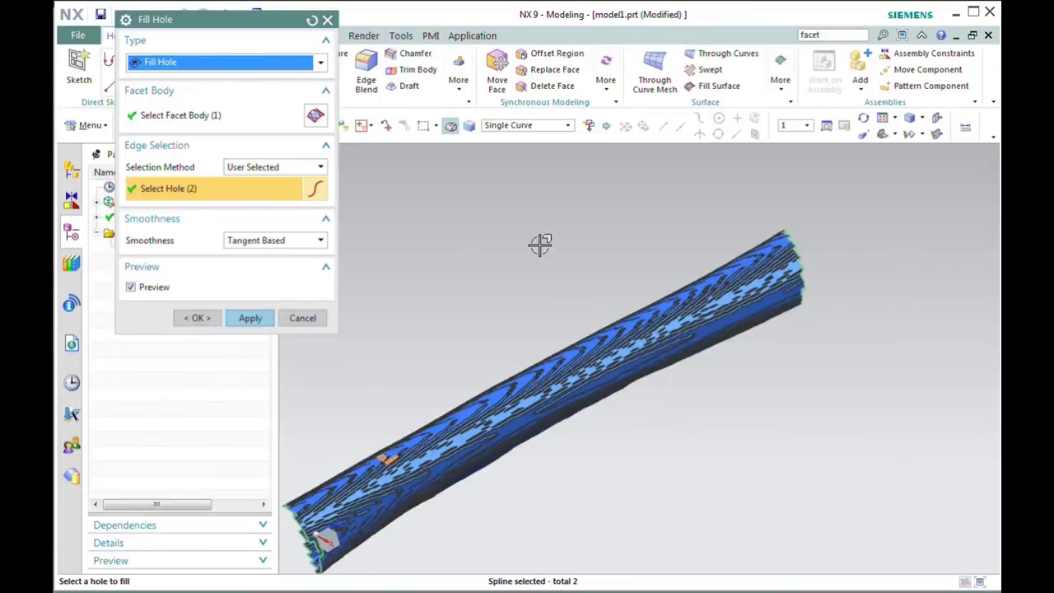
middle_click_drag(491, 259, 611, 350)
scroll(527, 284, "up", 2)
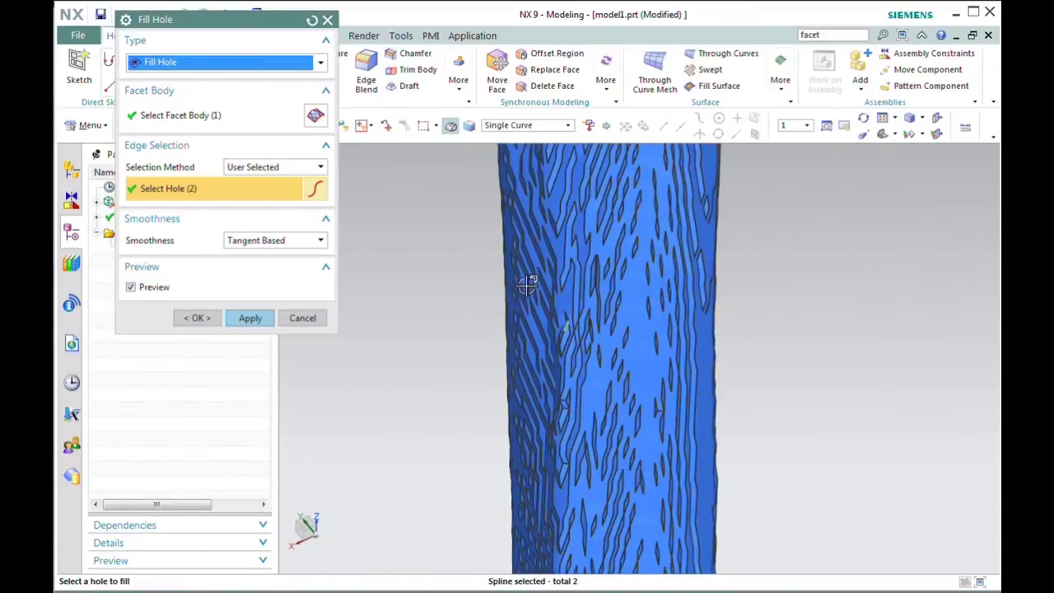
left_click(574, 322)
scroll(730, 354, "down", 3)
mouse_move(645, 355)
middle_mouse_down()
mouse_move(713, 431)
mouse_move(588, 362)
mouse_move(615, 339)
mouse_move(608, 320)
mouse_move(557, 345)
mouse_move(524, 322)
mouse_move(522, 306)
middle_mouse_up()
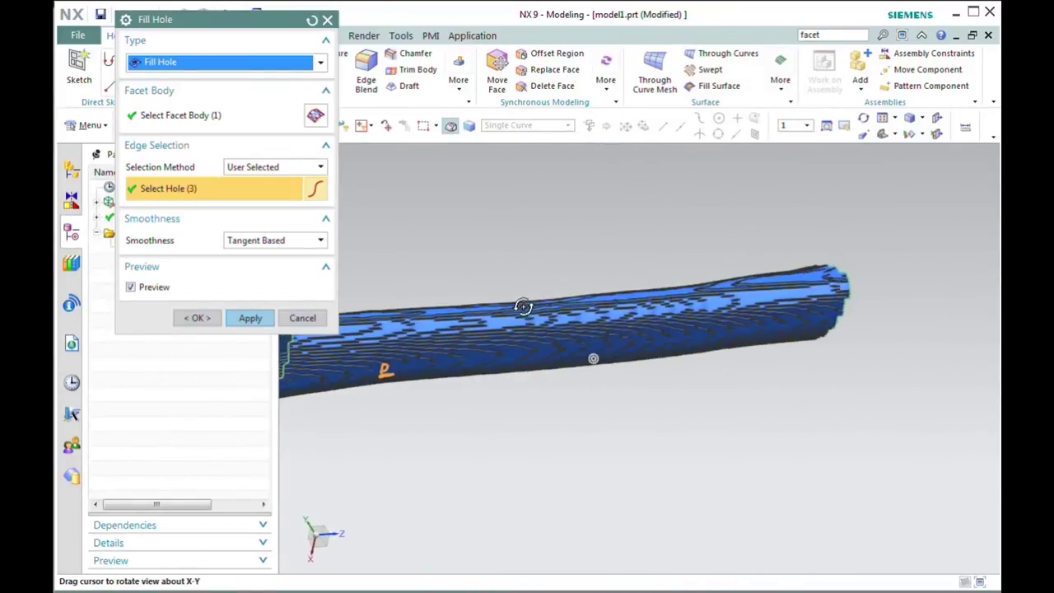
left_click(200, 318)
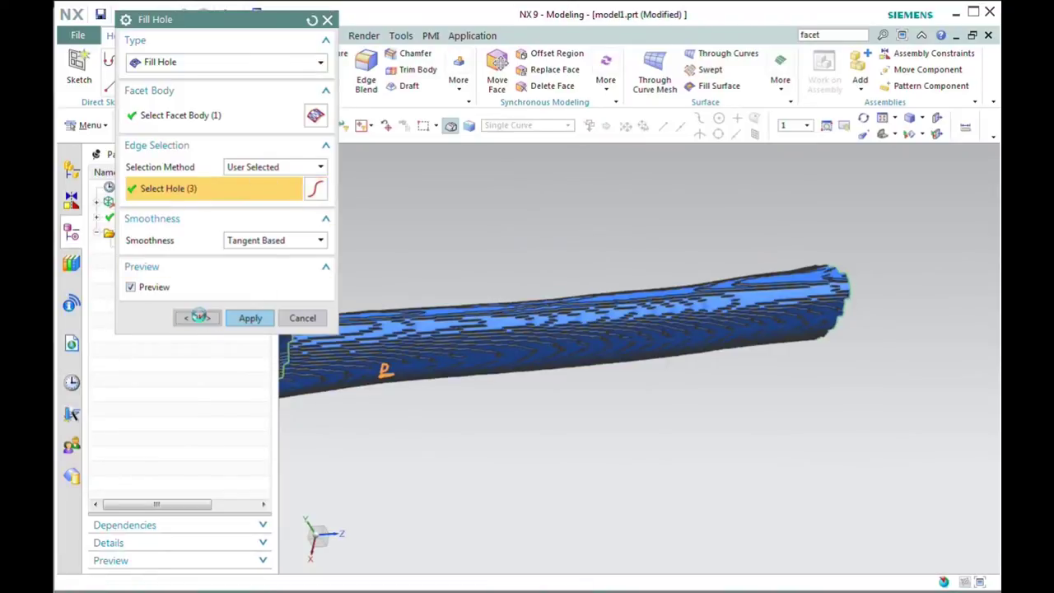
middle_click_drag(536, 437, 535, 428)
scroll(378, 341, "up", 3)
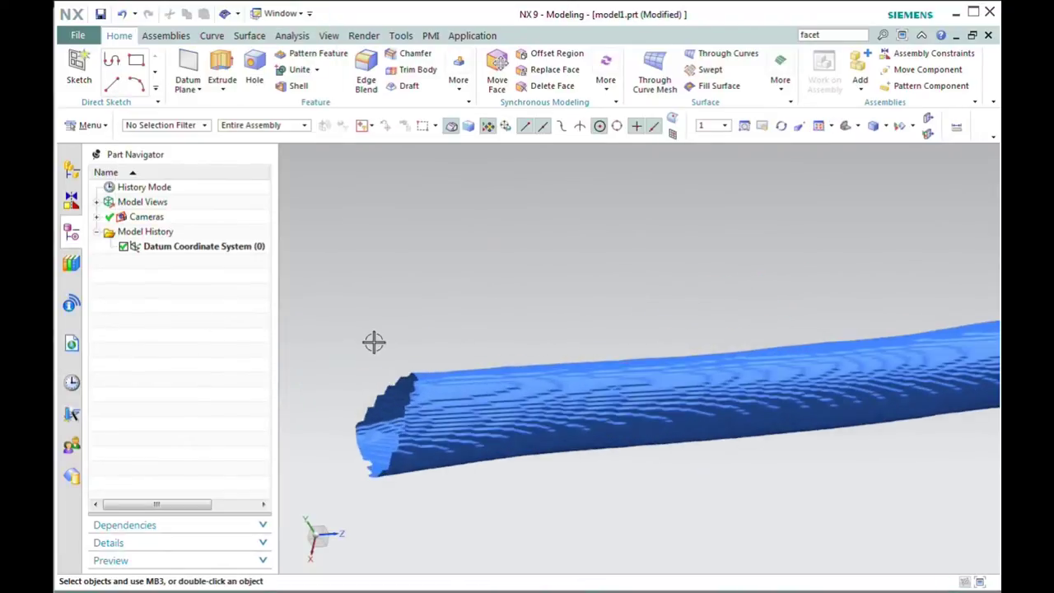
scroll(372, 343, "down", 2)
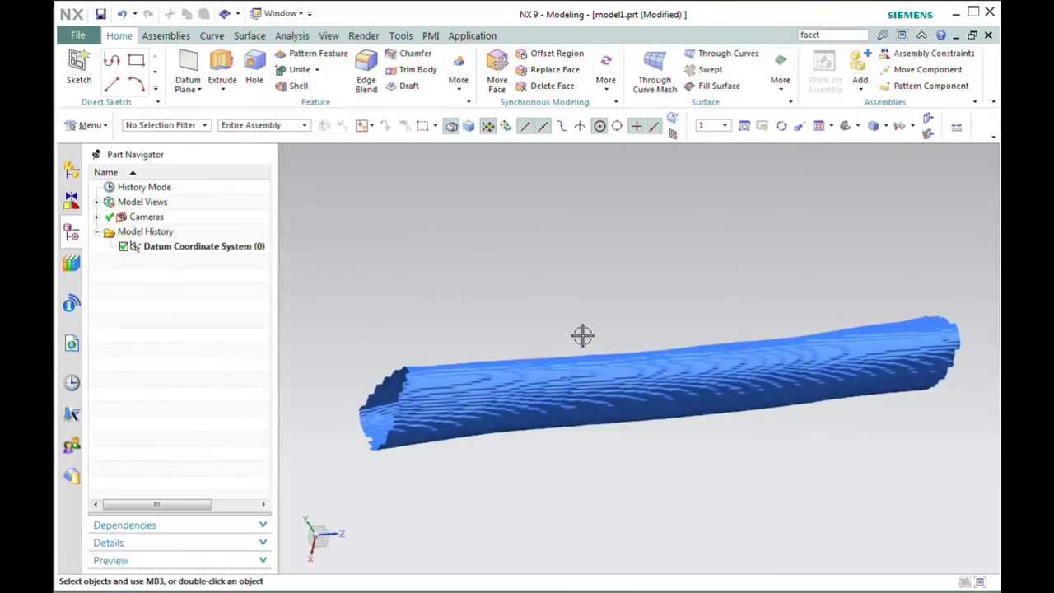
mouse_move(555, 283)
middle_mouse_down()
mouse_move(597, 271)
mouse_move(574, 289)
mouse_move(568, 281)
middle_mouse_up()
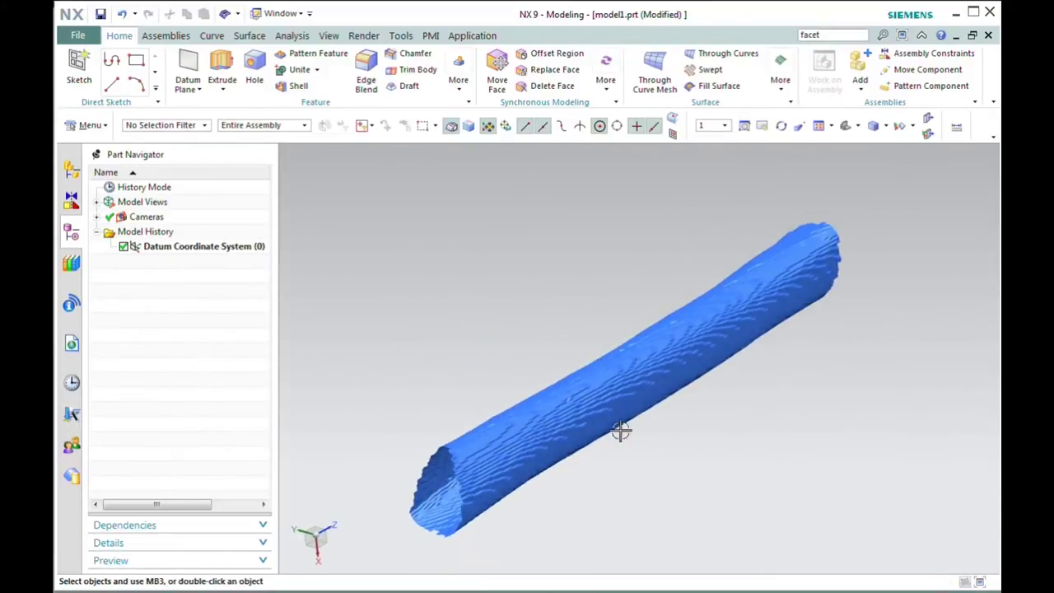
scroll(617, 346, "up", 5)
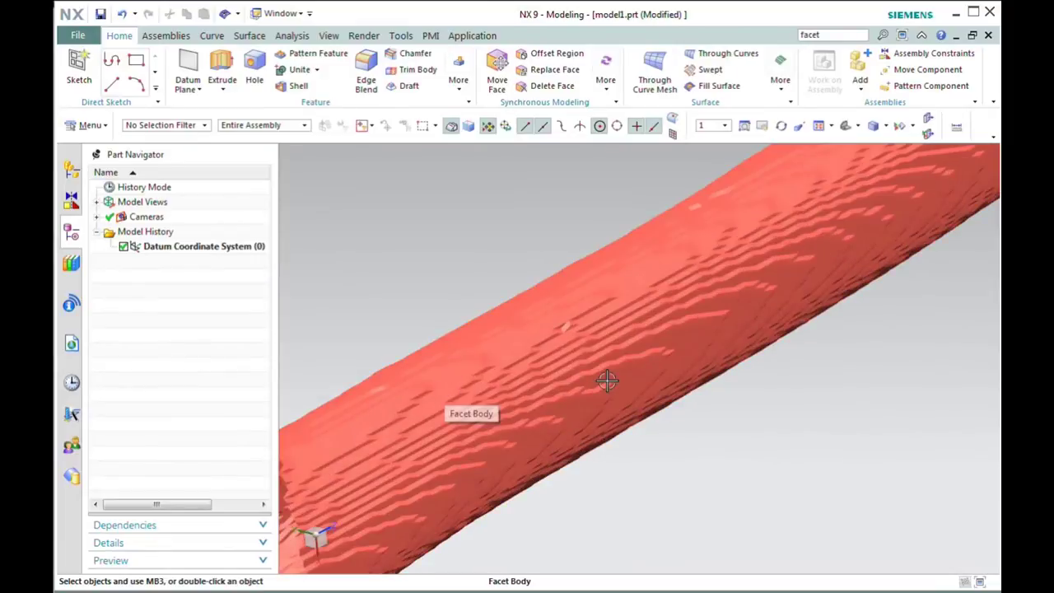
scroll(600, 360, "down", 5)
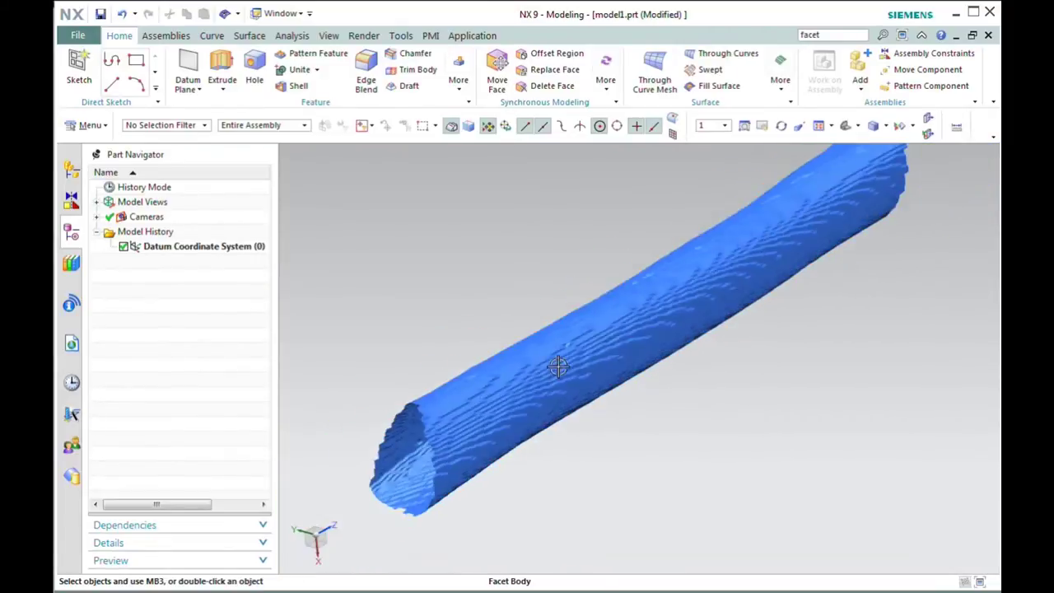
Step: Smooth the tube with Smooth Facet Body at smoothing factor 29, previewing before applying
left_click(86, 125)
mouse_move(118, 161)
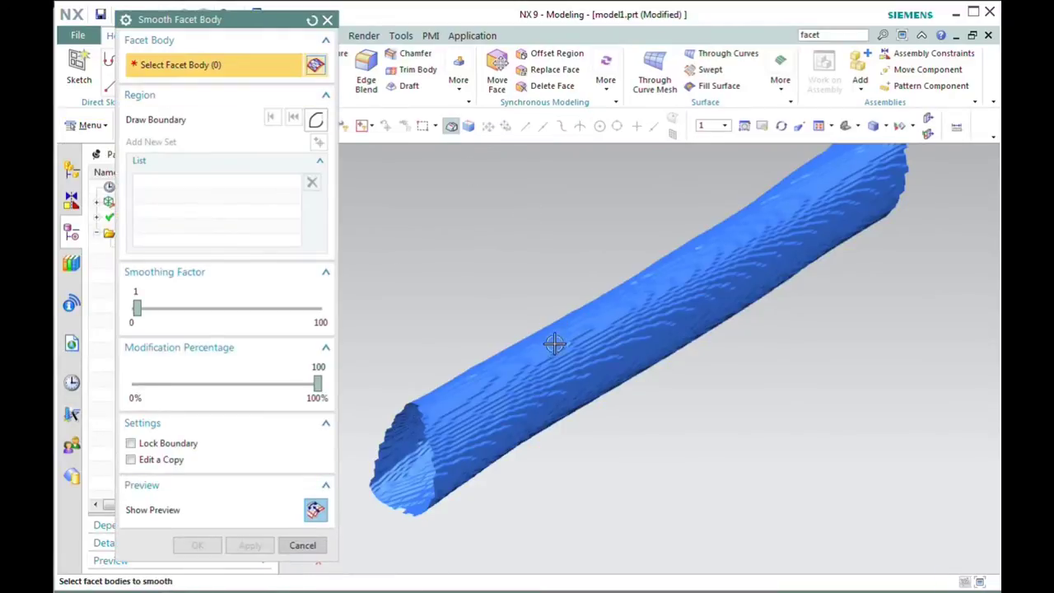
left_click(554, 355)
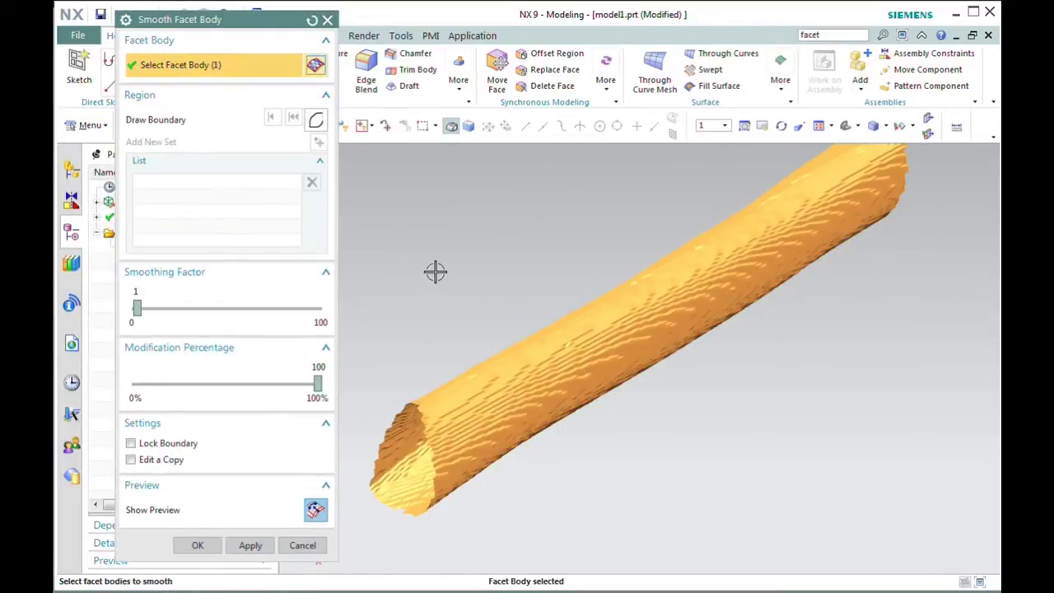
scroll(482, 311, "down", 1)
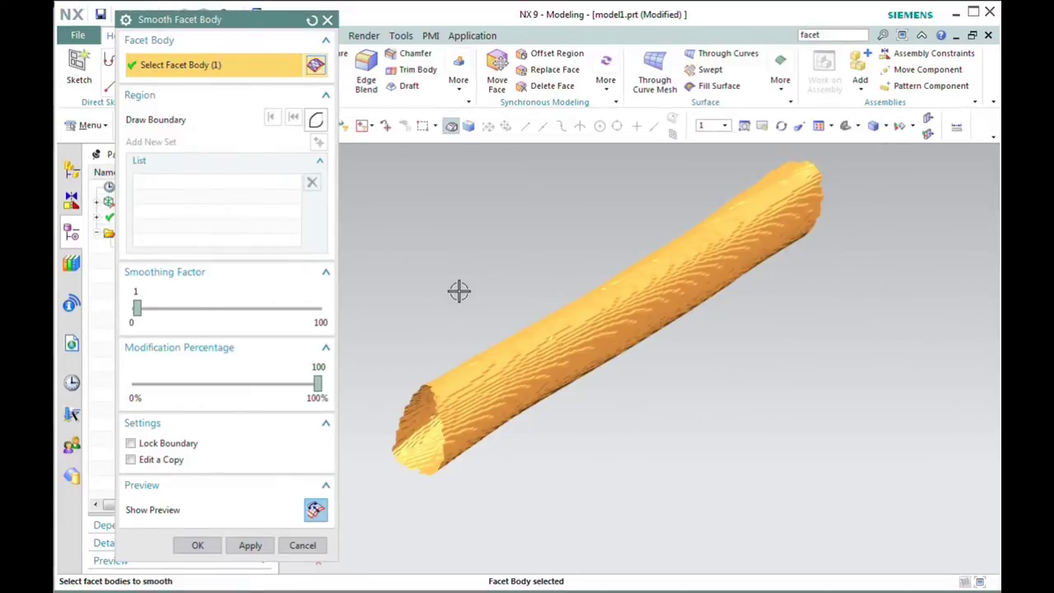
middle_click_drag(459, 289, 463, 286)
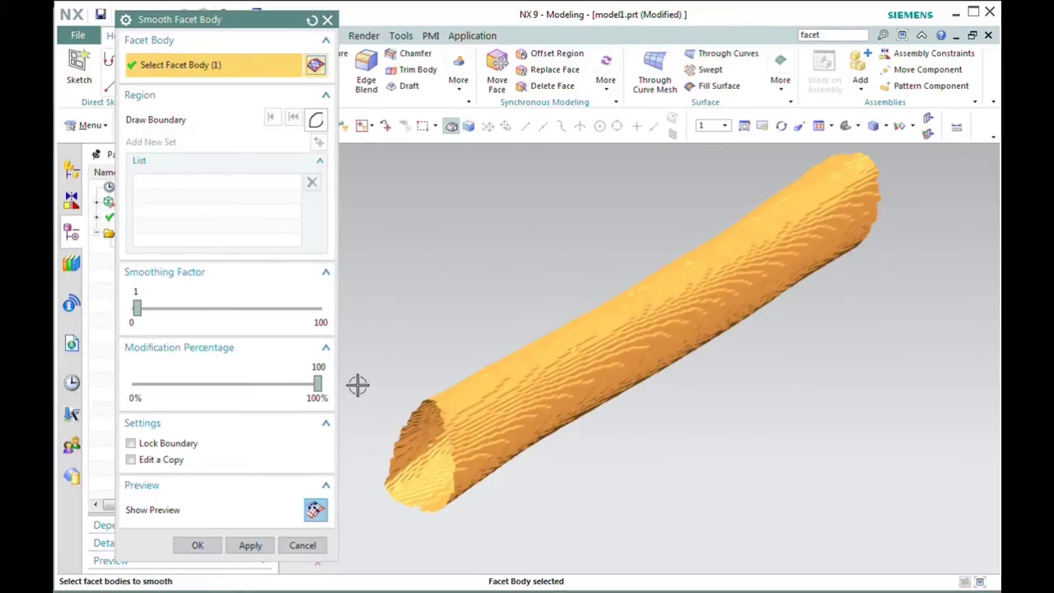
left_click_drag(137, 310, 189, 309)
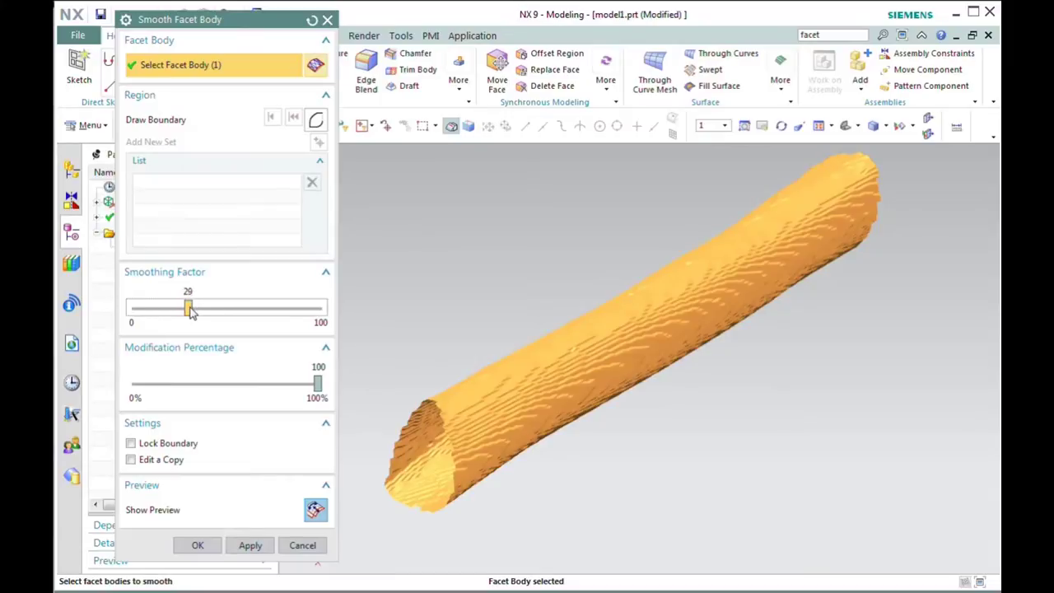
left_click(315, 510)
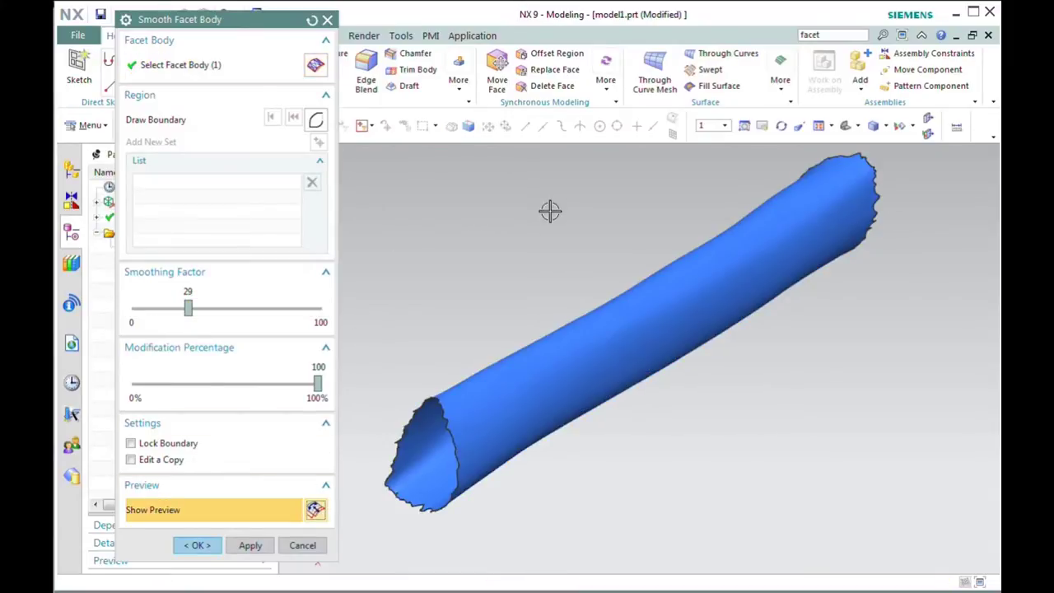
middle_click_drag(548, 209, 567, 198)
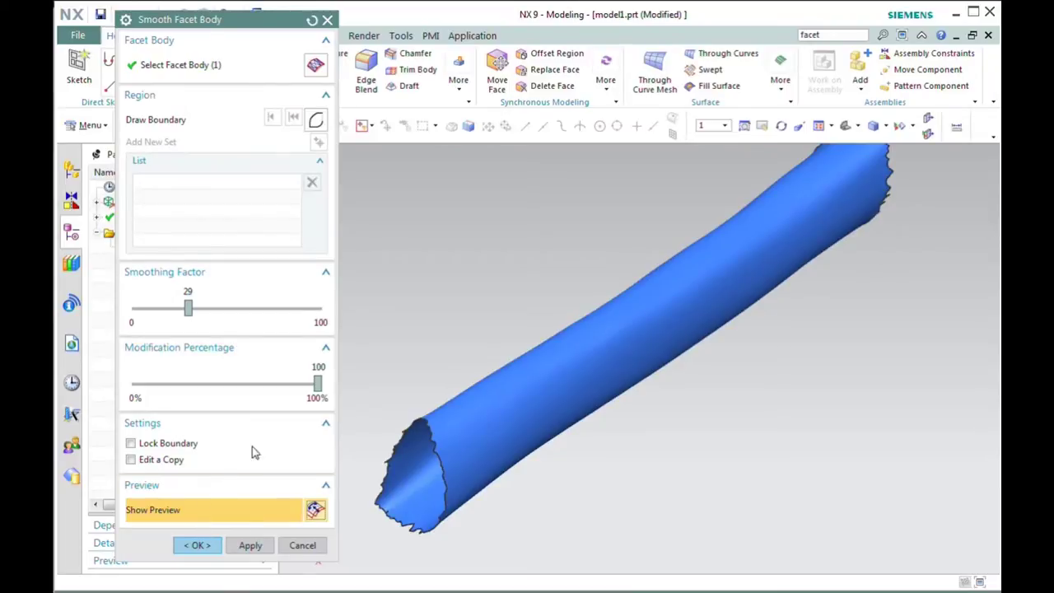
left_click(197, 546)
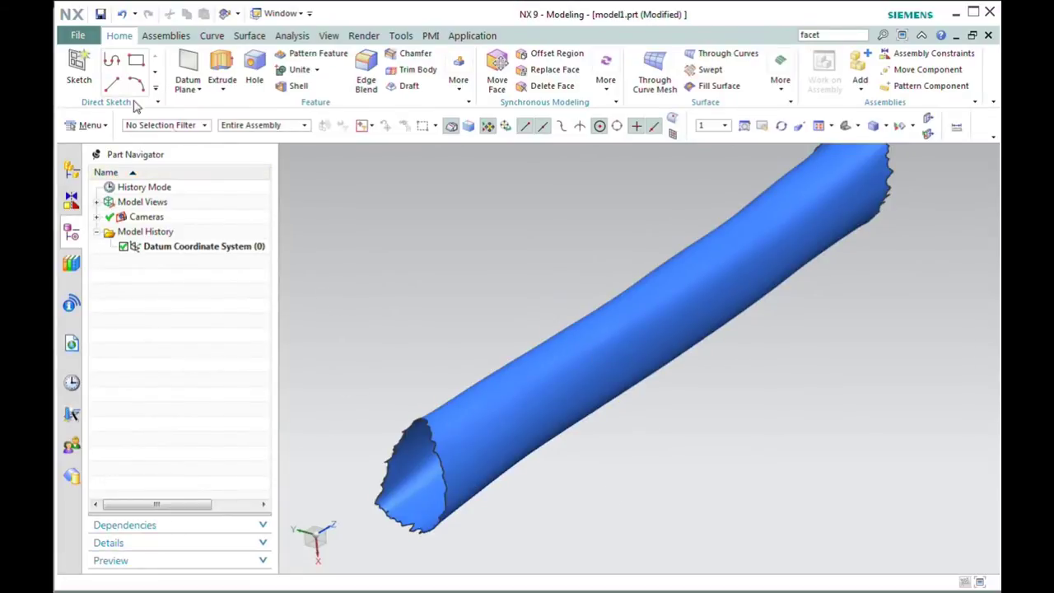
Step: Start Fill Hole on the smoothed tube and pick the near and far open-end edges
left_click(74, 37)
left_click(718, 390)
left_click(91, 125)
mouse_move(94, 160)
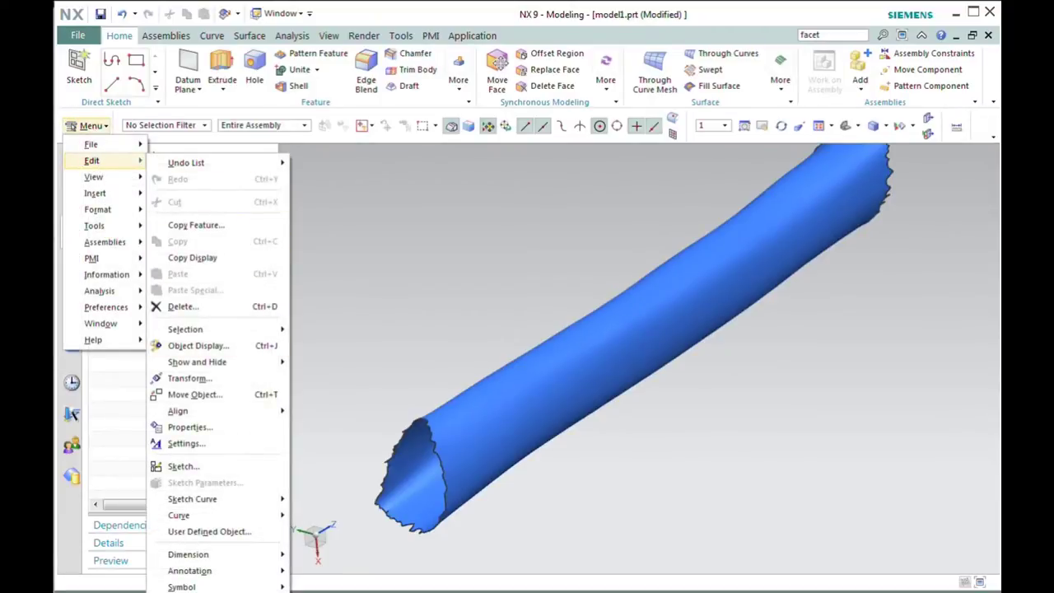
left_click(329, 402)
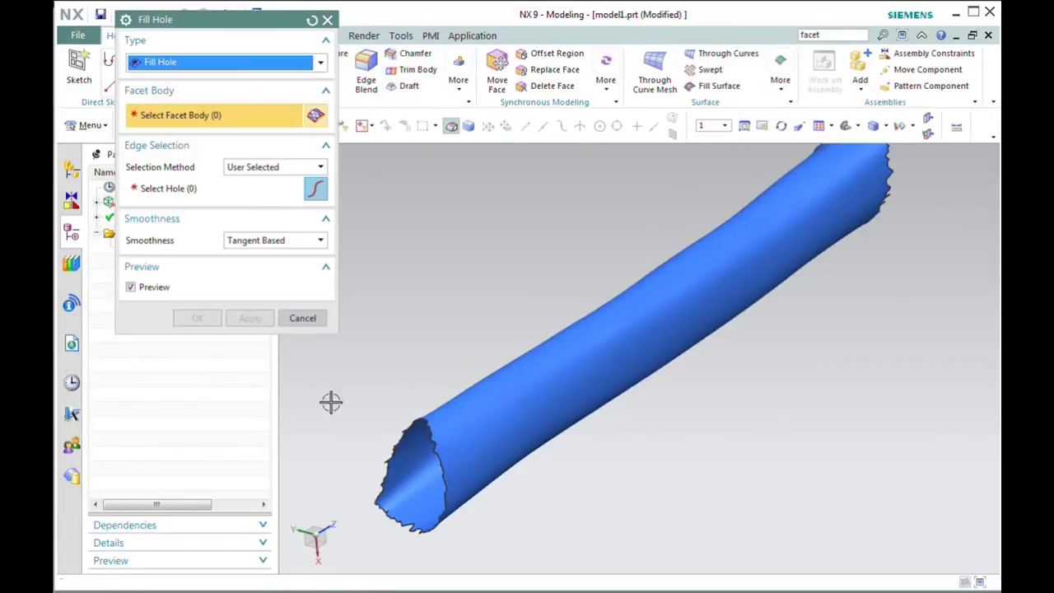
left_click(449, 372)
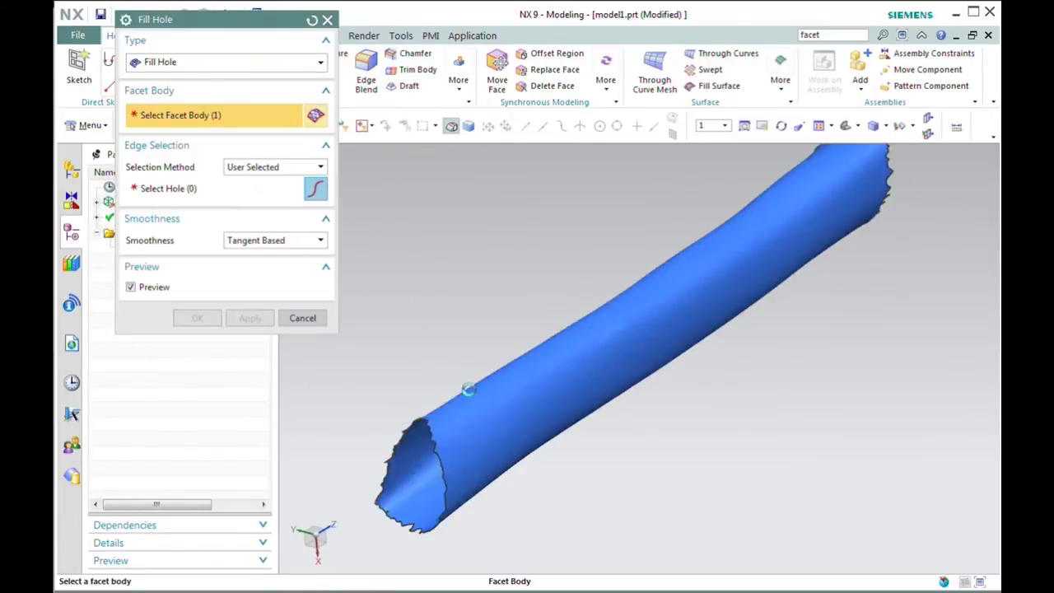
left_click(452, 449)
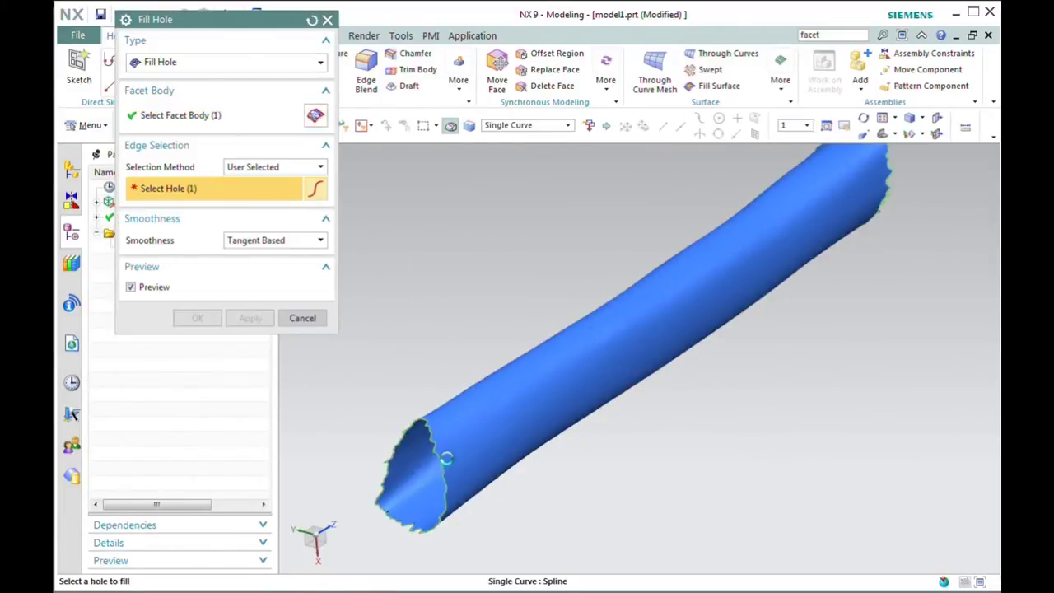
left_click(897, 165)
Step: Apply the fill to cap both tube ends and orbit to view a capped end
mouse_move(457, 288)
middle_mouse_down()
mouse_move(419, 282)
mouse_move(440, 285)
middle_mouse_up()
scroll(322, 408, "down", 3)
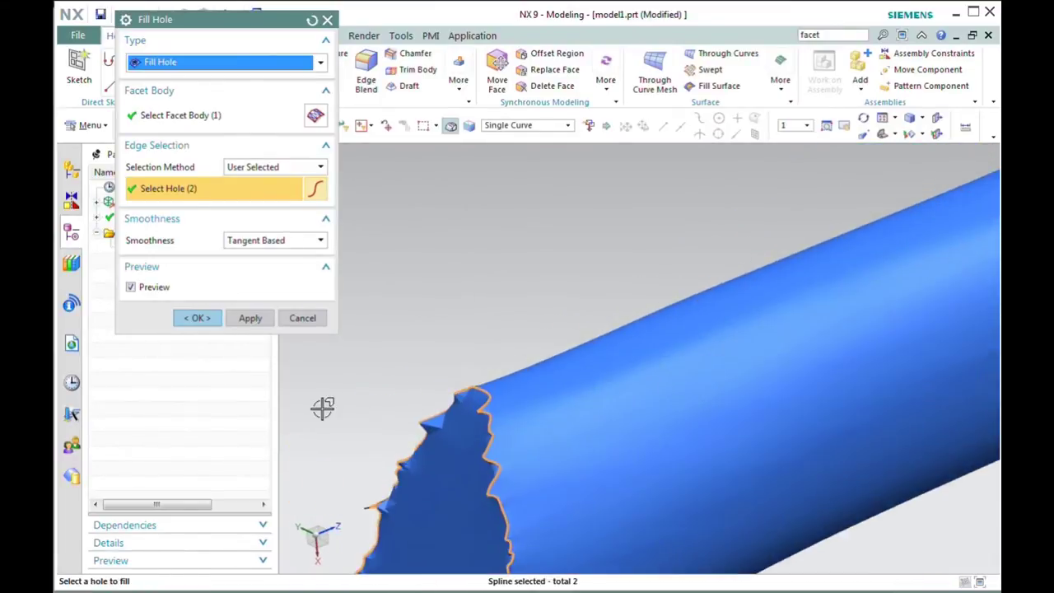
scroll(346, 402, "up", 3)
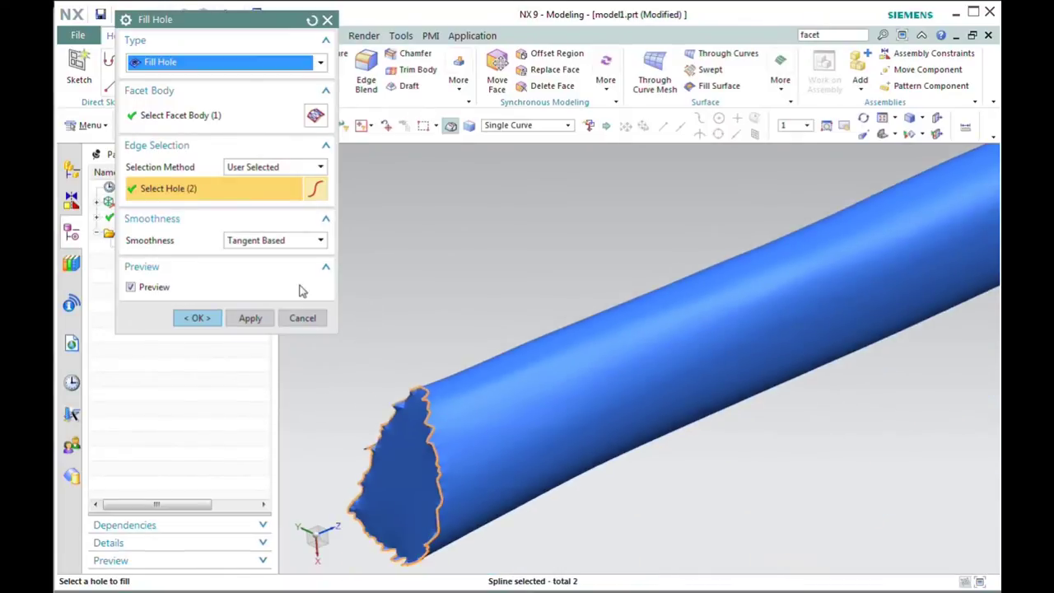
left_click(198, 320)
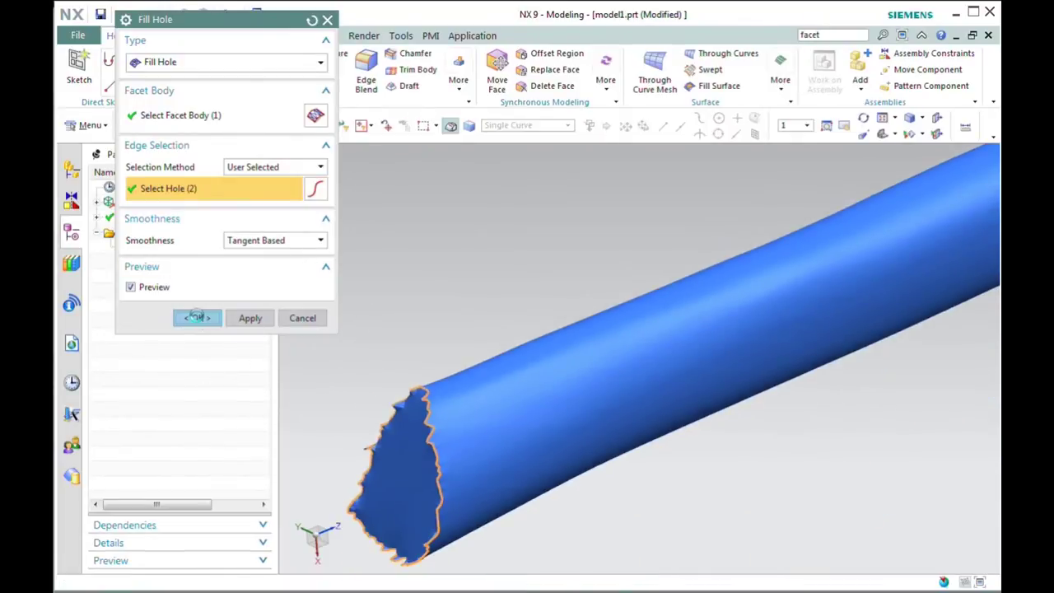
scroll(365, 312, "up", 3)
middle_click_drag(488, 265, 461, 393)
Step: Zoom and orbit the capped tube to view it from a new angle
scroll(483, 389, "down", 3)
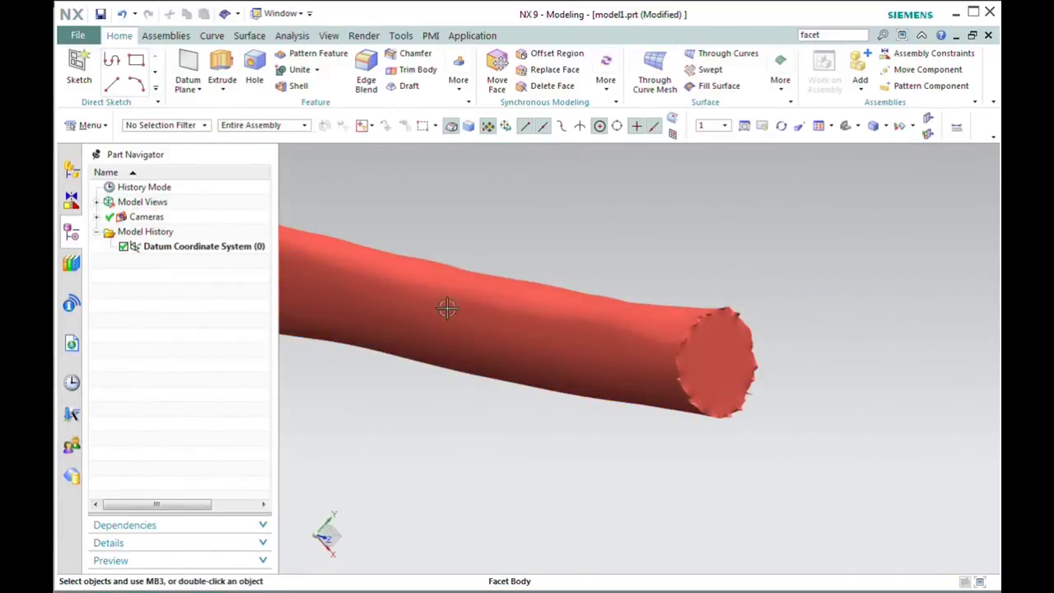
scroll(696, 333, "up", 3)
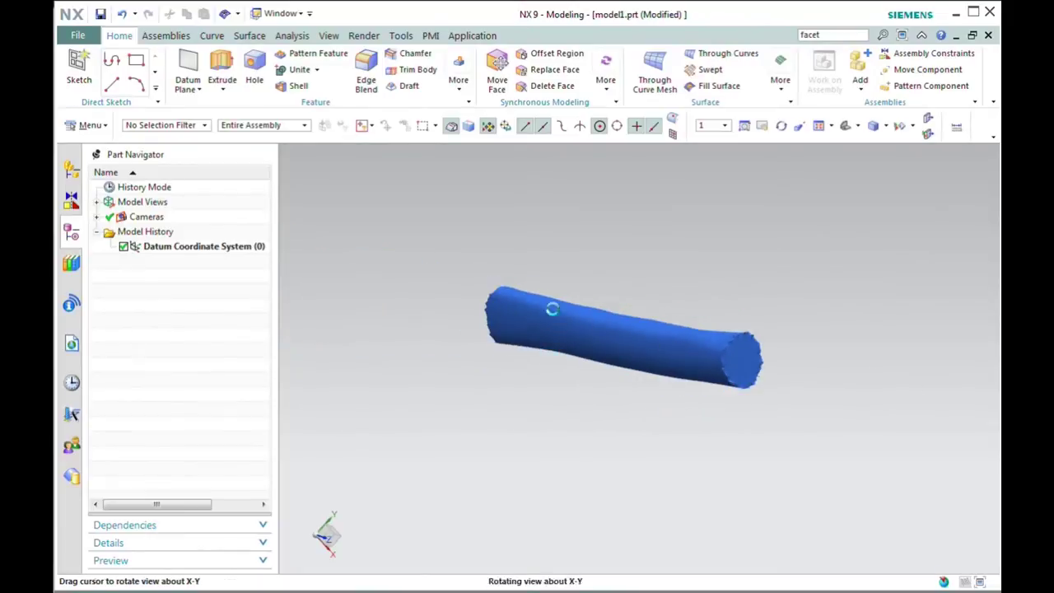
middle_click_drag(548, 305, 627, 311)
scroll(720, 317, "up", 3)
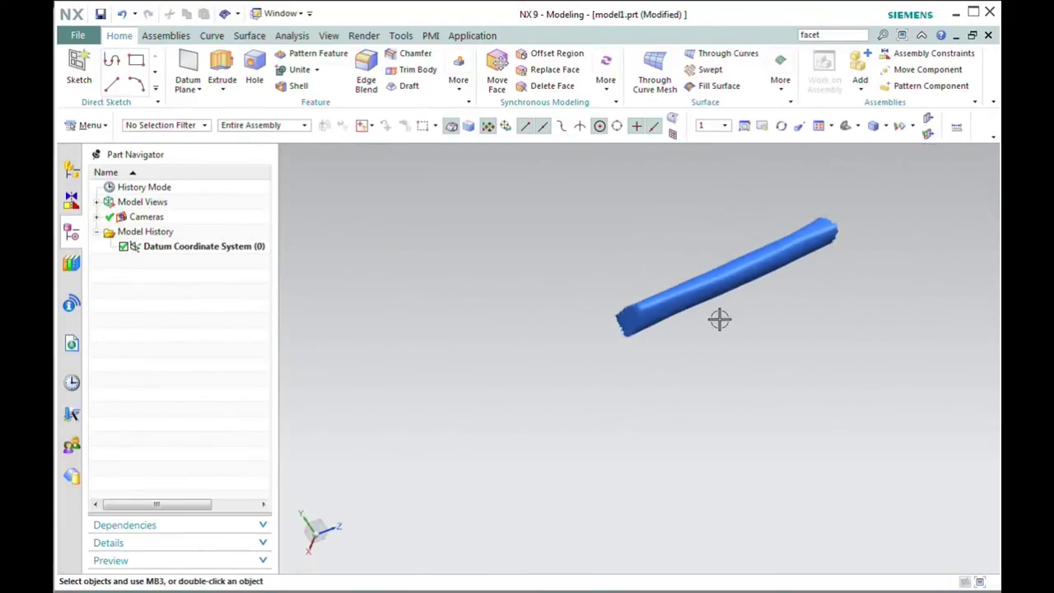
scroll(719, 319, "down", 2)
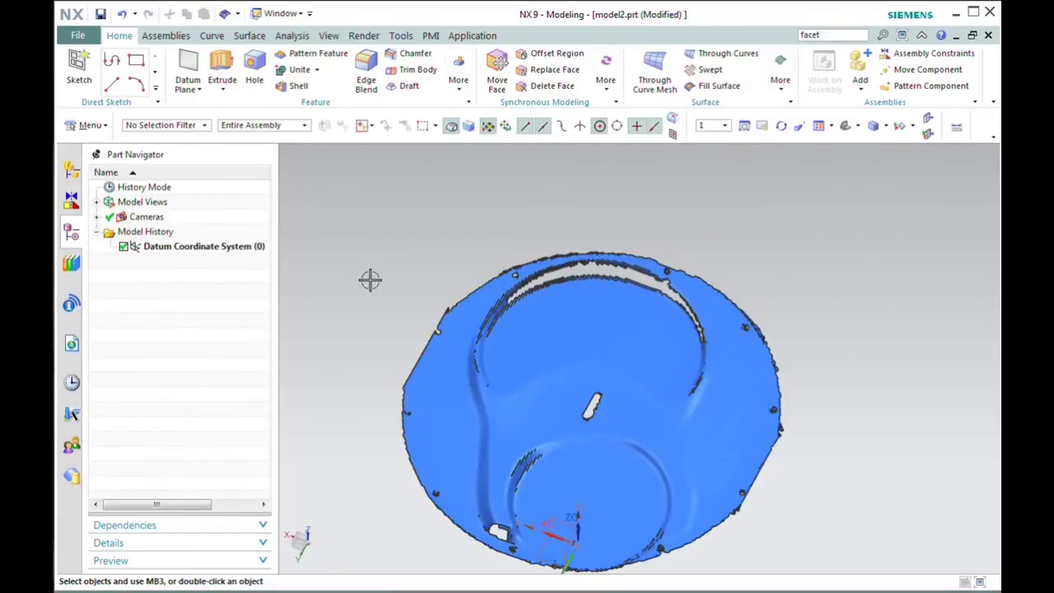
scroll(370, 280, "down", 1)
scroll(400, 333, "down", 1)
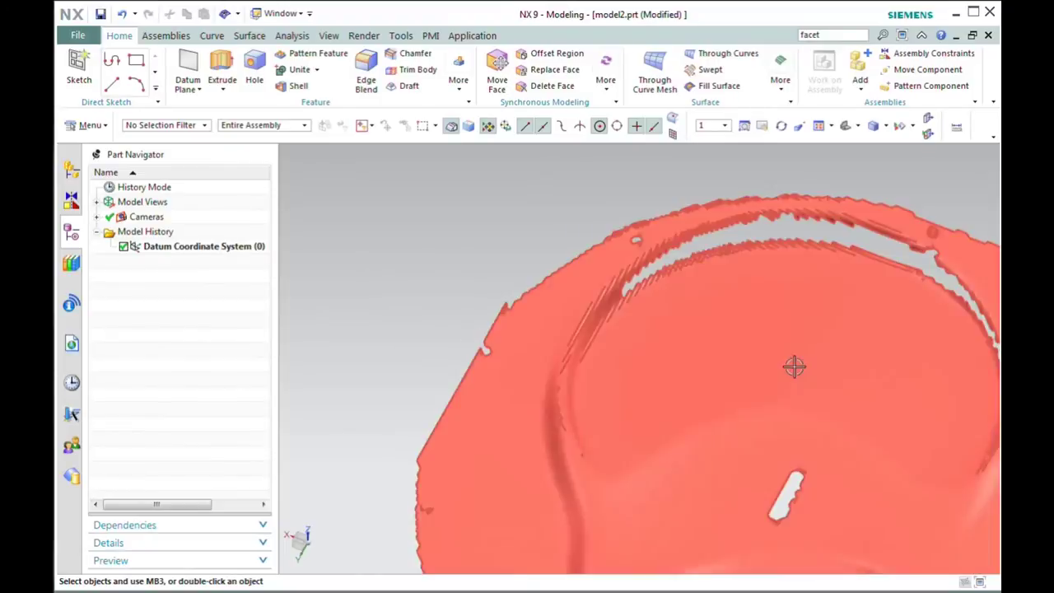
middle_click_drag(793, 365, 640, 334)
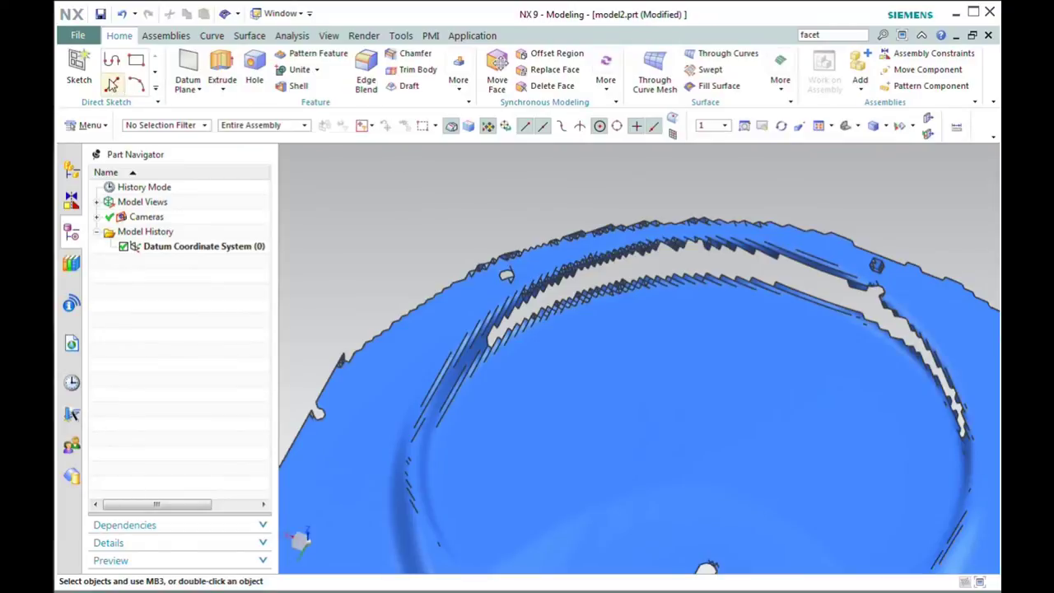
Step: Use Fill Hole on the scanned disc, selecting the long curved hole edge and small slot edge, and apply
left_click(89, 125)
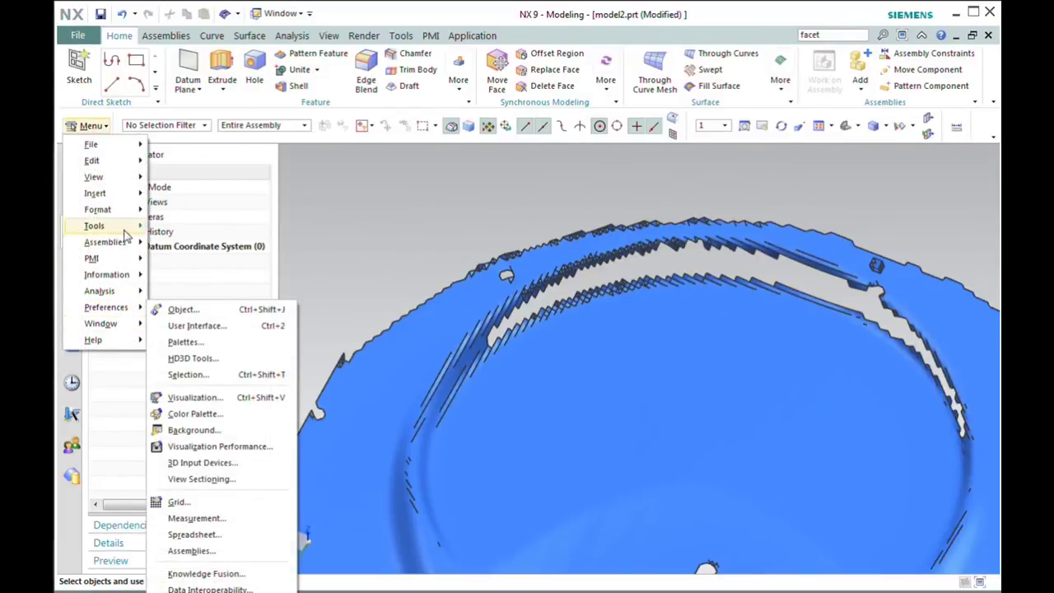
mouse_move(92, 161)
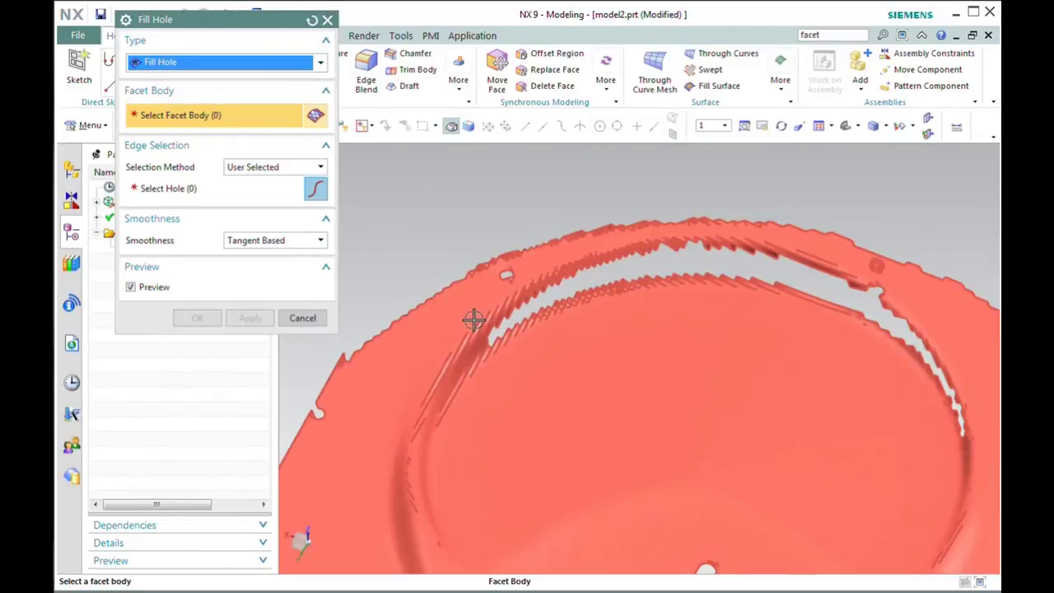
left_click(473, 312)
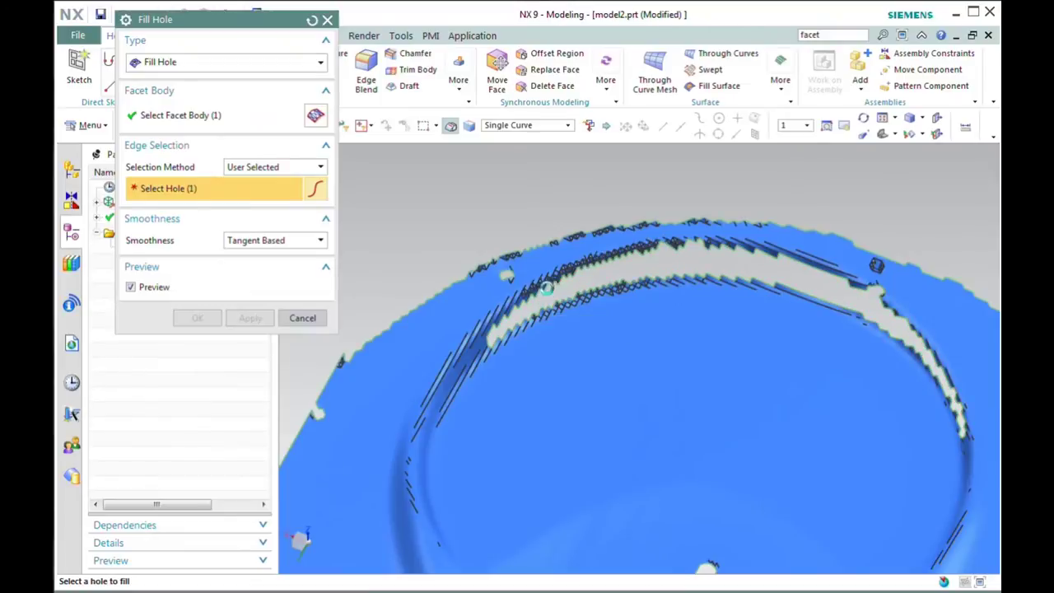
left_click(637, 288)
middle_click_drag(637, 288, 795, 313)
scroll(823, 301, "up", 5)
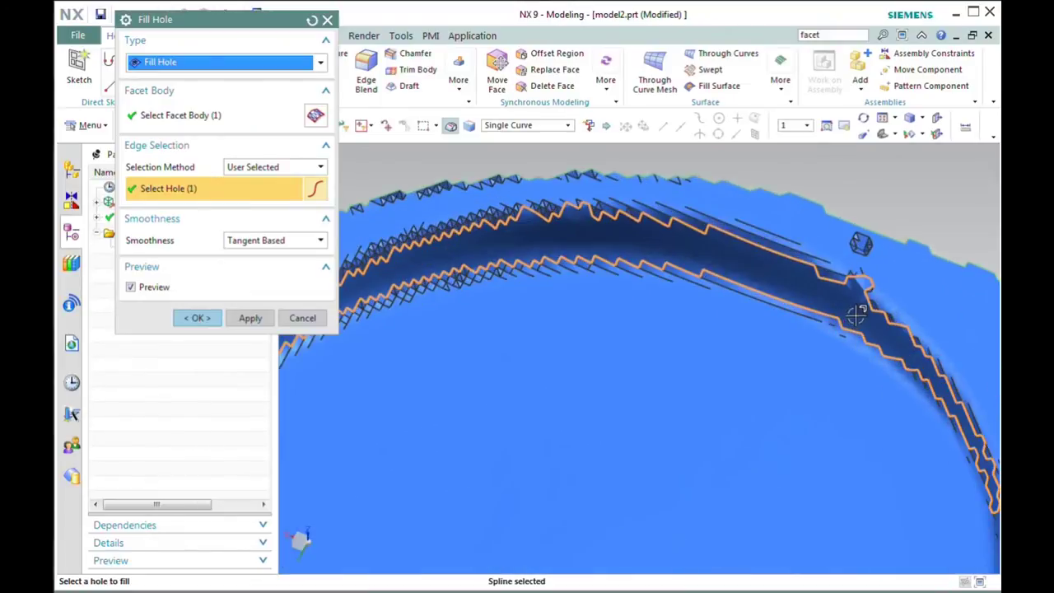
scroll(821, 260, "down", 5)
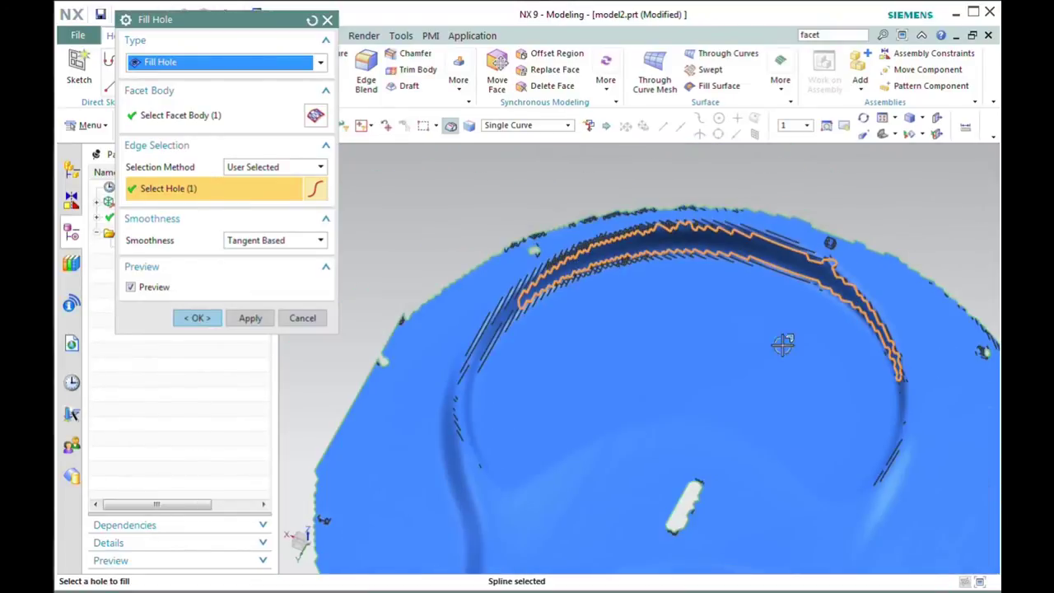
left_click(686, 489)
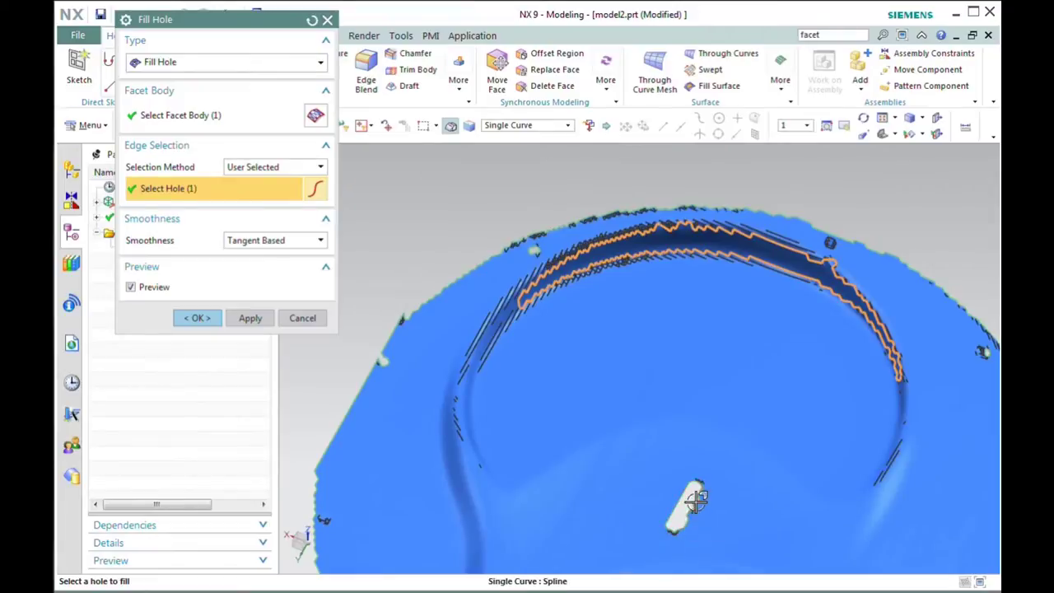
left_click(251, 319)
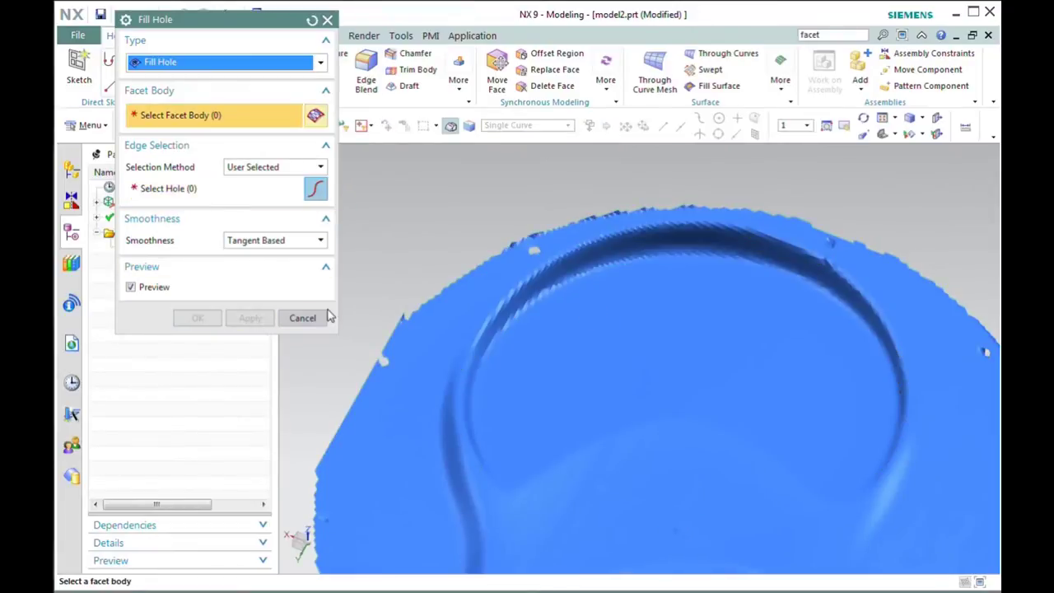
Step: Switch the Fill Hole type to Bridge Gap
scroll(601, 392, "down", 5)
scroll(574, 402, "up", 6)
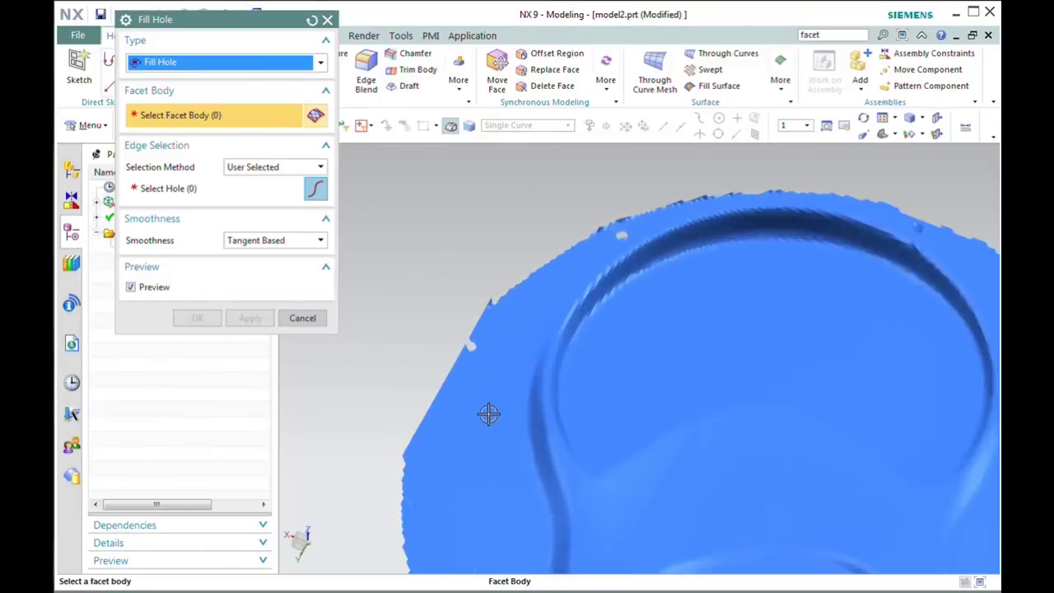
scroll(489, 414, "up", 1)
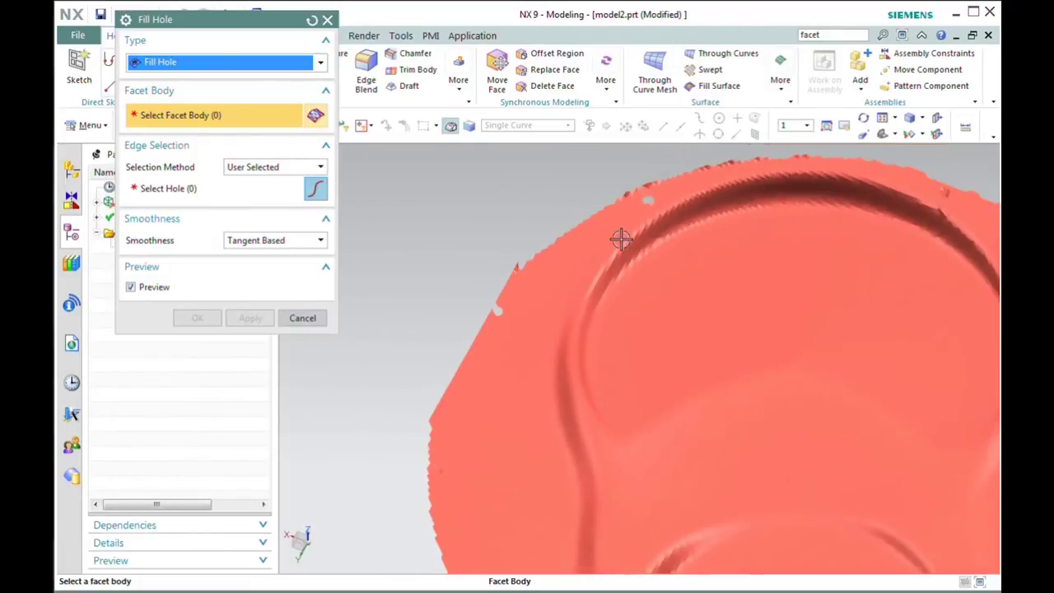
scroll(560, 268, "up", 5)
scroll(445, 329, "up", 3)
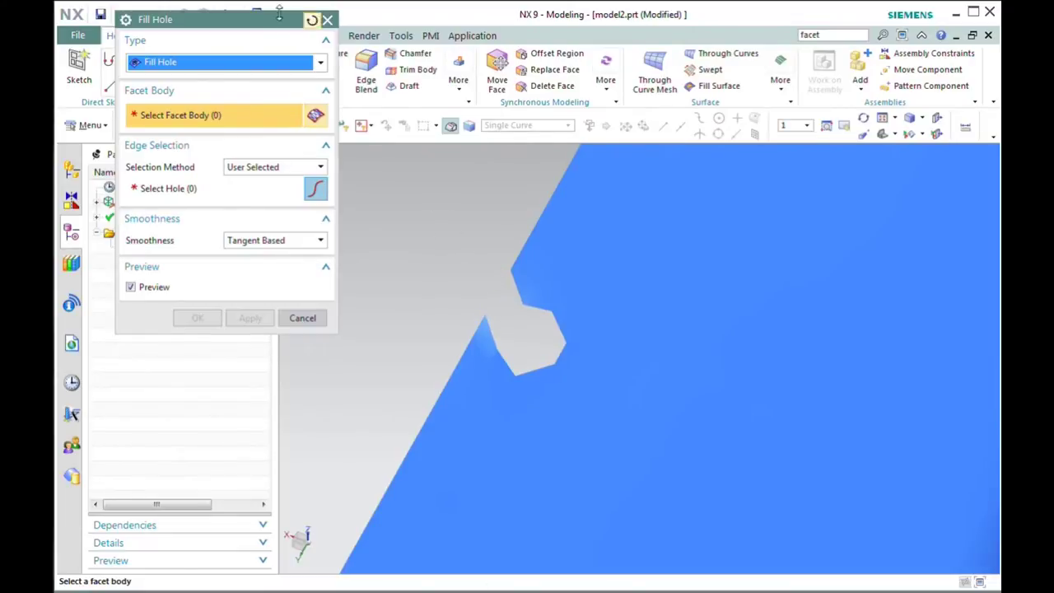
left_click(234, 66)
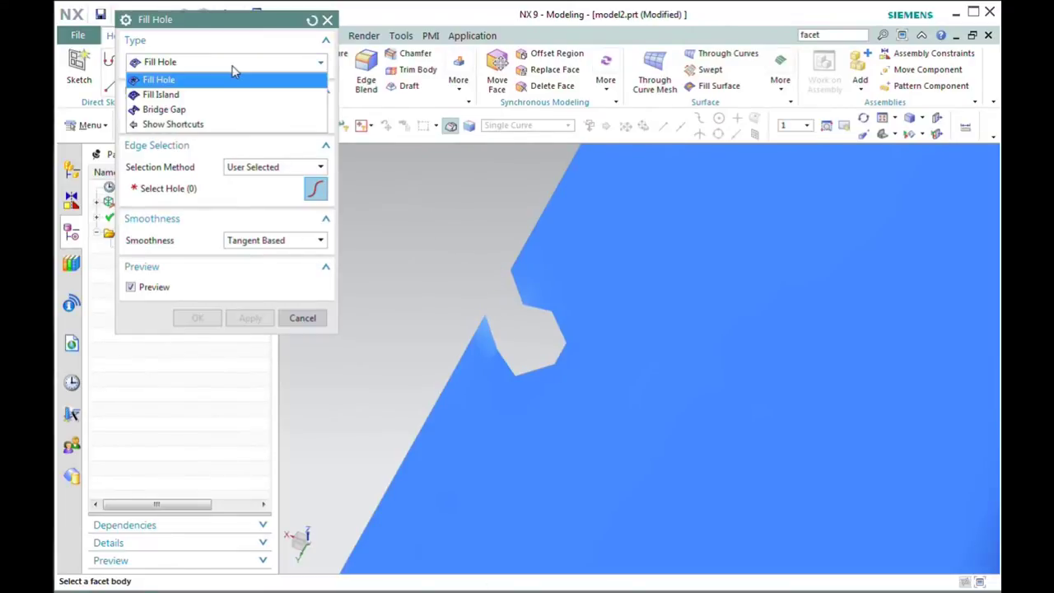
left_click(182, 111)
Step: Bridge the notch's opening by picking the disc and edges on both sides of the notch
left_click(602, 247)
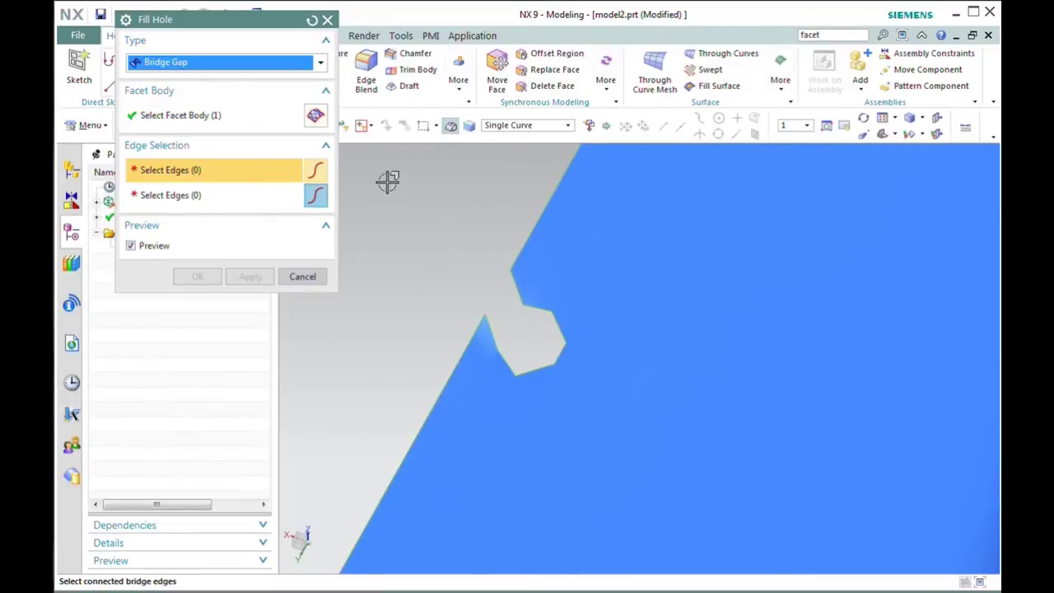
left_click(490, 328)
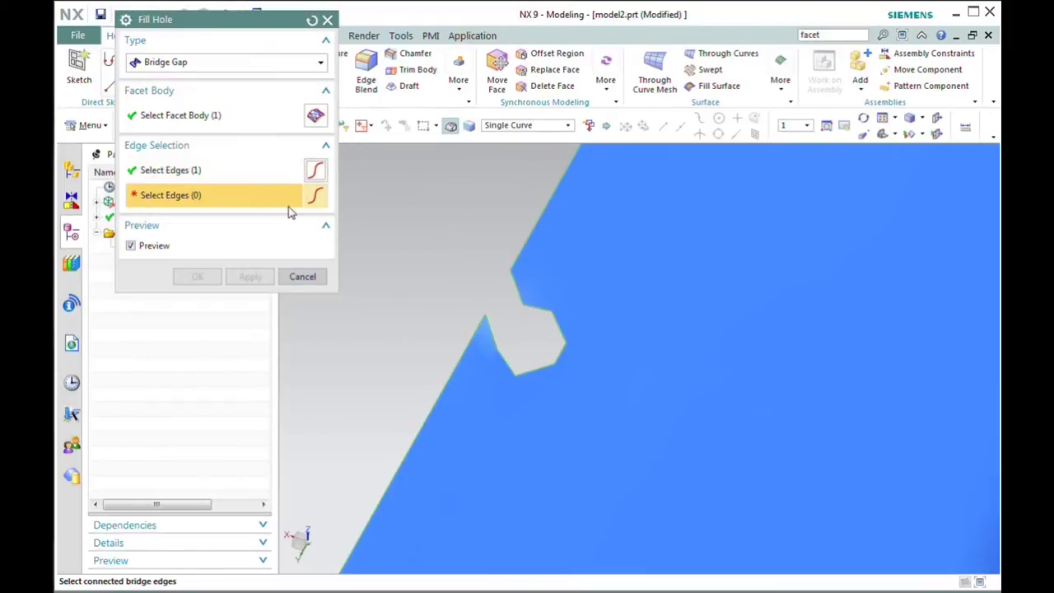
left_click(528, 297)
left_click(515, 286)
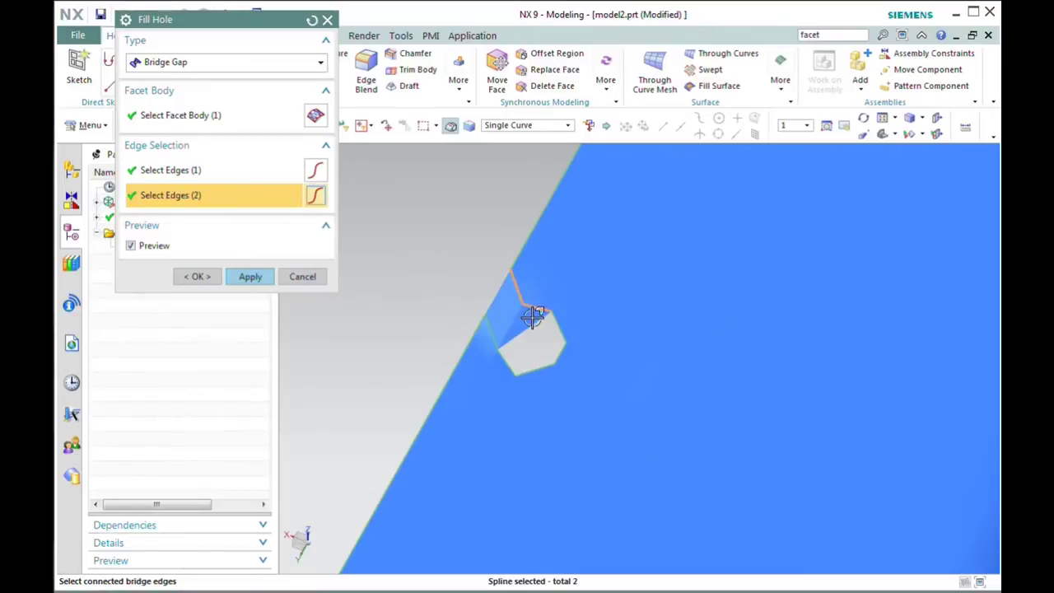
scroll(512, 288, "up", 2)
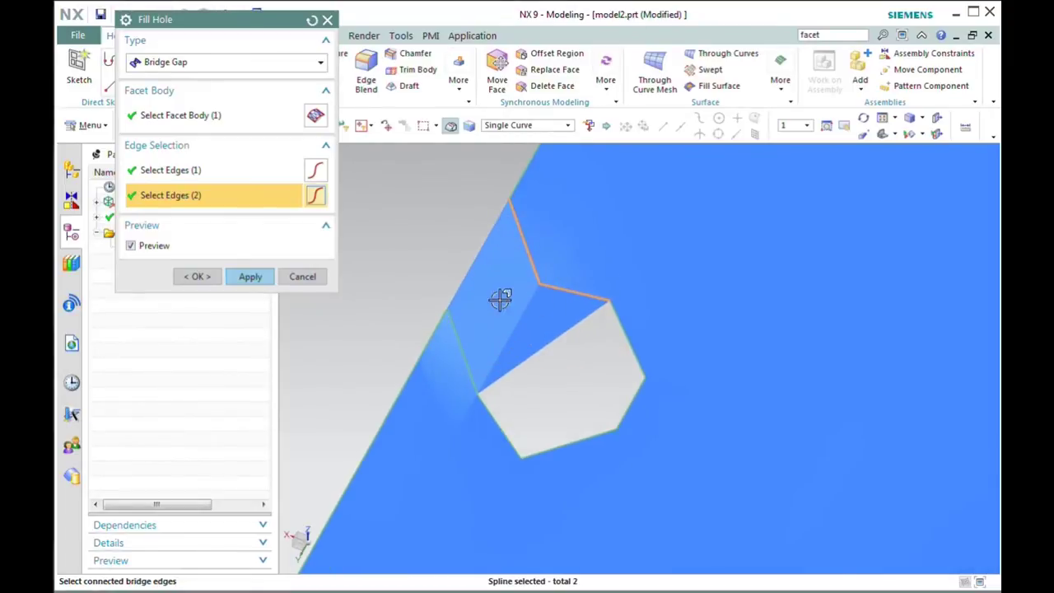
left_click(250, 279)
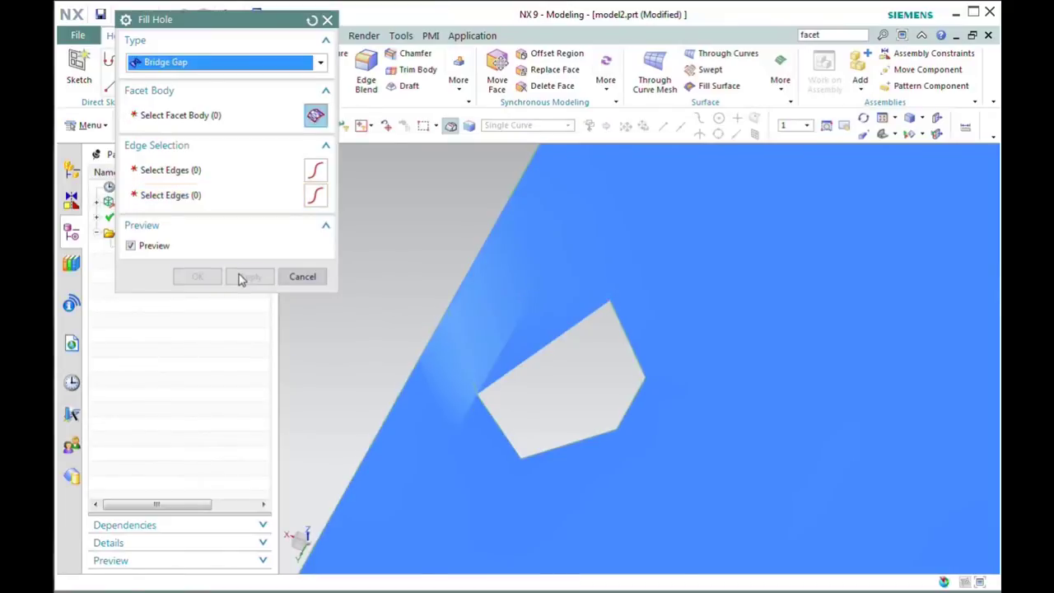
Step: Set the type back to Fill Hole and fill the enclosed notch hole on the disc
left_click(218, 62)
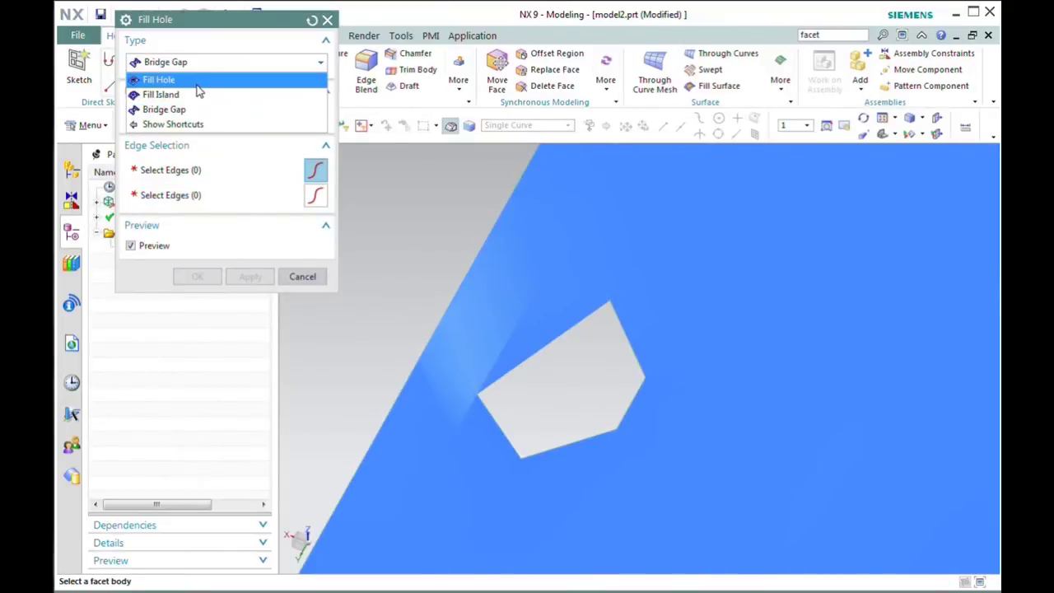
left_click(198, 78)
left_click(589, 302)
left_click(593, 309)
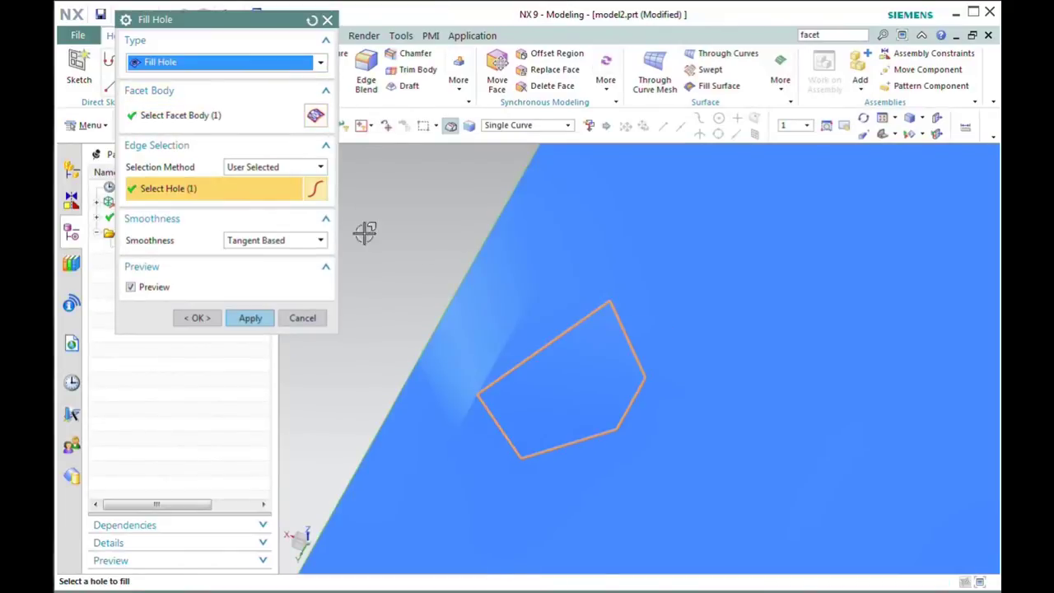
left_click(250, 318)
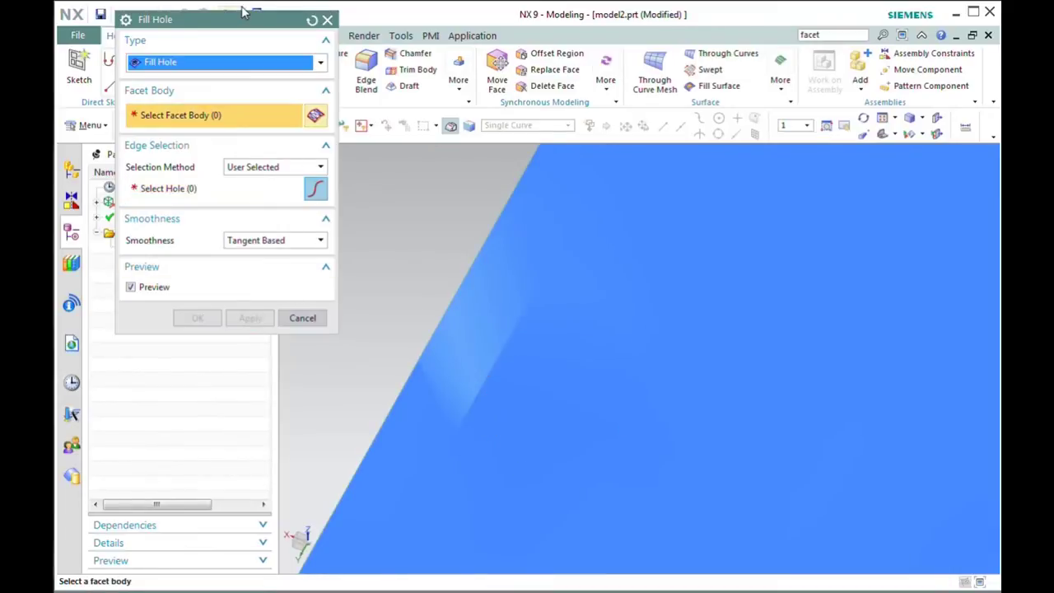
Step: Leave Fill Hole as the type and cancel to close the hole repair dialog
left_click(238, 63)
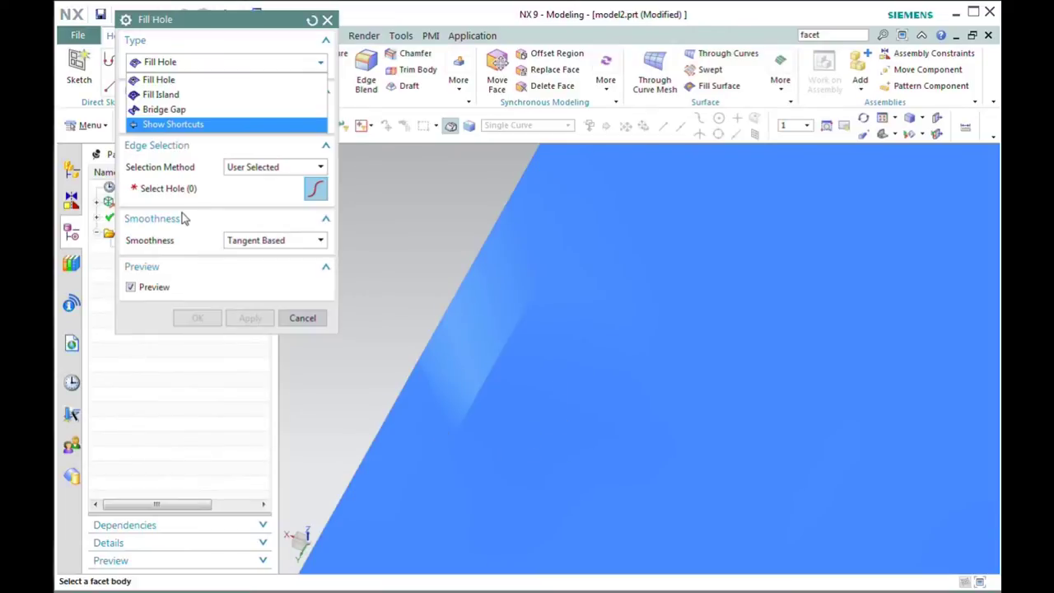
left_click(214, 191)
scroll(675, 321, "down", 2)
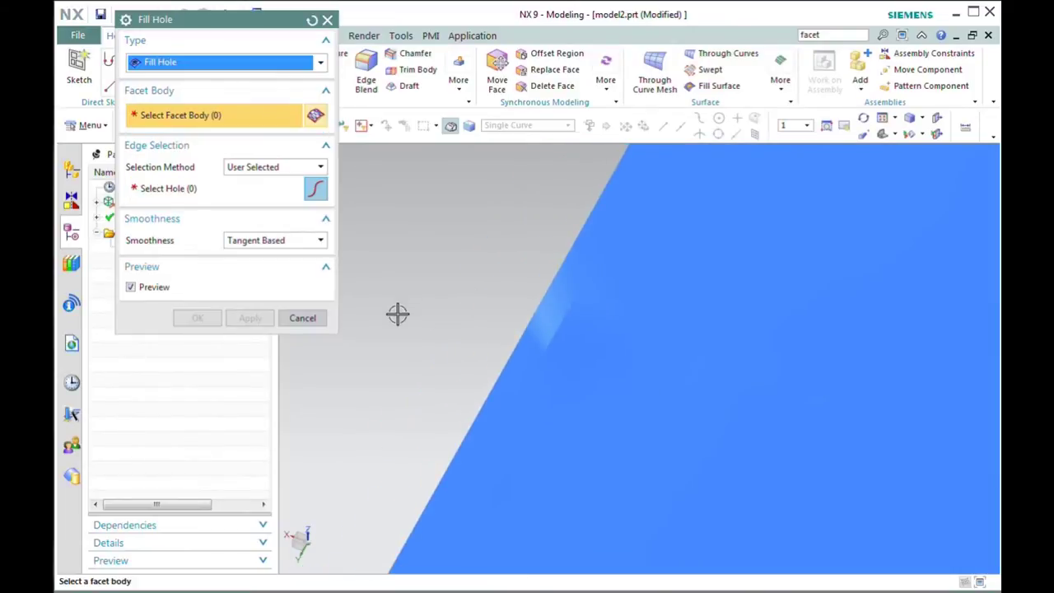
left_click(313, 321)
Step: Rotate the disc to inspect the repaired edge facets, then bring up the Edit submenu from Menu
scroll(459, 351, "down", 4)
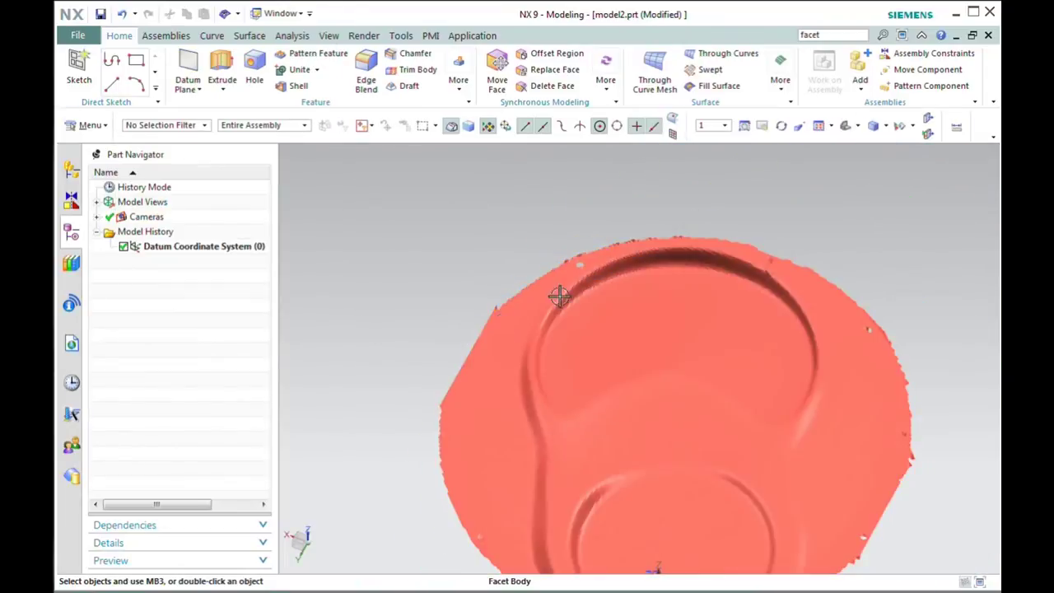
scroll(558, 297, "up", 3)
scroll(658, 313, "down", 3)
scroll(852, 261, "up", 4)
scroll(768, 243, "down", 1)
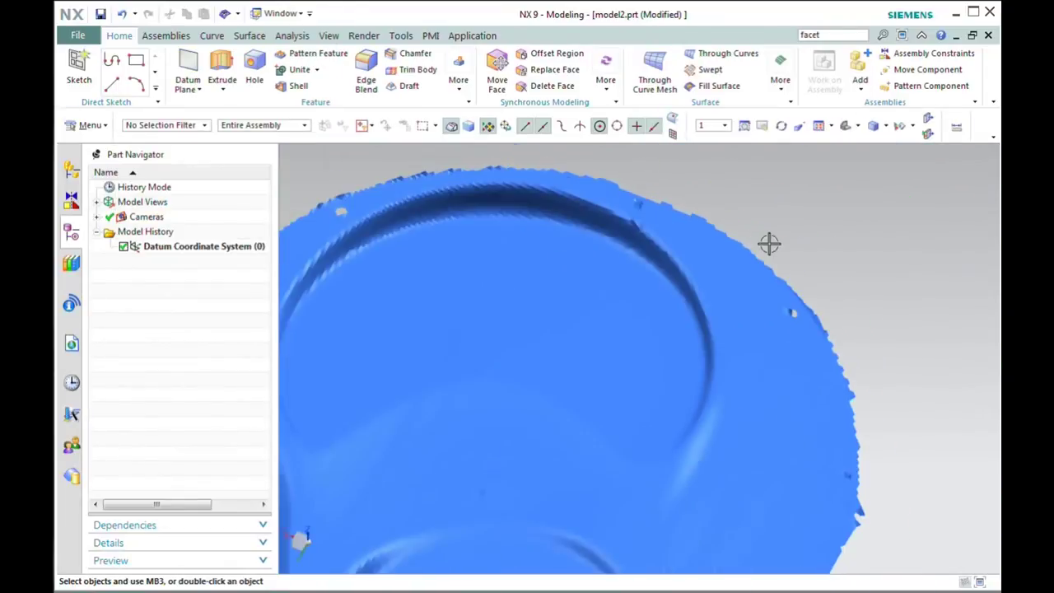
middle_click_drag(635, 176, 763, 184)
scroll(700, 206, "up", 5)
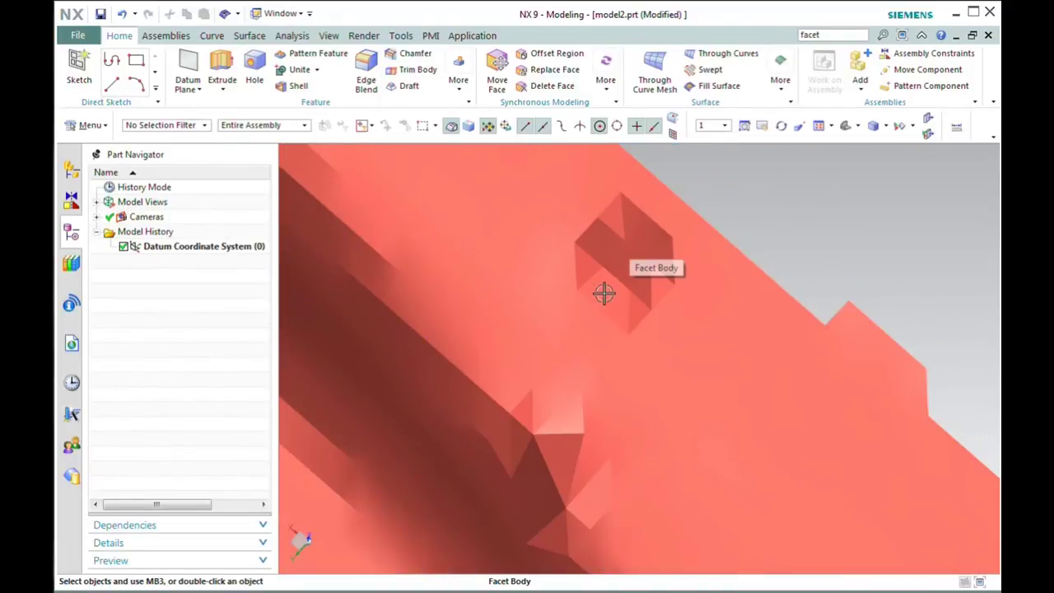
middle_click_drag(736, 242, 763, 155)
scroll(762, 155, "up", 2)
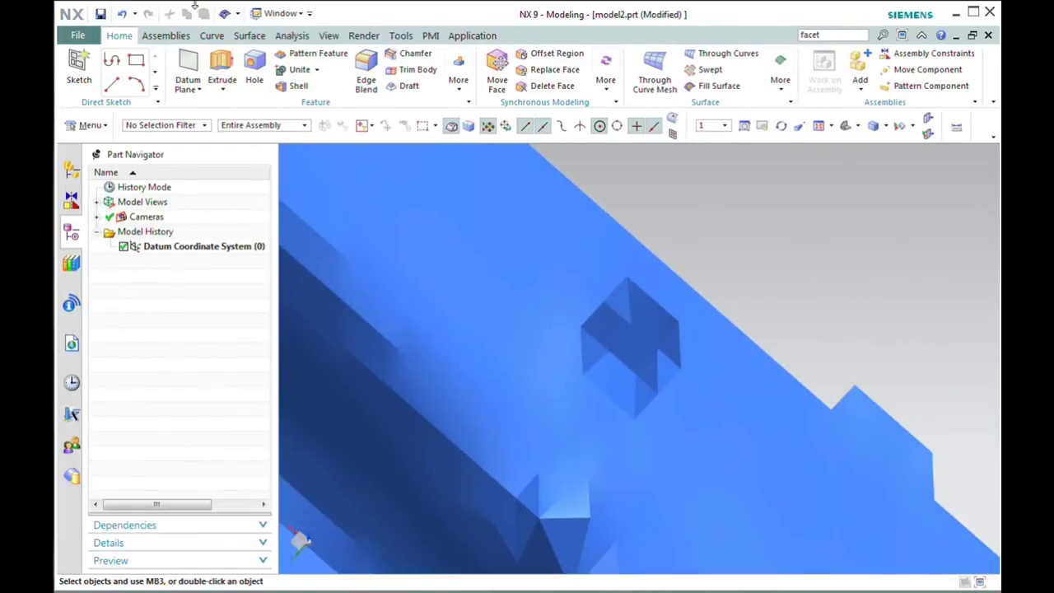
left_click(89, 125)
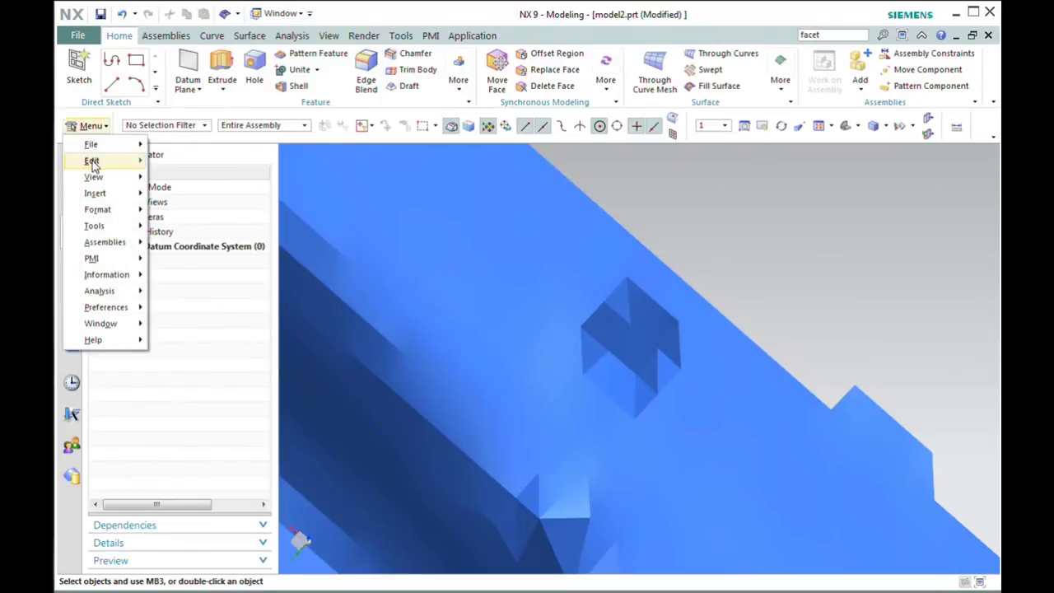
mouse_move(92, 160)
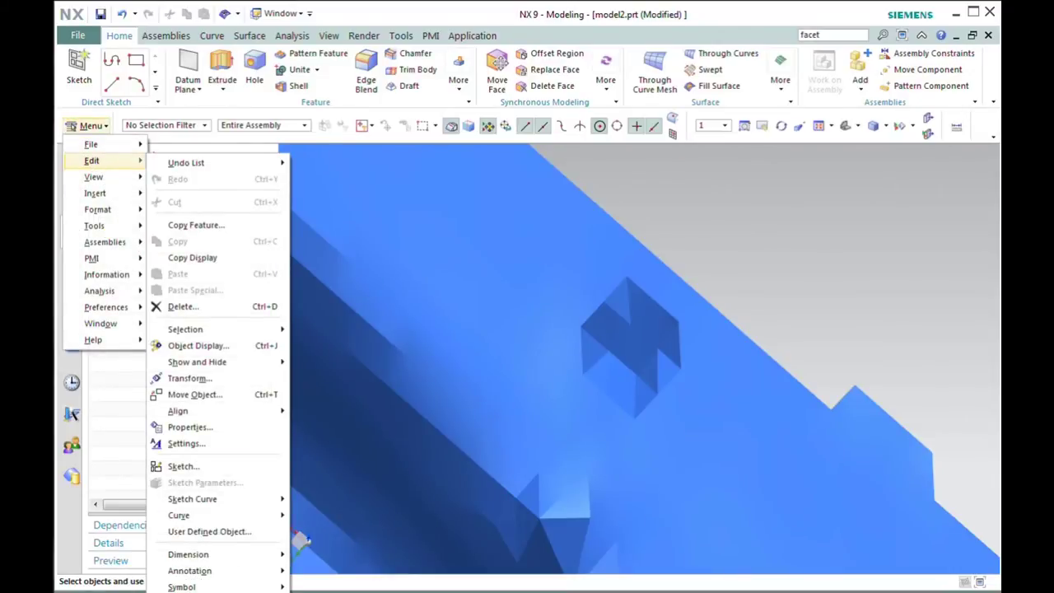
Step: Snip a drawn boundary region around the small square bump from the disc, removing boundary facets
left_click(349, 314)
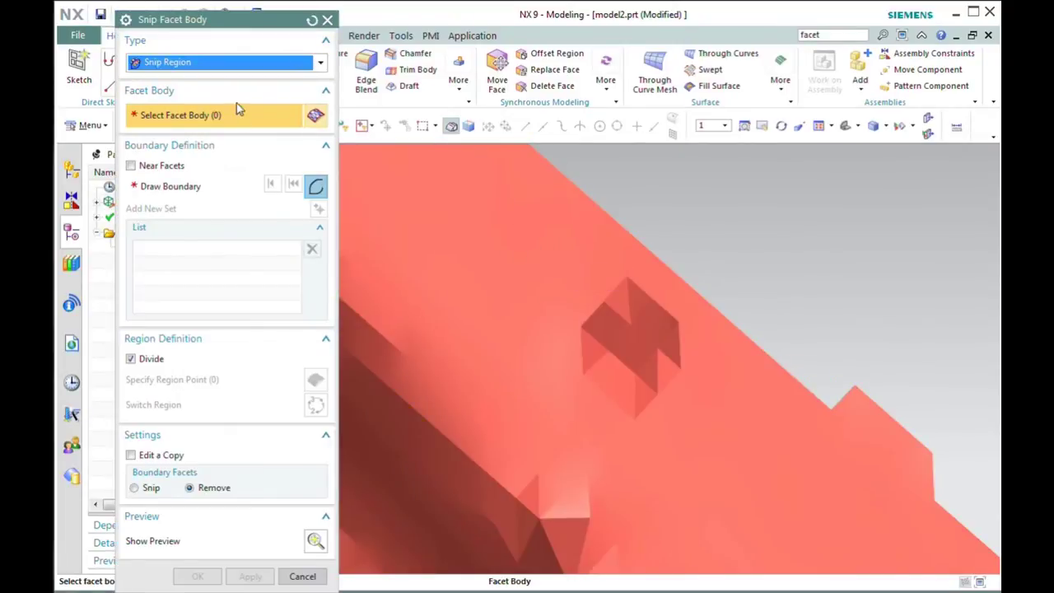
left_click(539, 253)
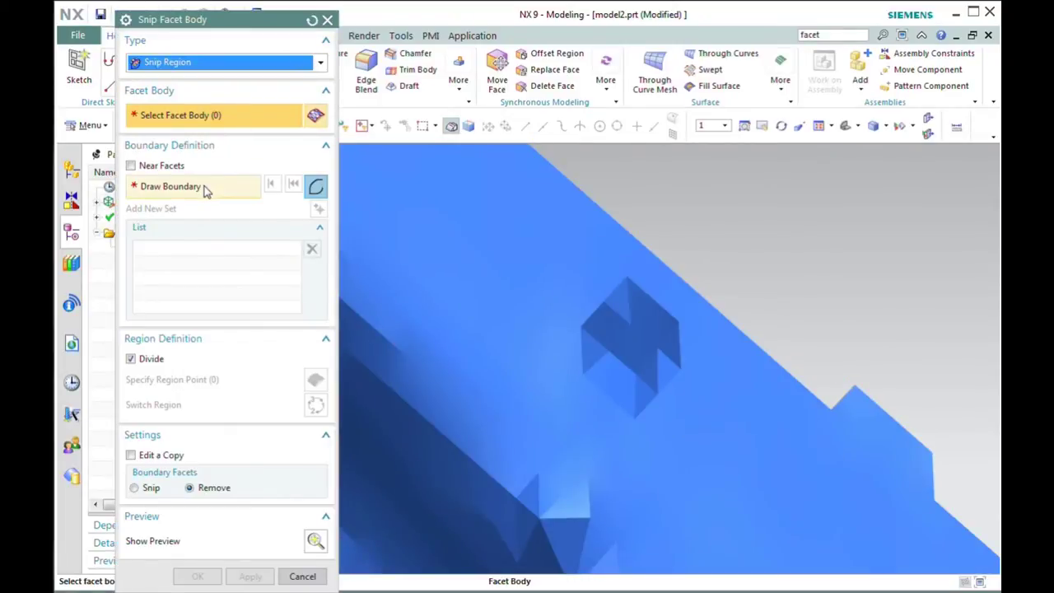
left_click(420, 245)
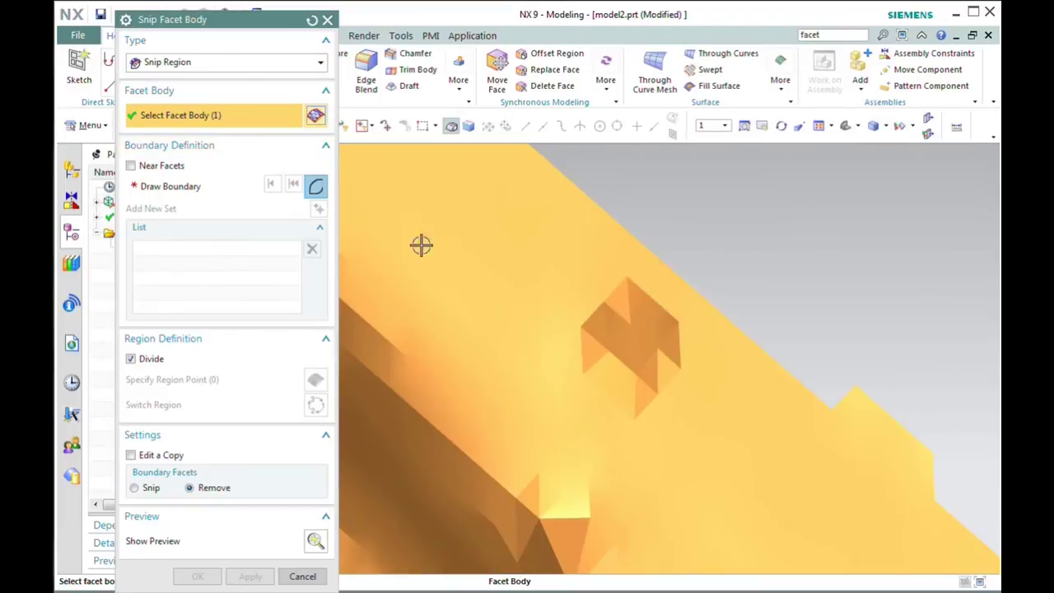
left_click(315, 186)
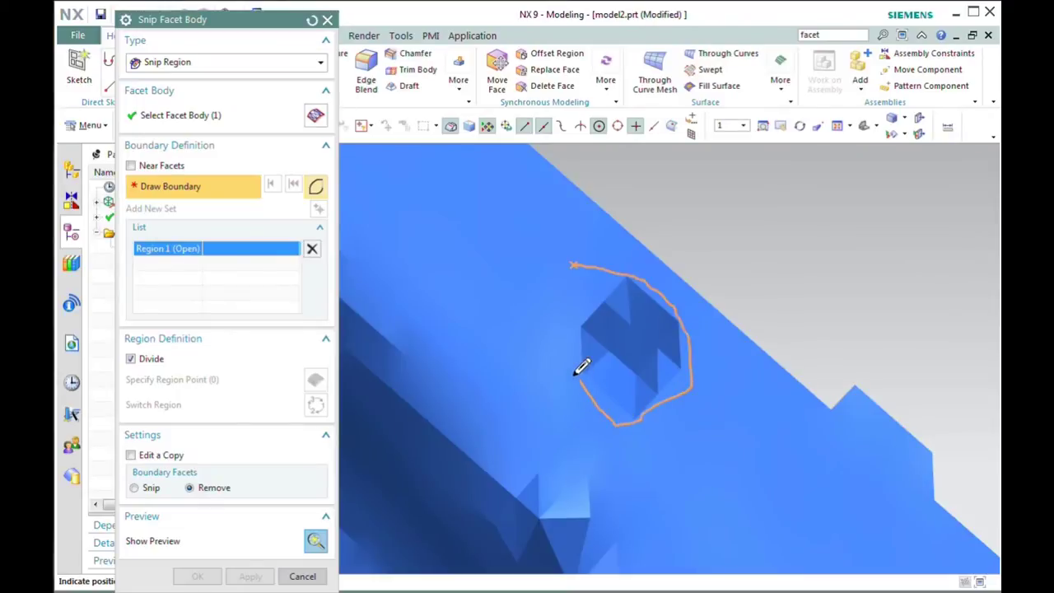
left_click_drag(576, 370, 577, 257)
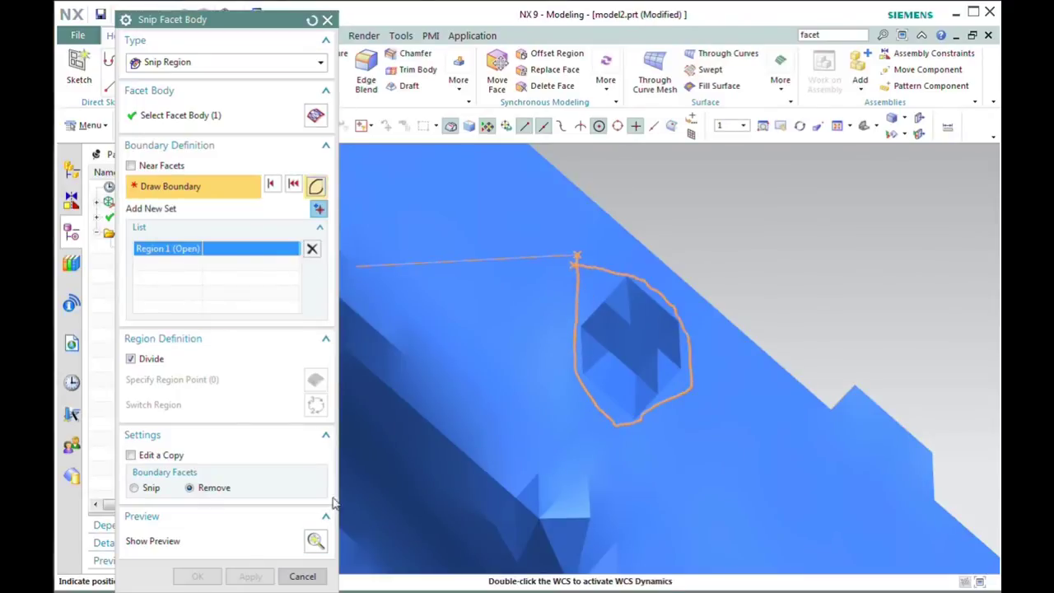
left_click(318, 545)
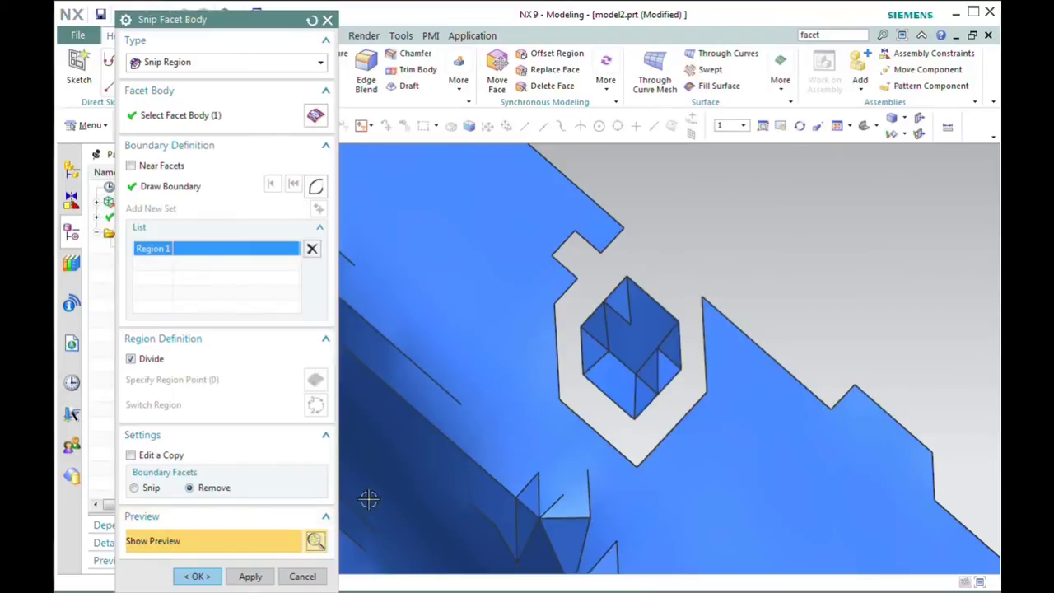
left_click(203, 578)
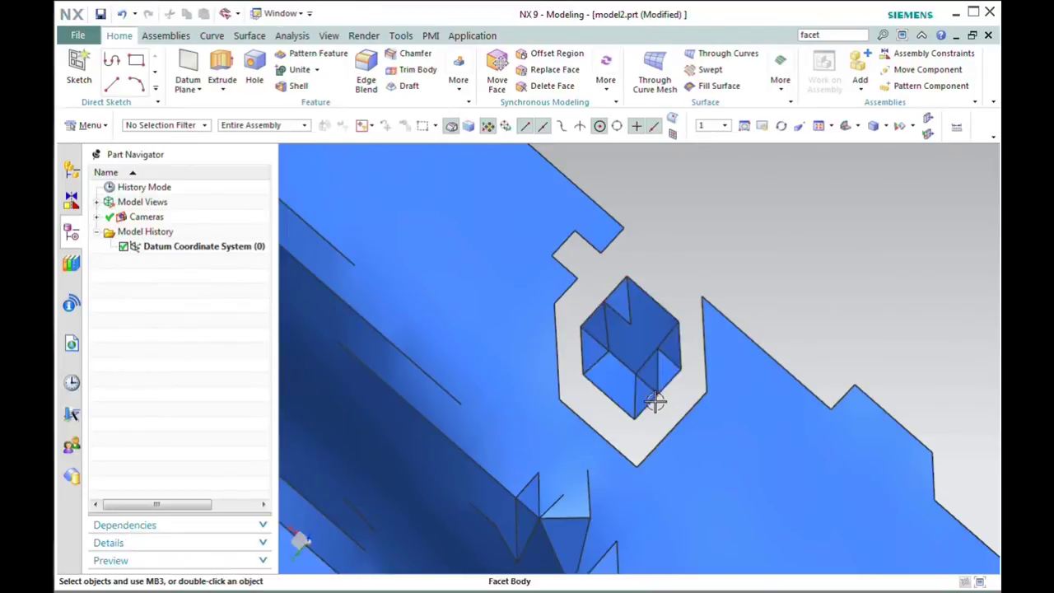
Step: Delete the snipped square bump from the disc and start Facet Modeling > Fill Hole
left_click(628, 362)
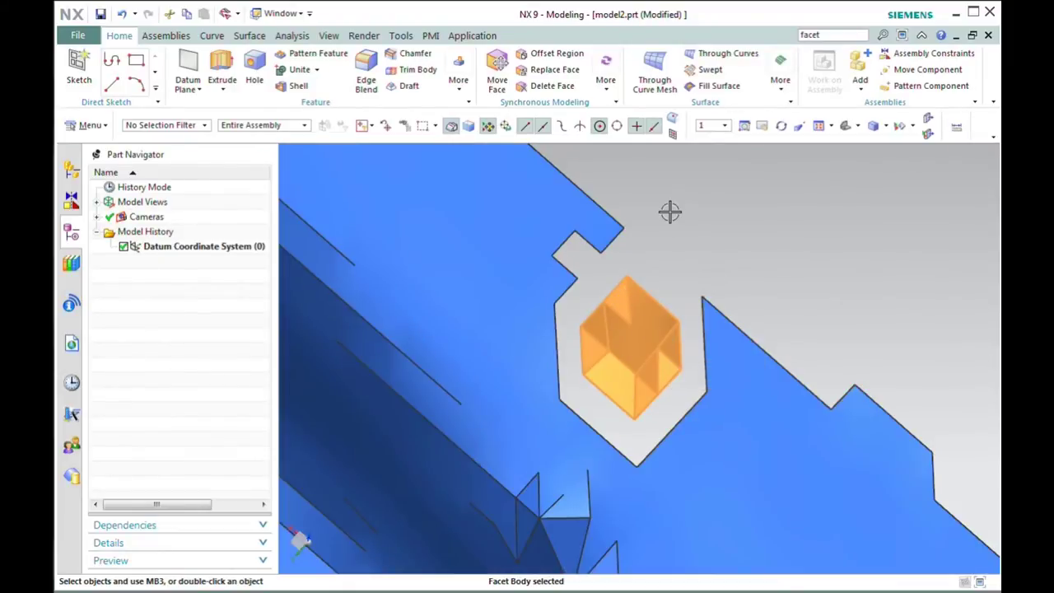
key("Delete")
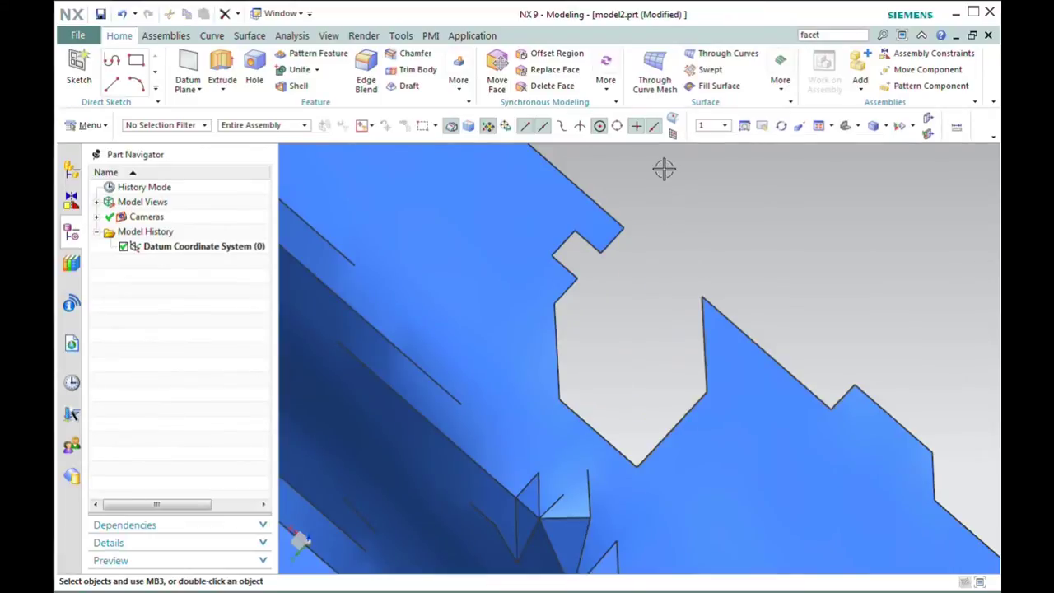
left_click(93, 125)
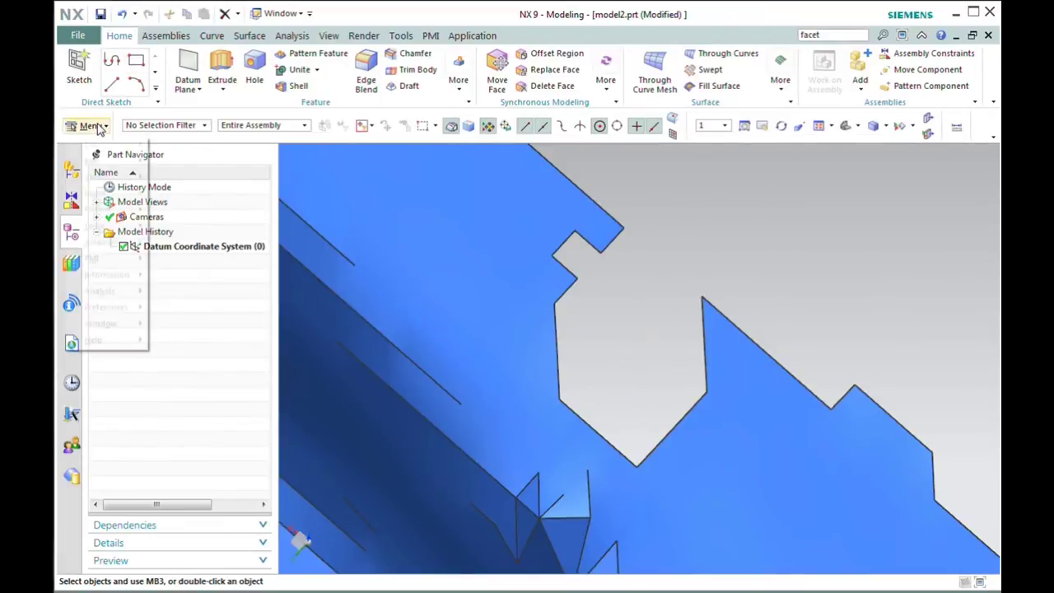
mouse_move(110, 163)
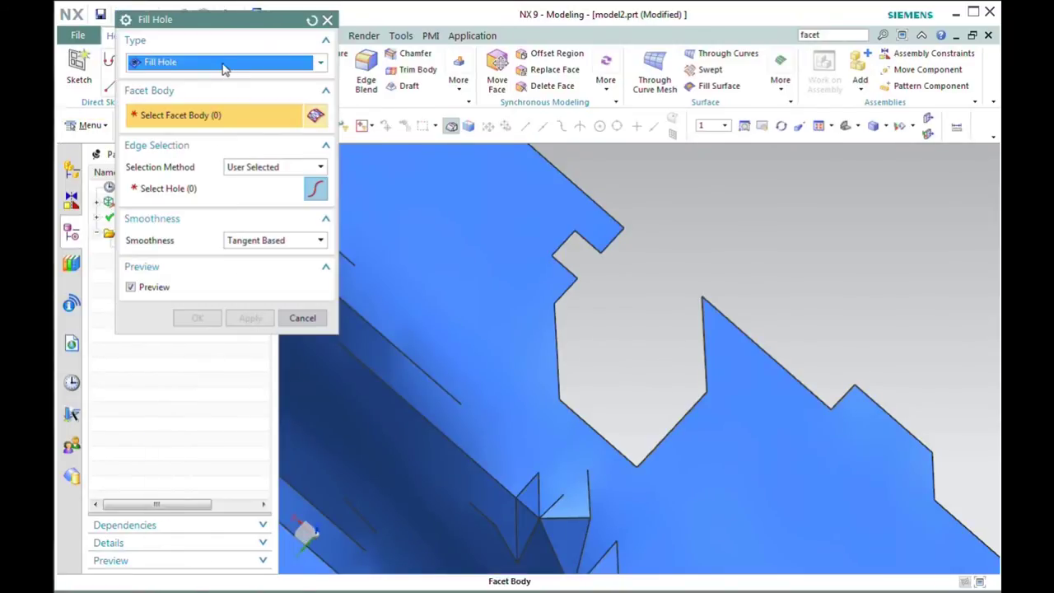
Step: Bridge the narrow gap between the two picked edges using the Bridge Gap type
left_click(224, 64)
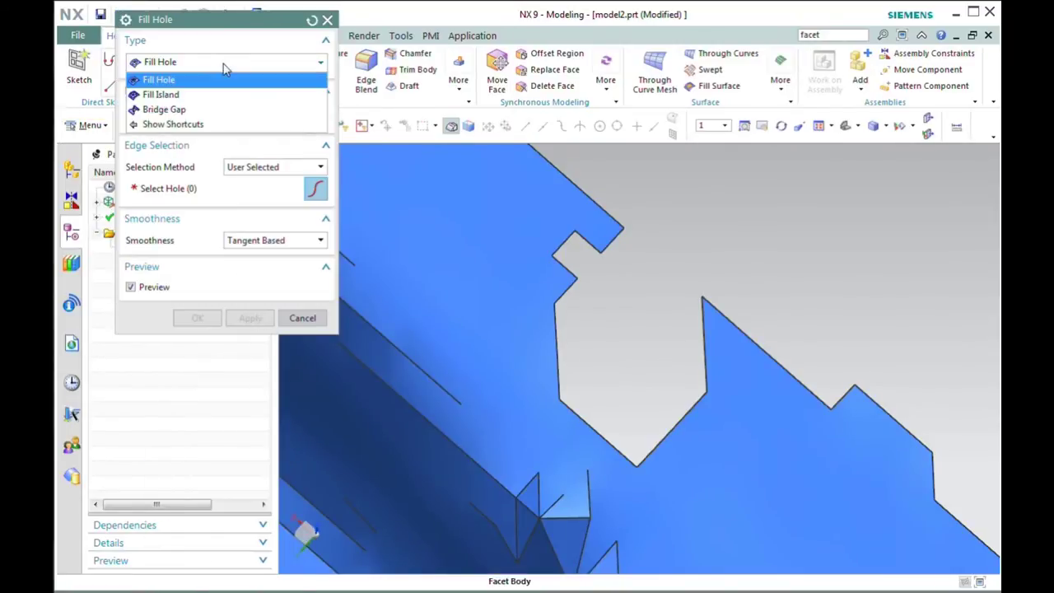
left_click(168, 109)
left_click(622, 237)
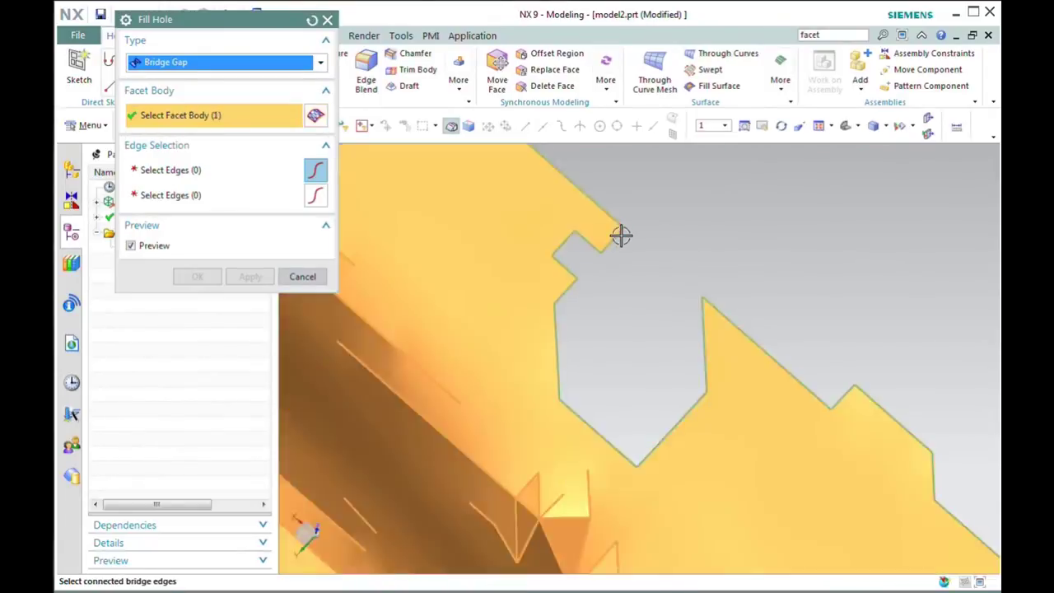
left_click(622, 236)
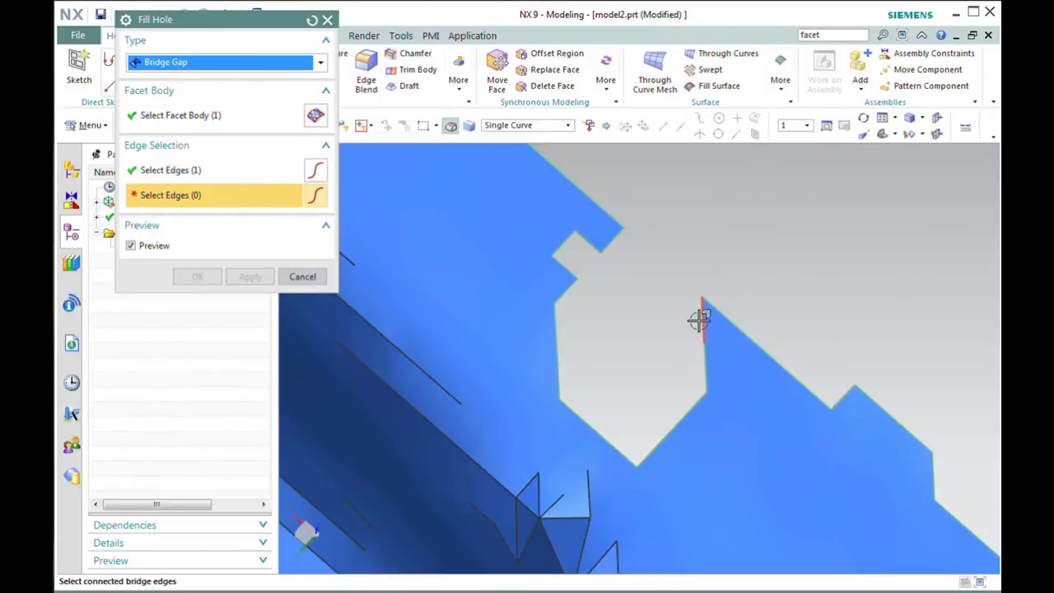
left_click(700, 318)
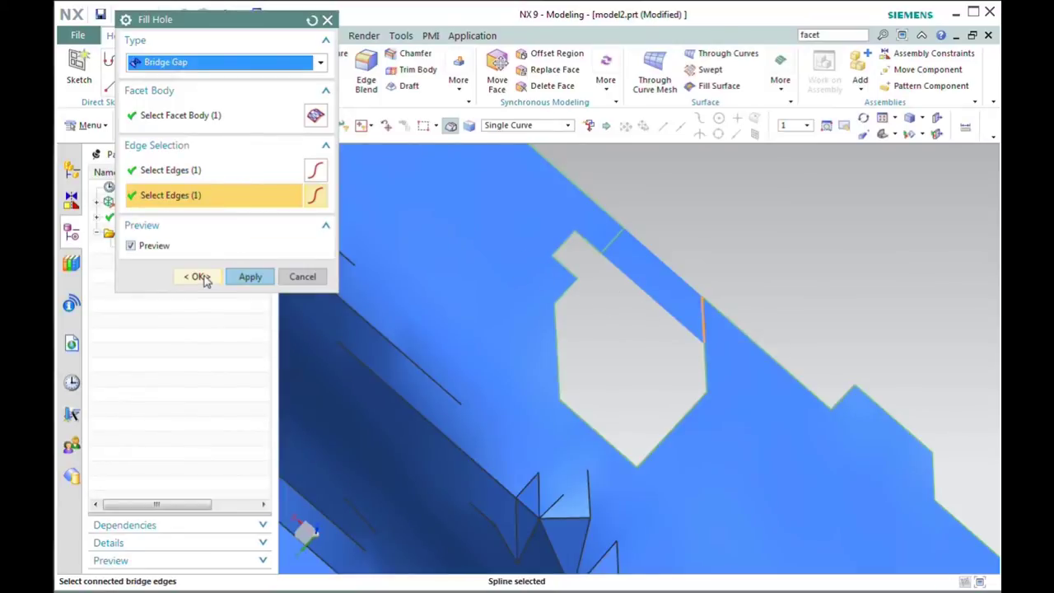
left_click(250, 276)
Step: Patch the hole left by the bump using the Fill Hole type, then inspect the surface
left_click(233, 66)
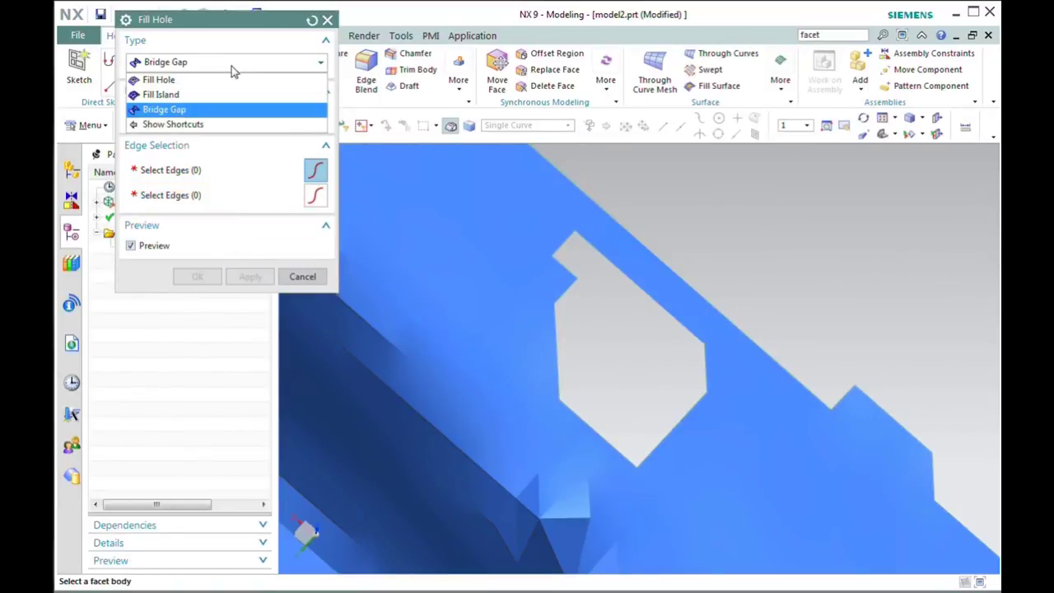
left_click(189, 80)
left_click(607, 255)
left_click(607, 257)
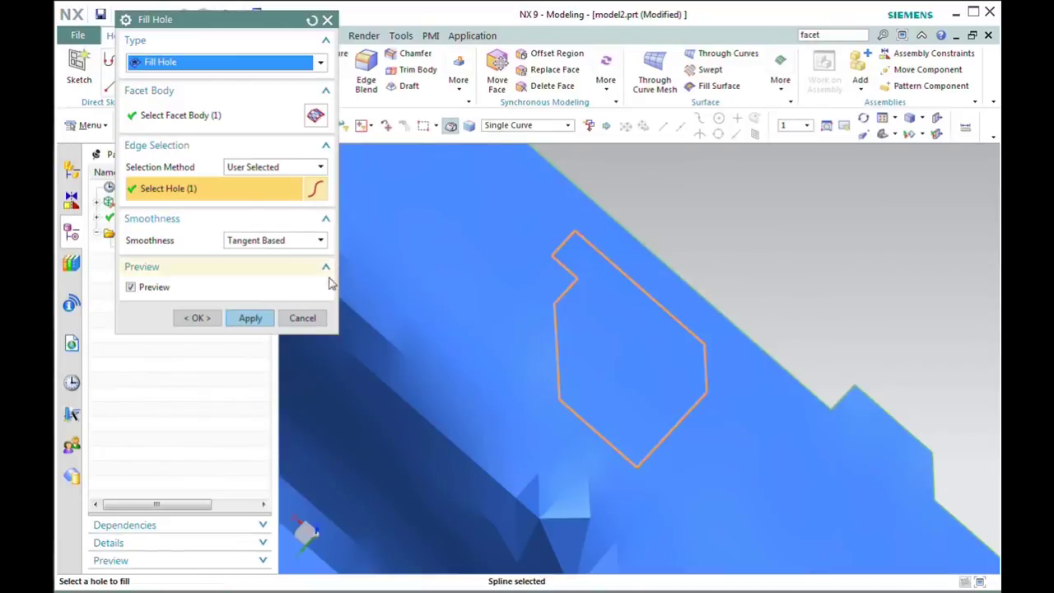
left_click(250, 317)
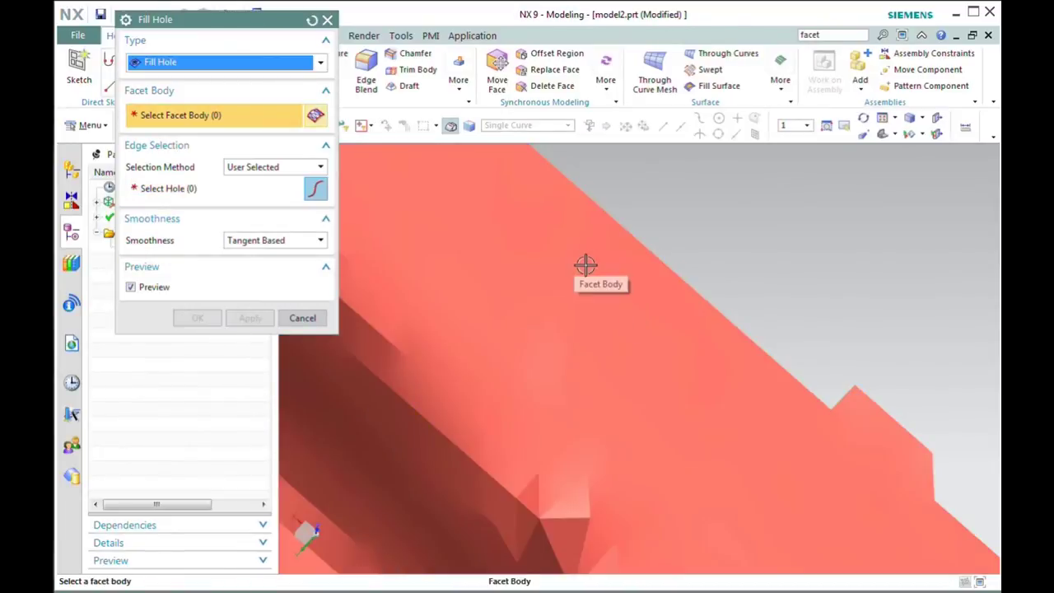
middle_click_drag(640, 388, 750, 236)
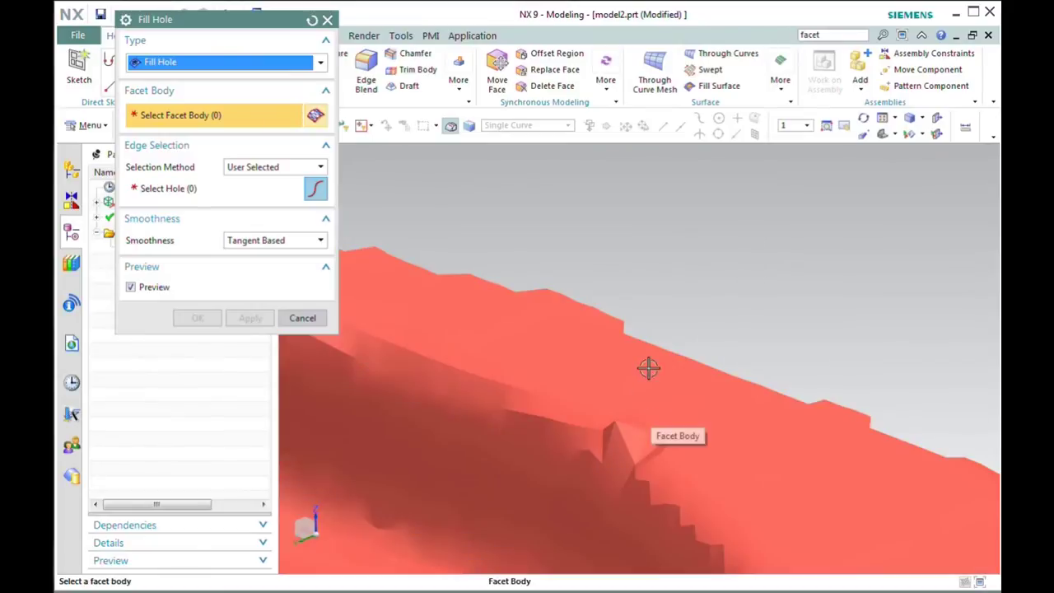
scroll(648, 347, "down", 3)
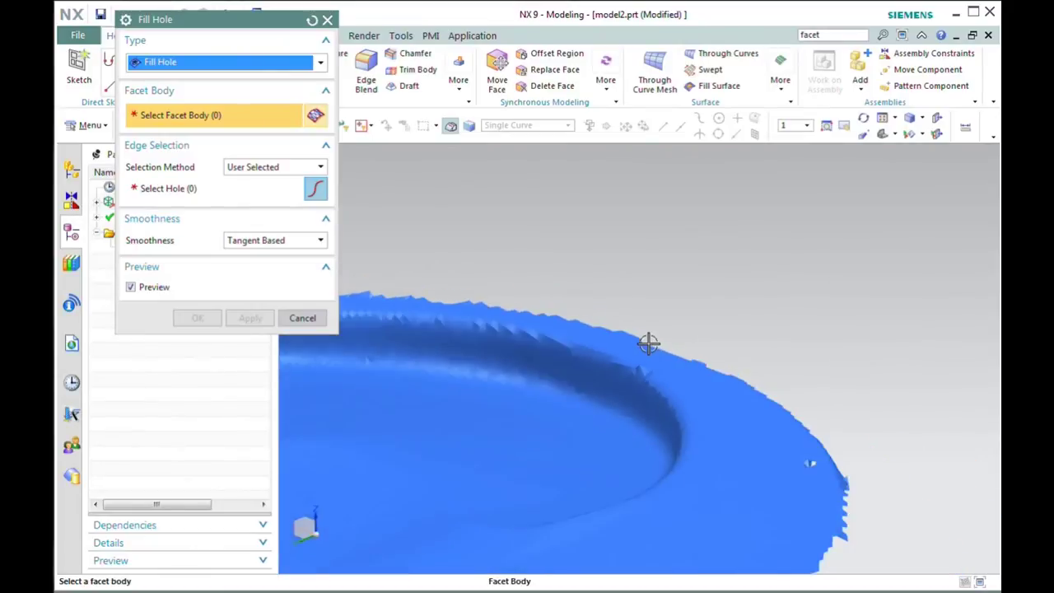
scroll(860, 368, "down", 2)
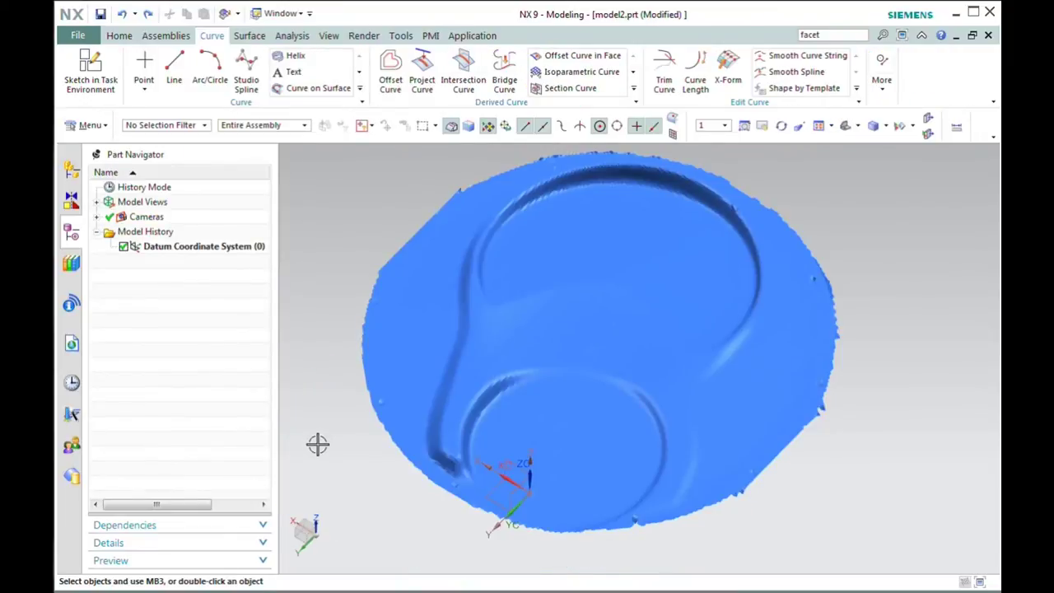
Step: Zoom in on the remaining tiny protrusion and start Smooth Facet Body from Facet Modeling
scroll(341, 406, "up", 5)
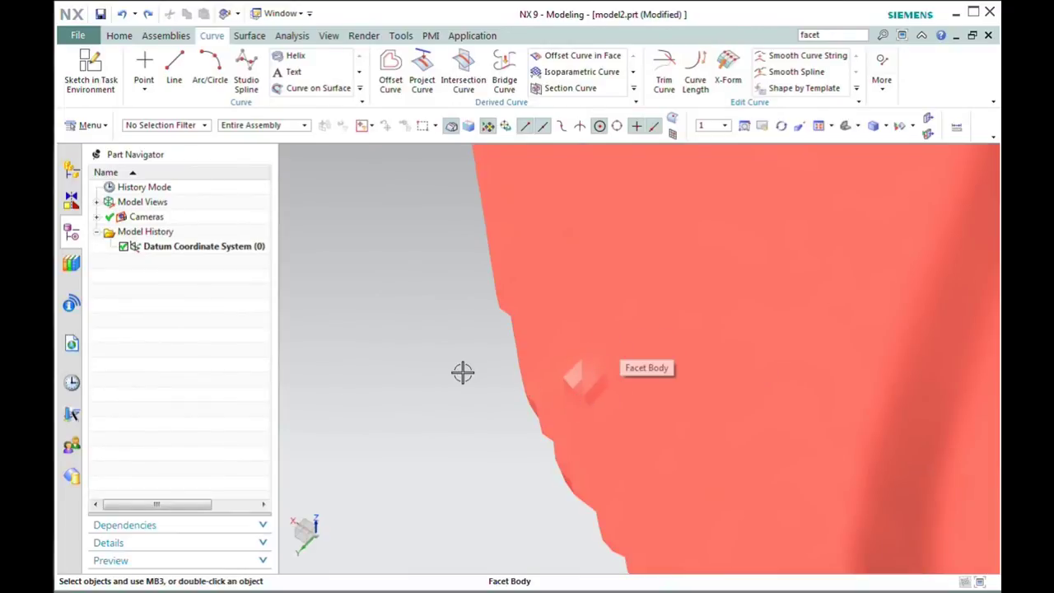
scroll(463, 372, "up", 3)
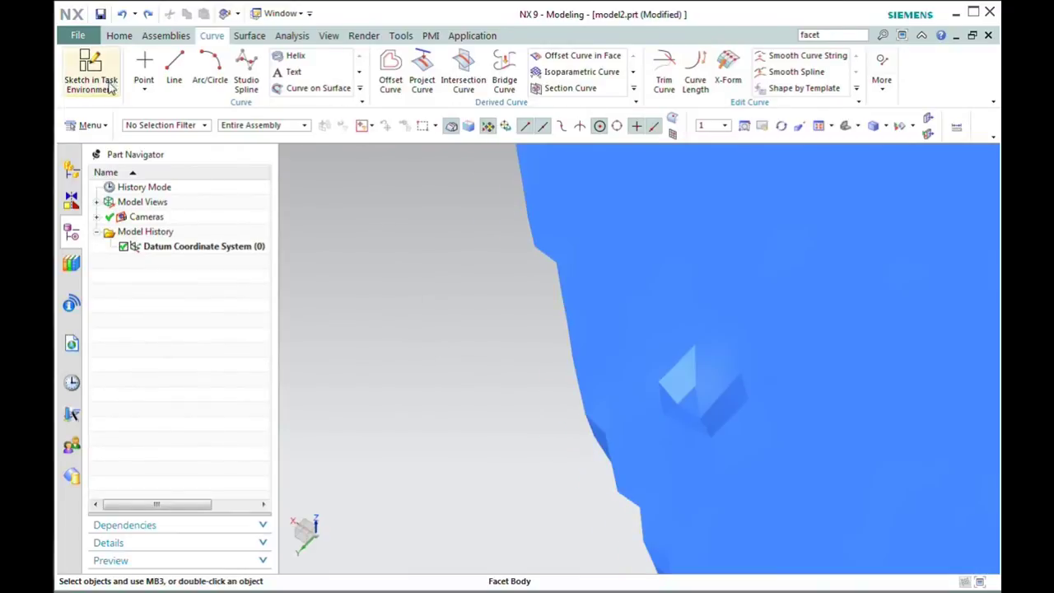
left_click(92, 125)
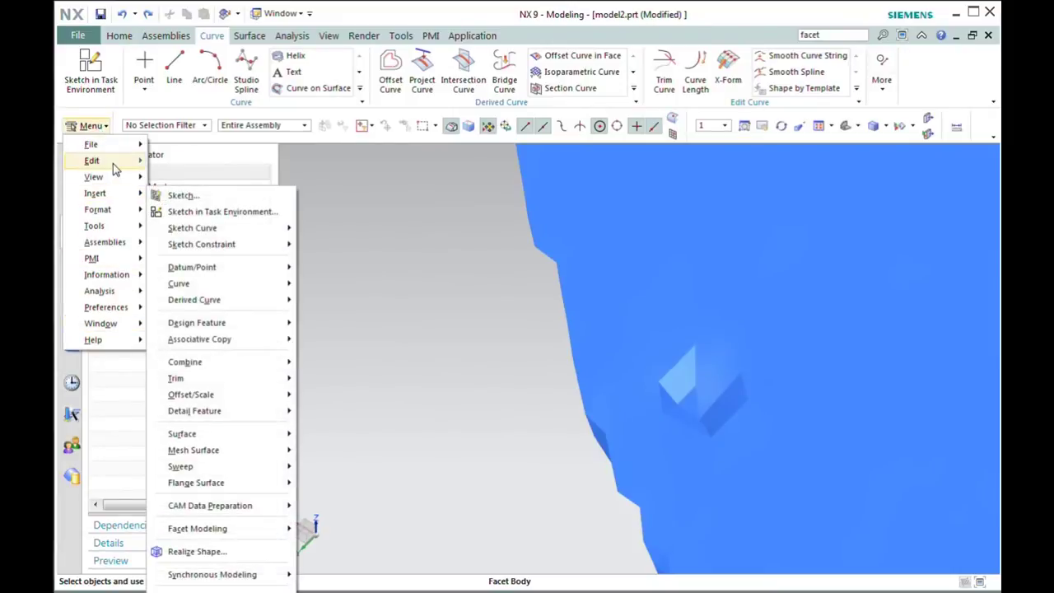
mouse_move(114, 163)
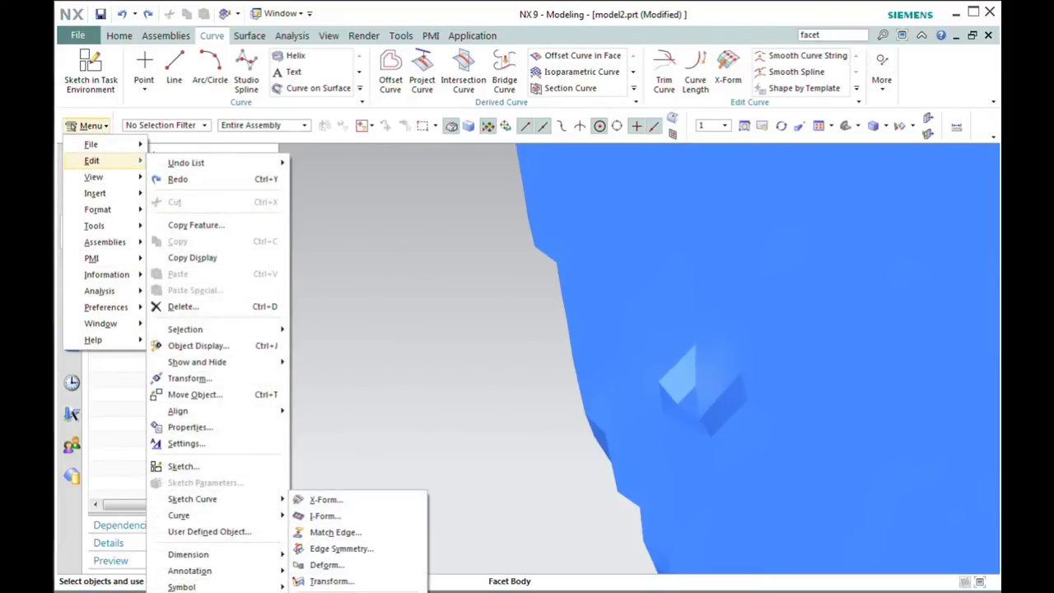
left_click(214, 586)
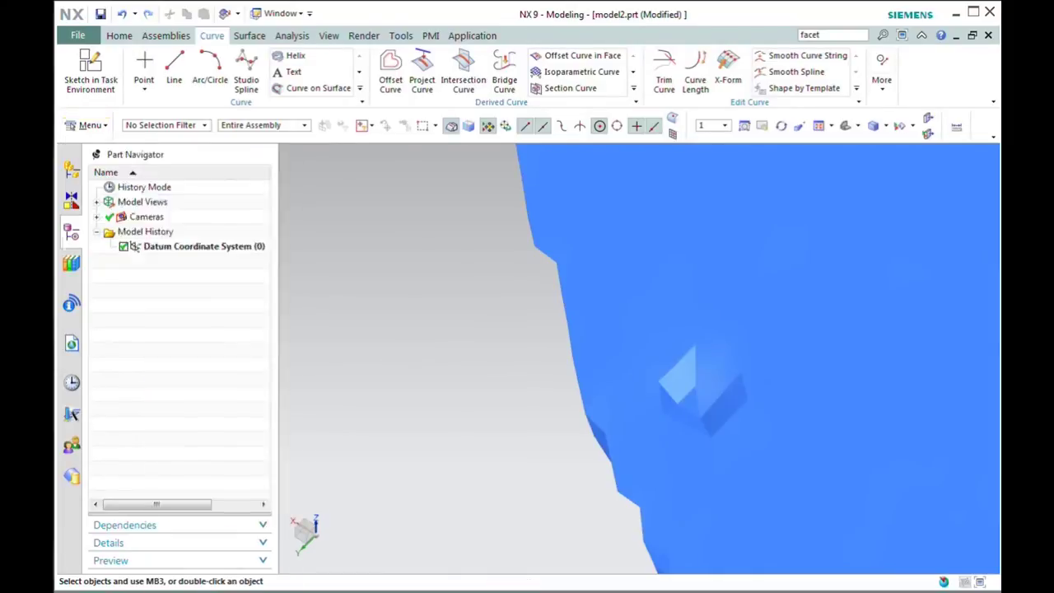
Step: Flatten the tiny square spike at smoothing factor 1 within a boundary drawn around it
left_click(587, 200)
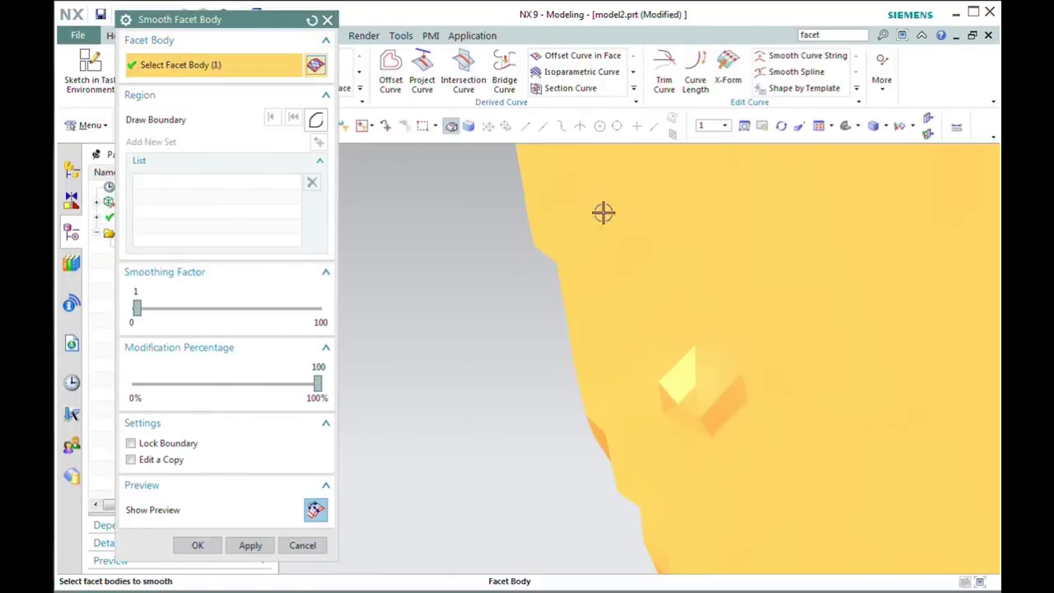
left_click(311, 120)
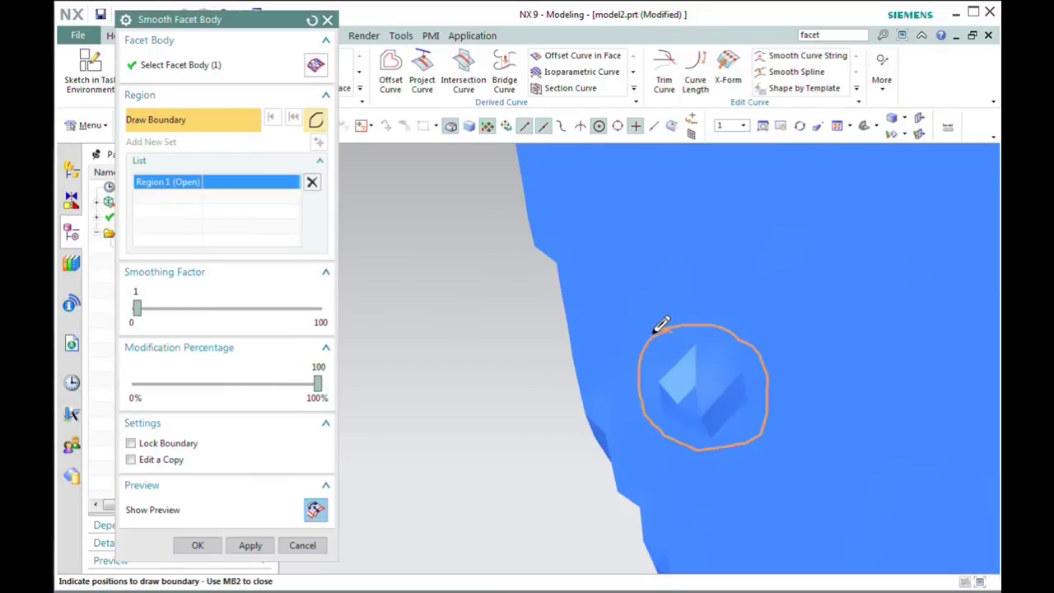
left_click(657, 329)
middle_click(692, 282)
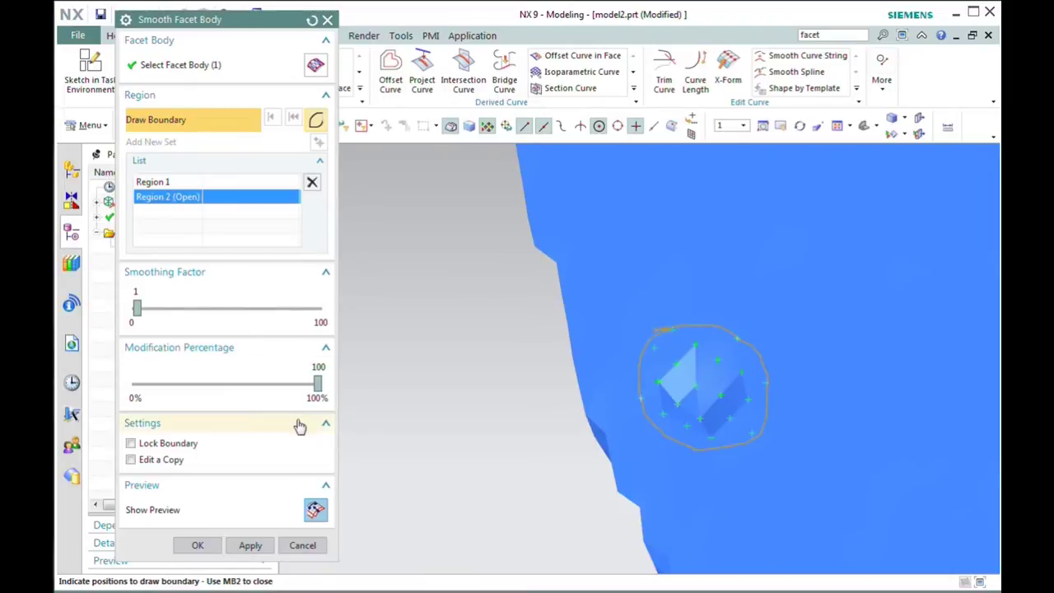
left_click(315, 510)
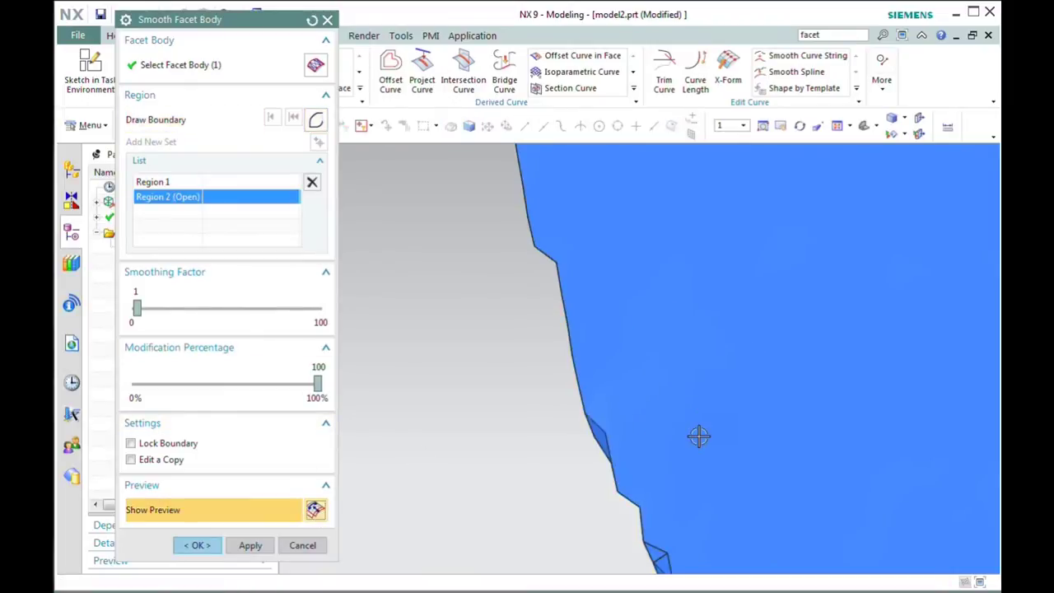
left_click(199, 545)
scroll(542, 422, "down", 5)
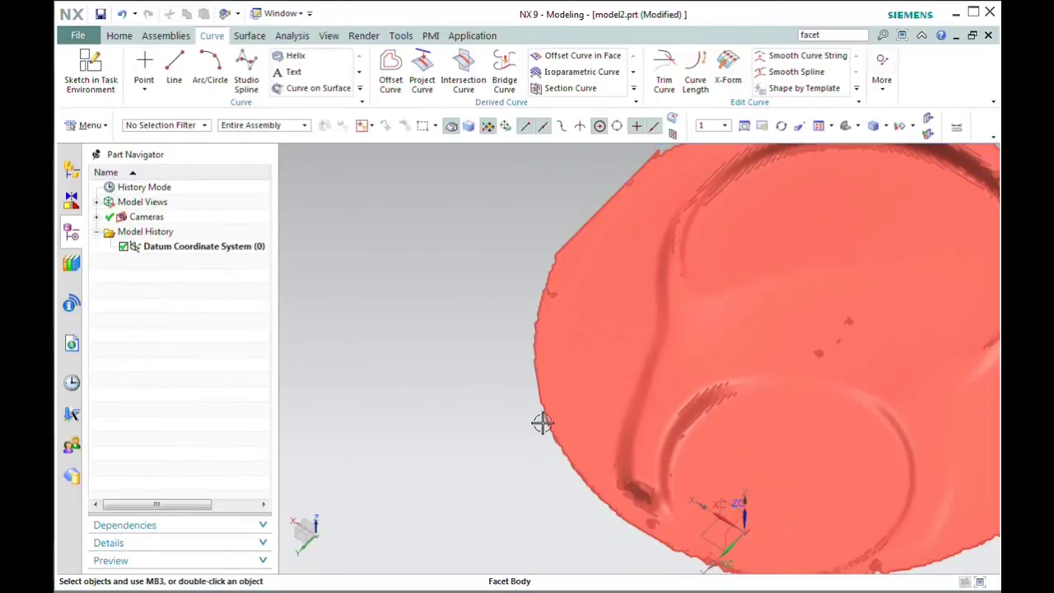
Step: Run a second factor-1 Smooth Facet Body pass over the entire scanned disc
left_click(90, 125)
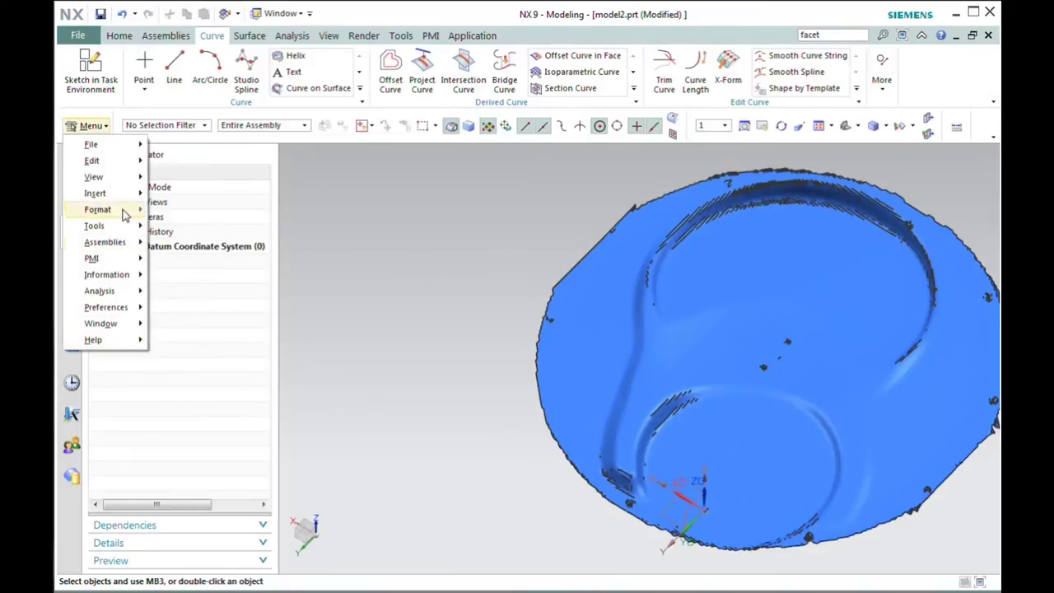
mouse_move(118, 162)
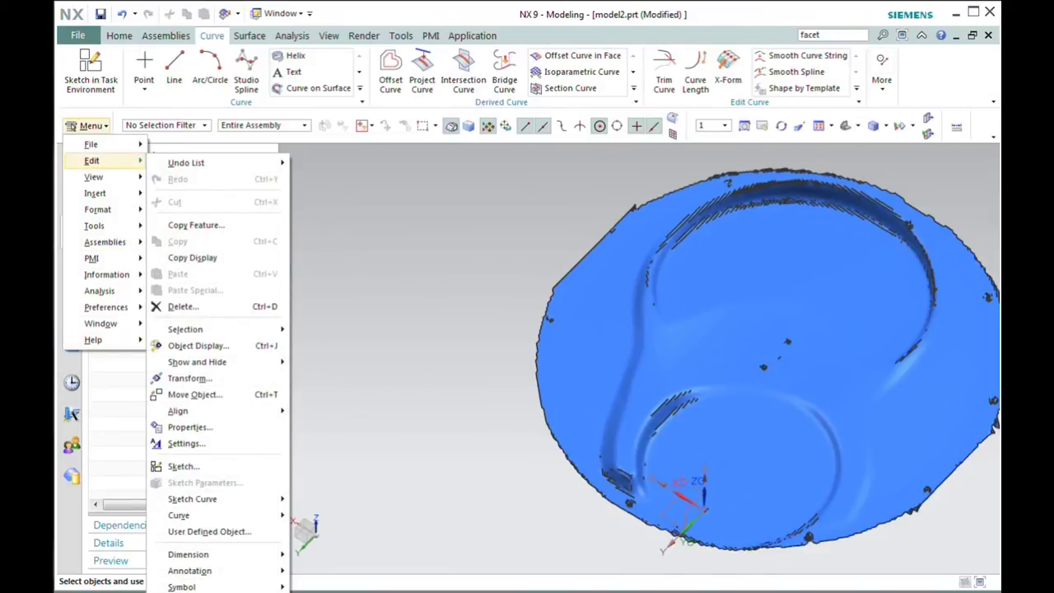
left_click(266, 142)
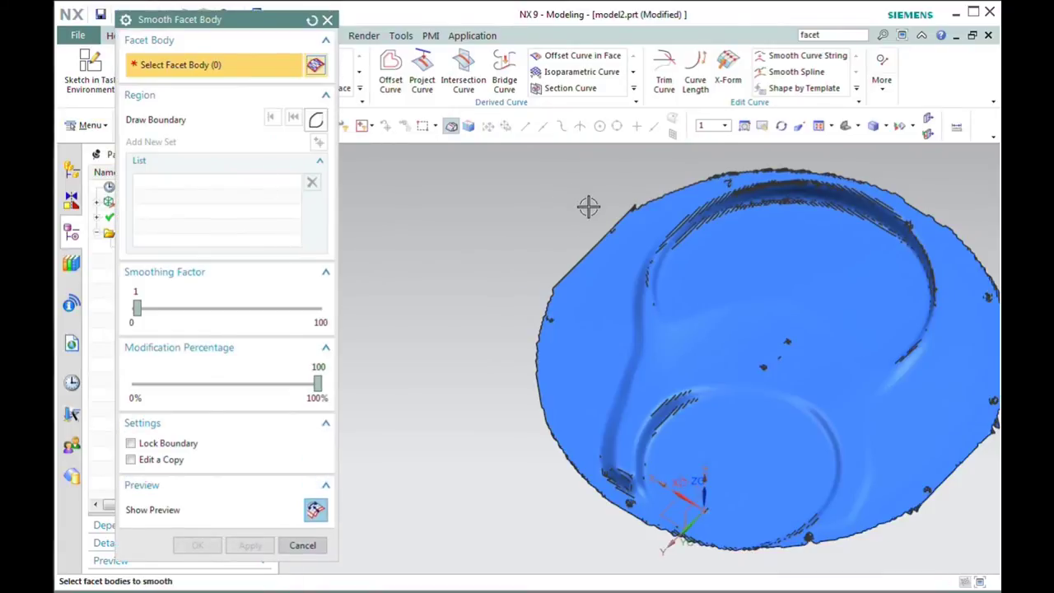
left_click(634, 226)
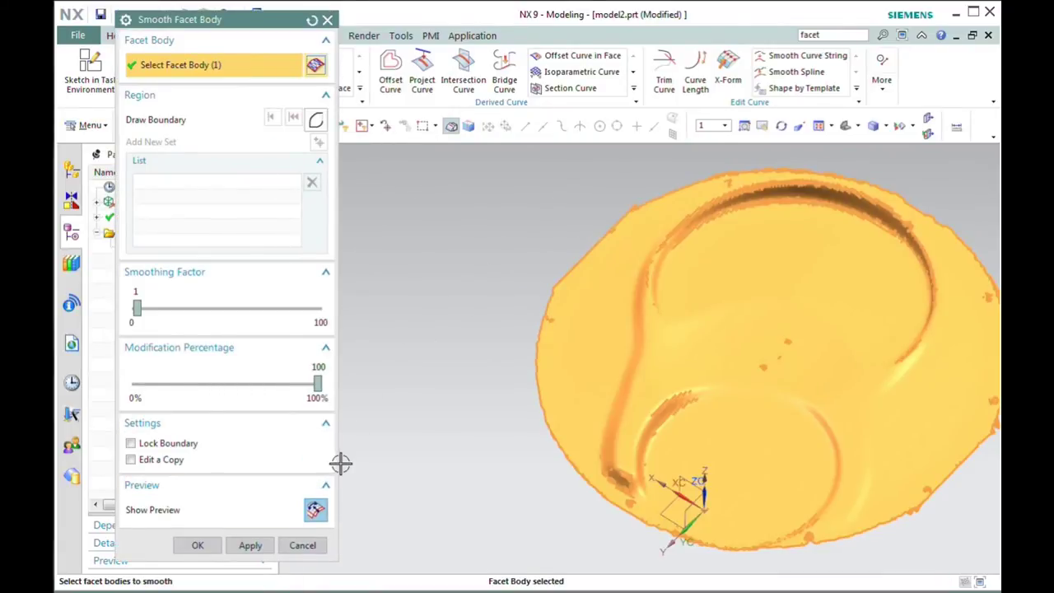
left_click(317, 509)
scroll(884, 217, "up", 5)
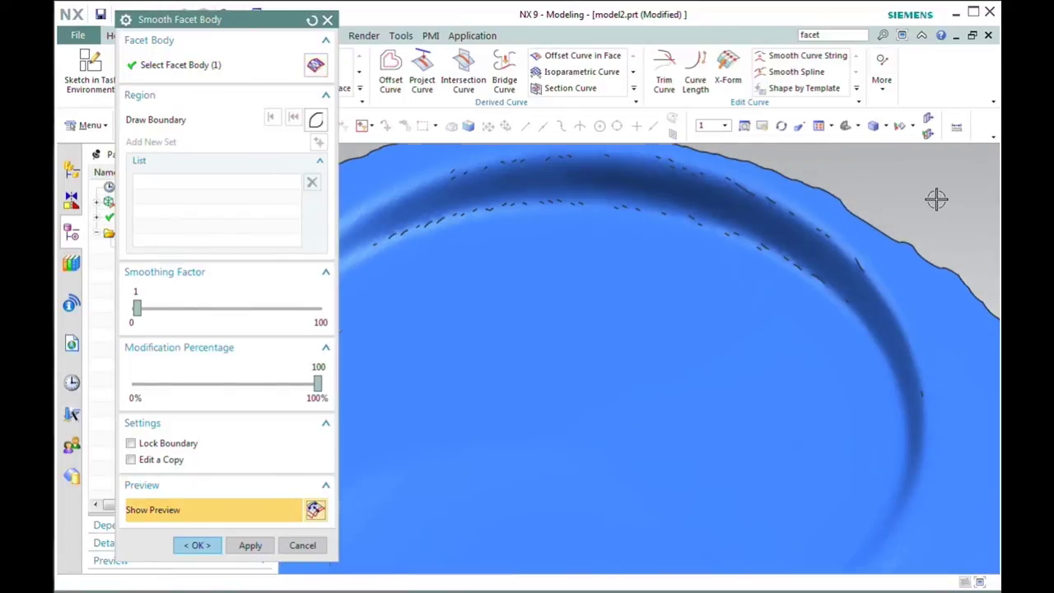
scroll(752, 253, "down", 3)
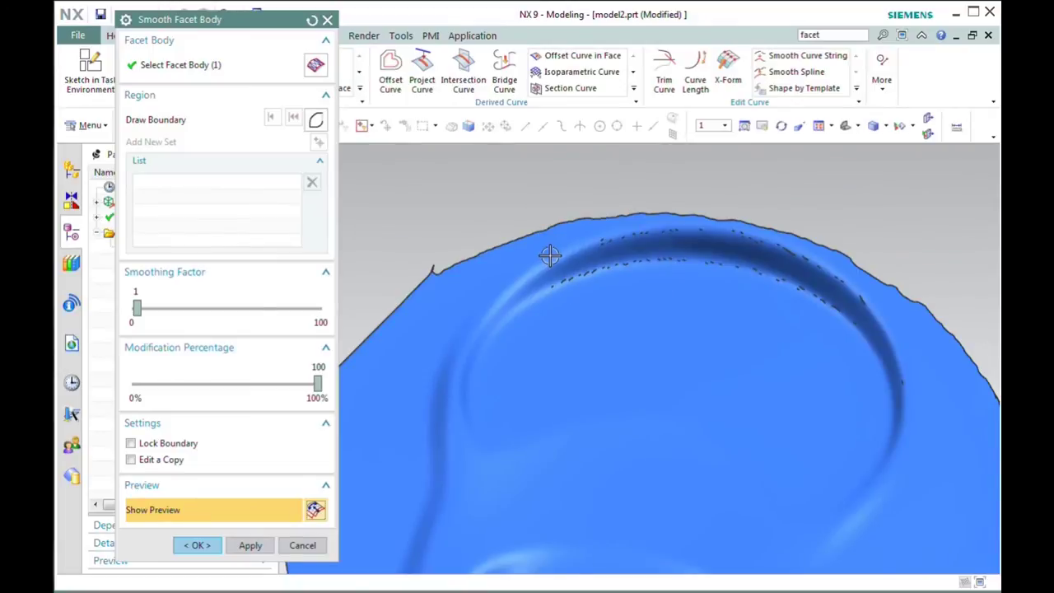
scroll(550, 255, "up", 2)
scroll(604, 255, "down", 4)
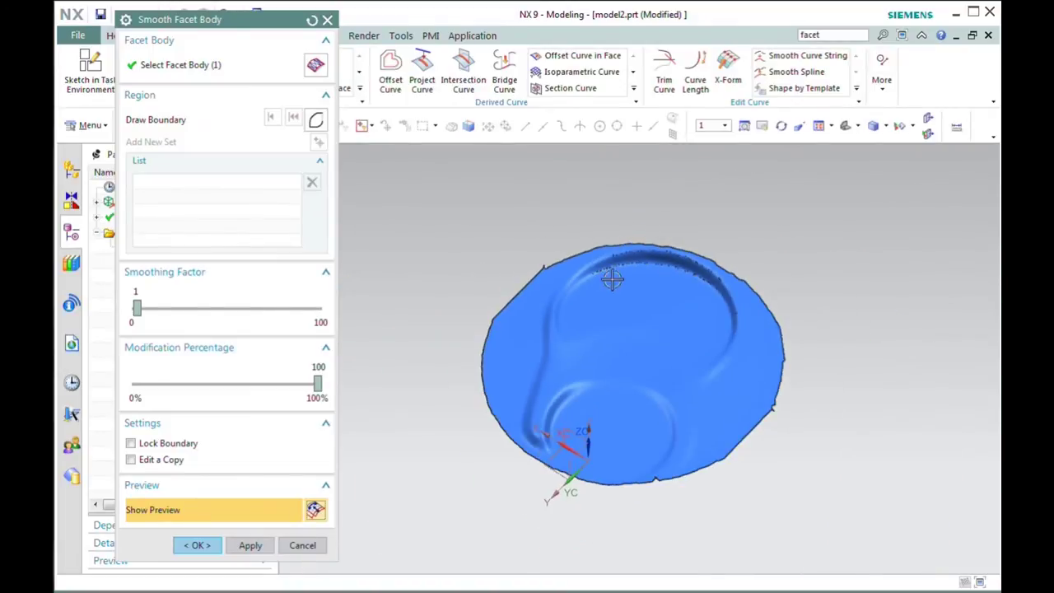
left_click(197, 545)
middle_click_drag(360, 395, 421, 371)
scroll(514, 399, "up", 2)
scroll(514, 398, "down", 1)
scroll(734, 461, "up", 2)
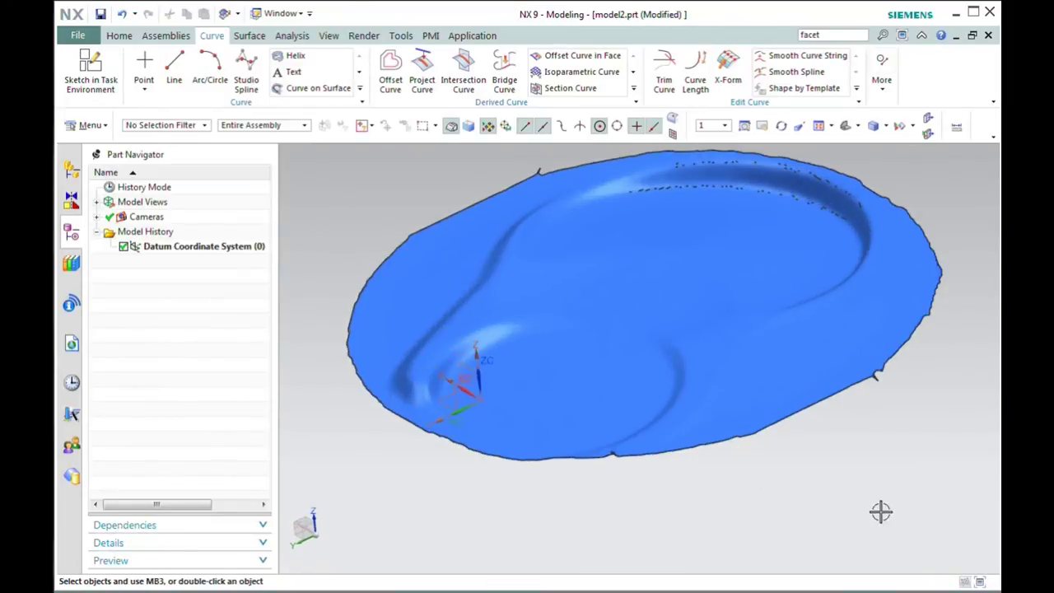
mouse_move(824, 450)
middle_mouse_down()
mouse_move(828, 476)
mouse_move(833, 455)
middle_mouse_up()
scroll(832, 455, "down", 2)
scroll(820, 228, "up", 1)
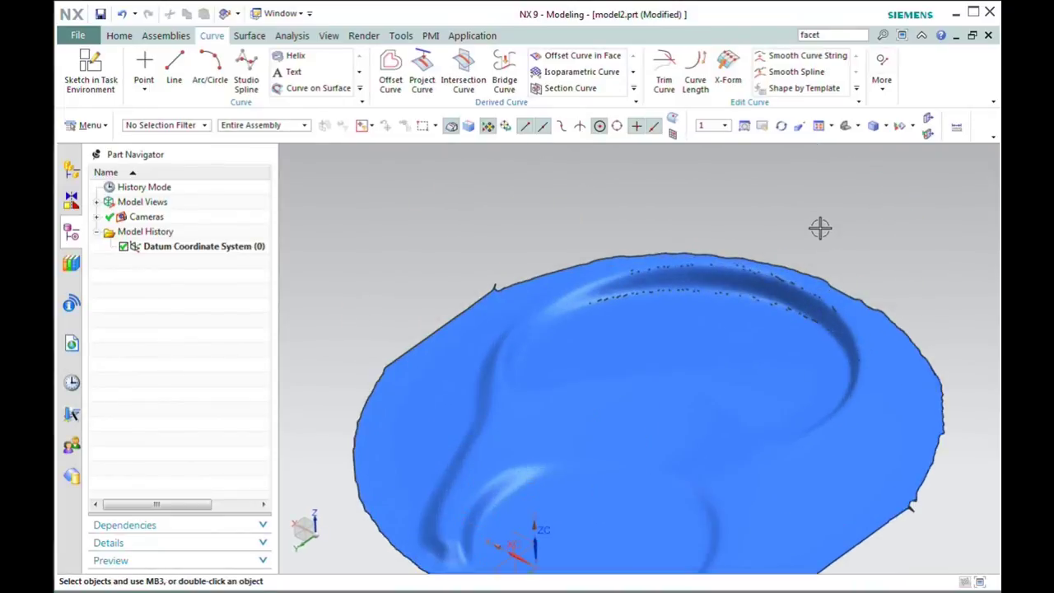
scroll(741, 201, "down", 1)
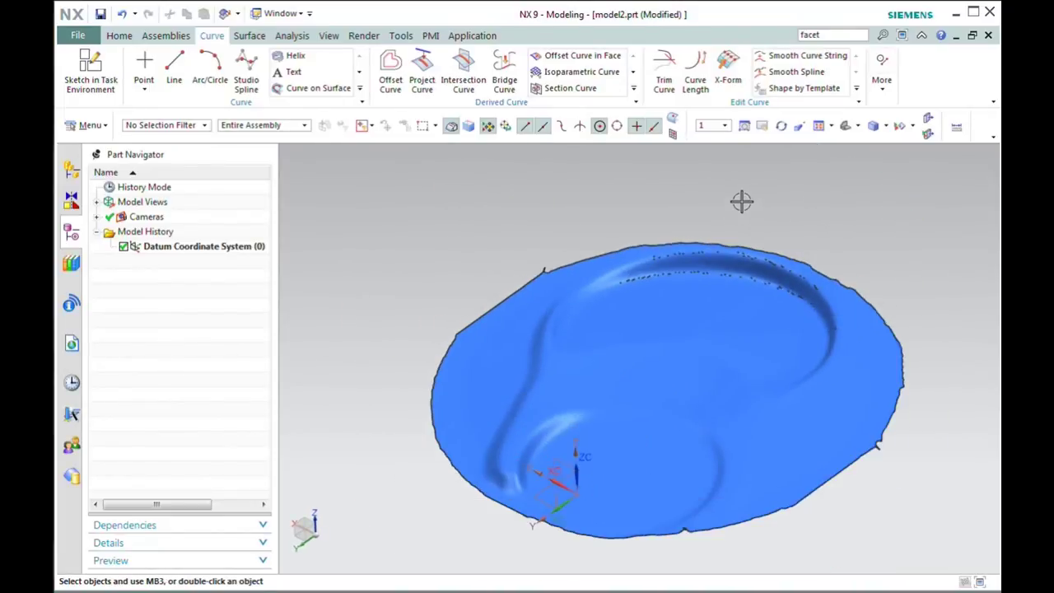
mouse_move(741, 201)
middle_mouse_down()
mouse_move(746, 217)
mouse_move(733, 218)
middle_mouse_up()
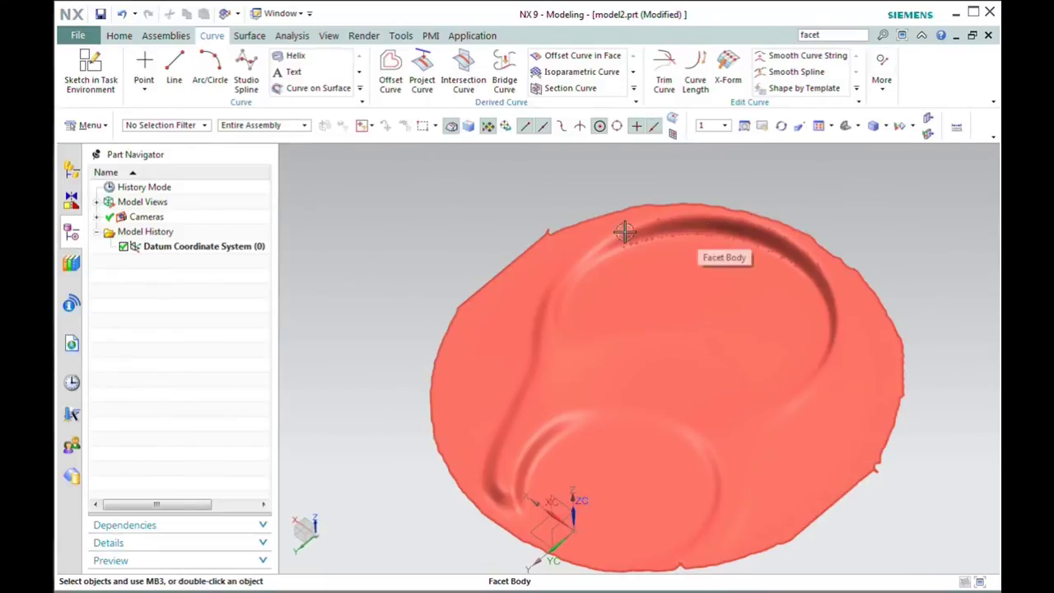
middle_click_drag(450, 233, 454, 229)
mouse_move(452, 290)
middle_mouse_down()
mouse_move(459, 266)
mouse_move(464, 296)
middle_mouse_up()
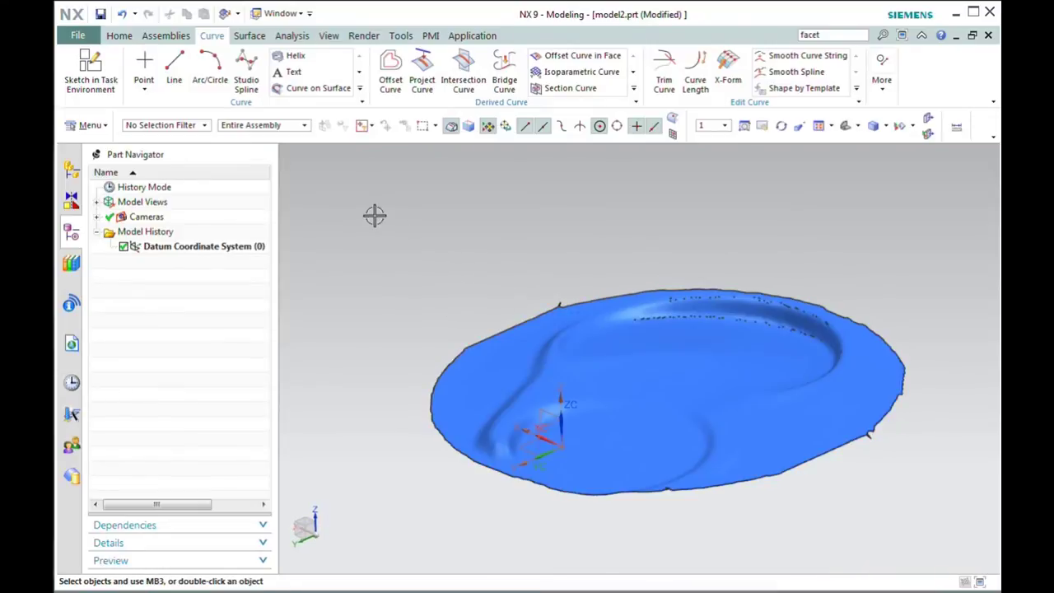
scroll(373, 210, "down", 1)
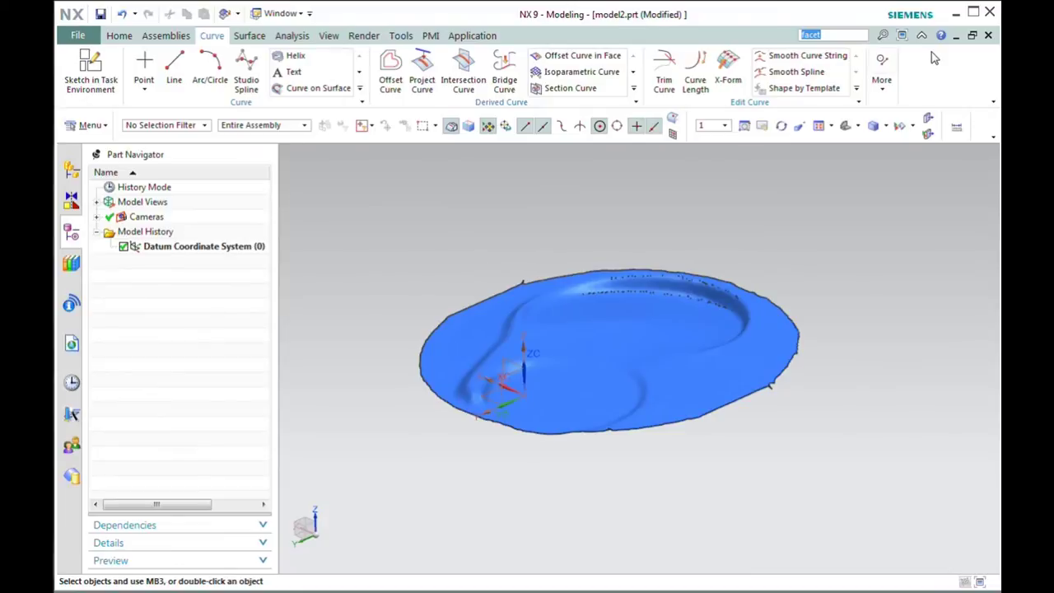
Step: Extrude the smoothed disc 1 in along the Z-axis with Extrude Facet Body from Command Finder
key("Return")
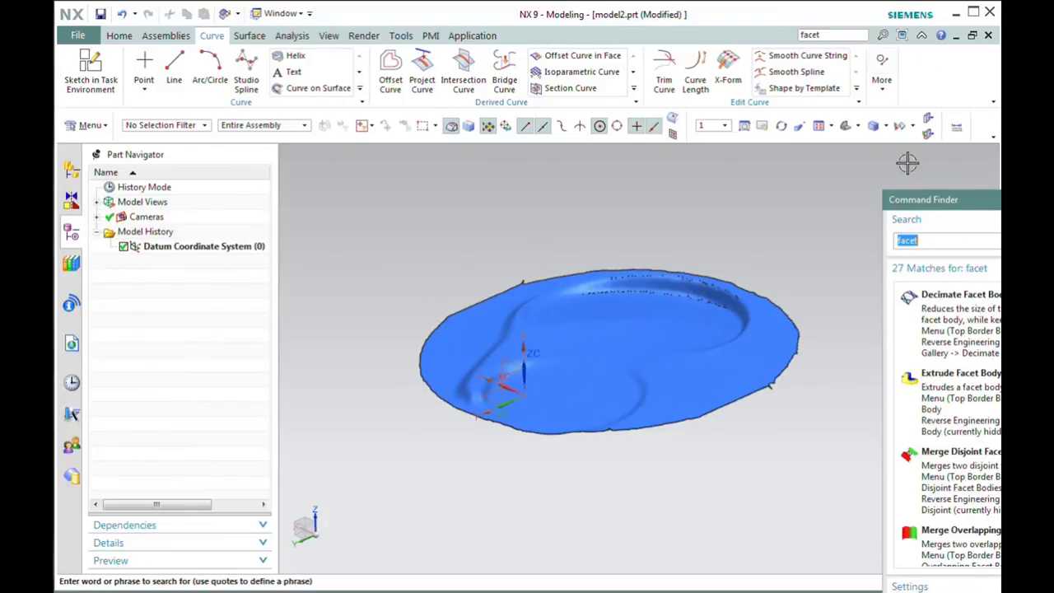
mouse_move(713, 338)
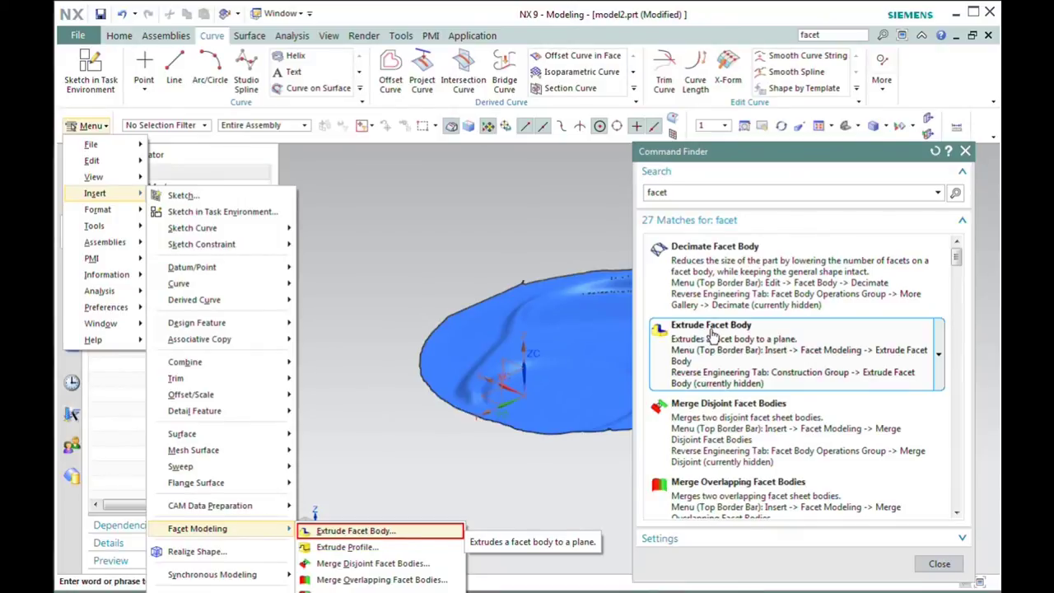
left_click(713, 338)
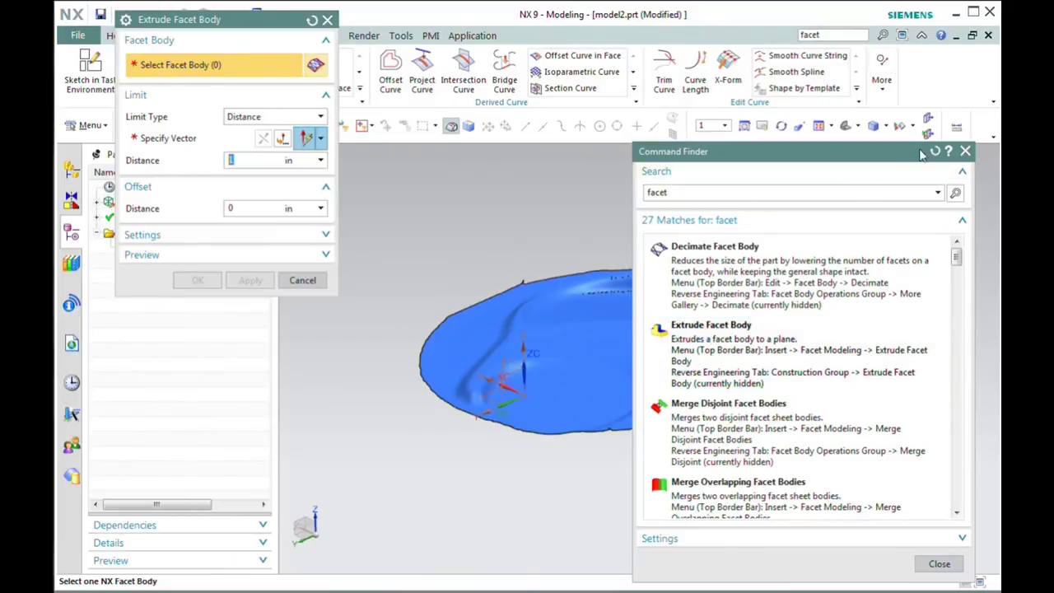
left_click(965, 152)
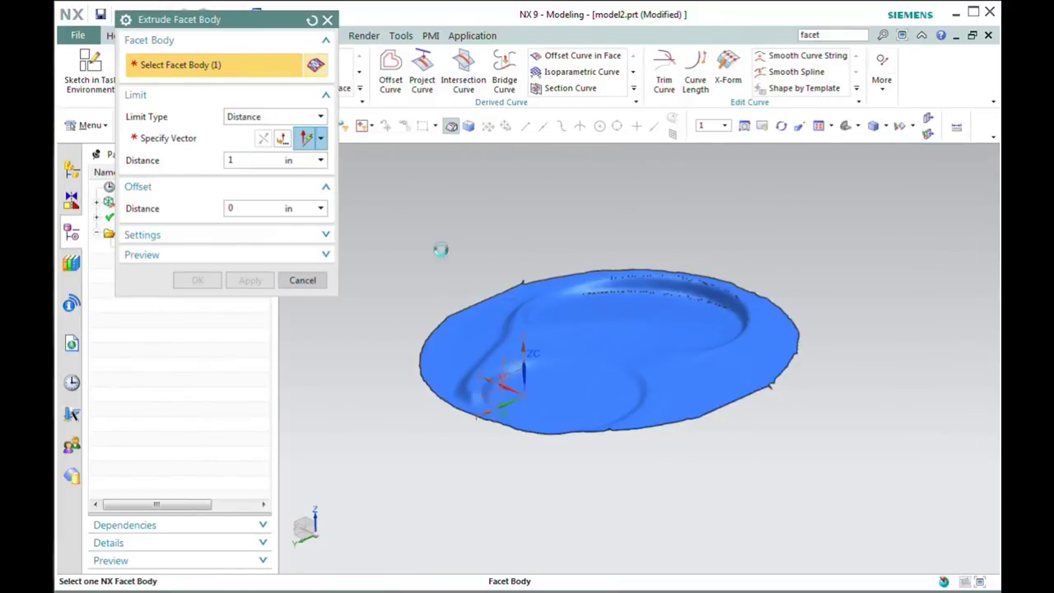
left_click(519, 293)
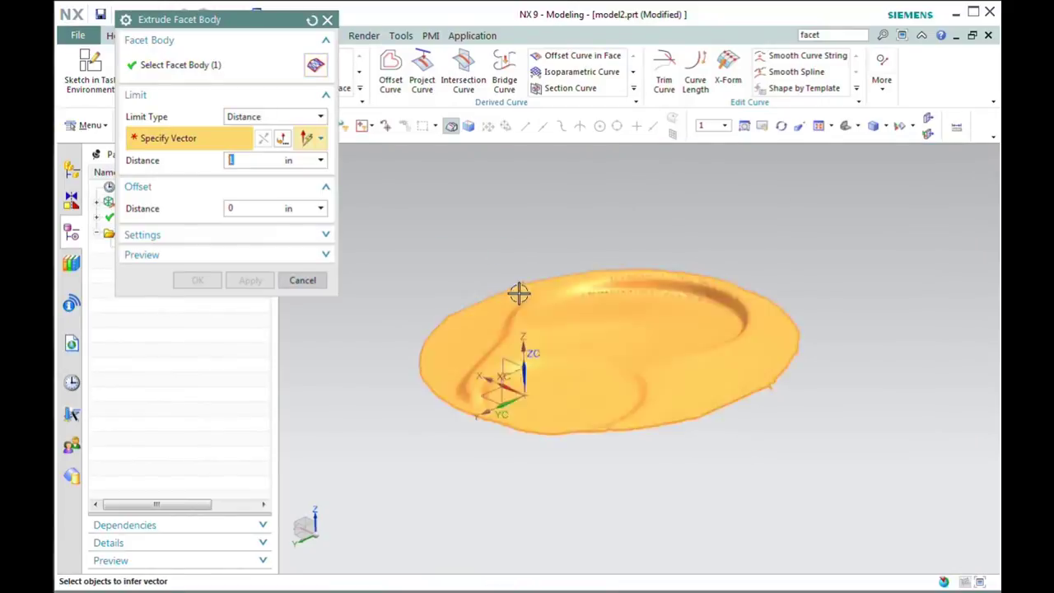
left_click(283, 140)
left_click(648, 316)
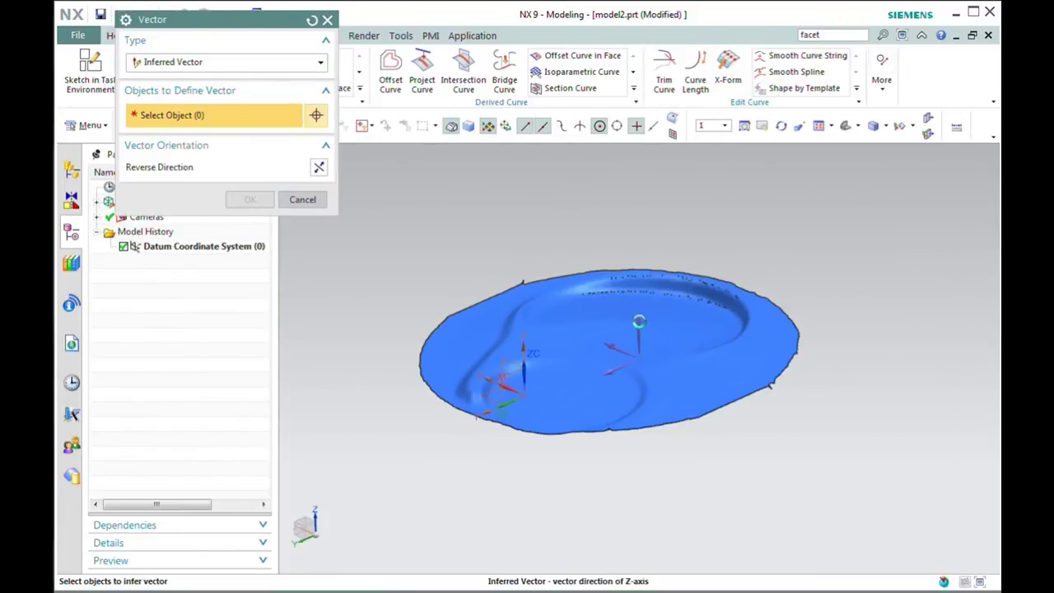
left_click(249, 200)
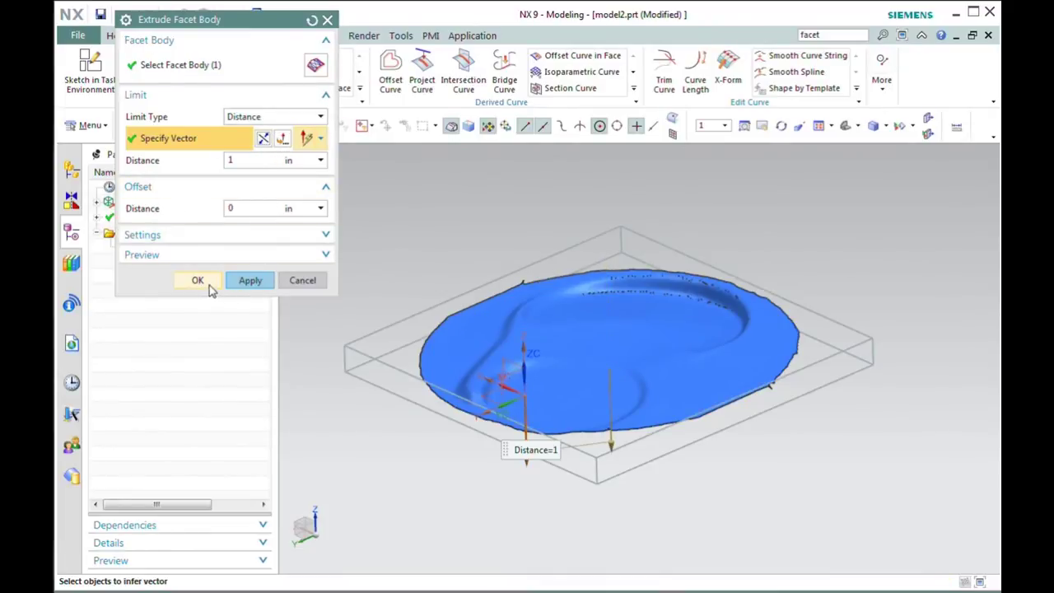
left_click(239, 281)
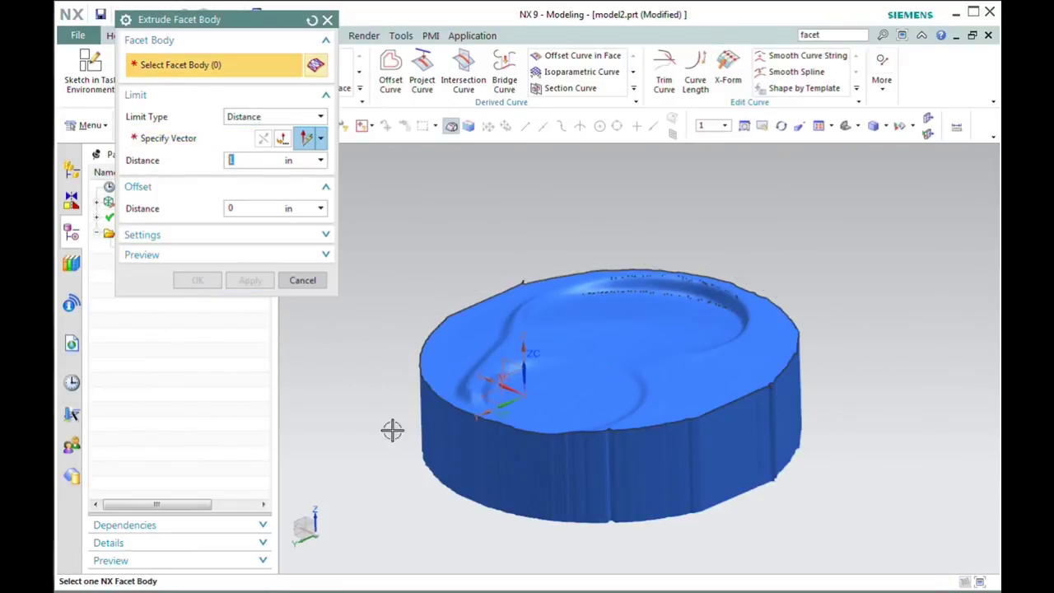
Step: Inspect the one-inch-thick extruded solid from several angles and close Extrude Facet Body
middle_click_drag(393, 470, 392, 441)
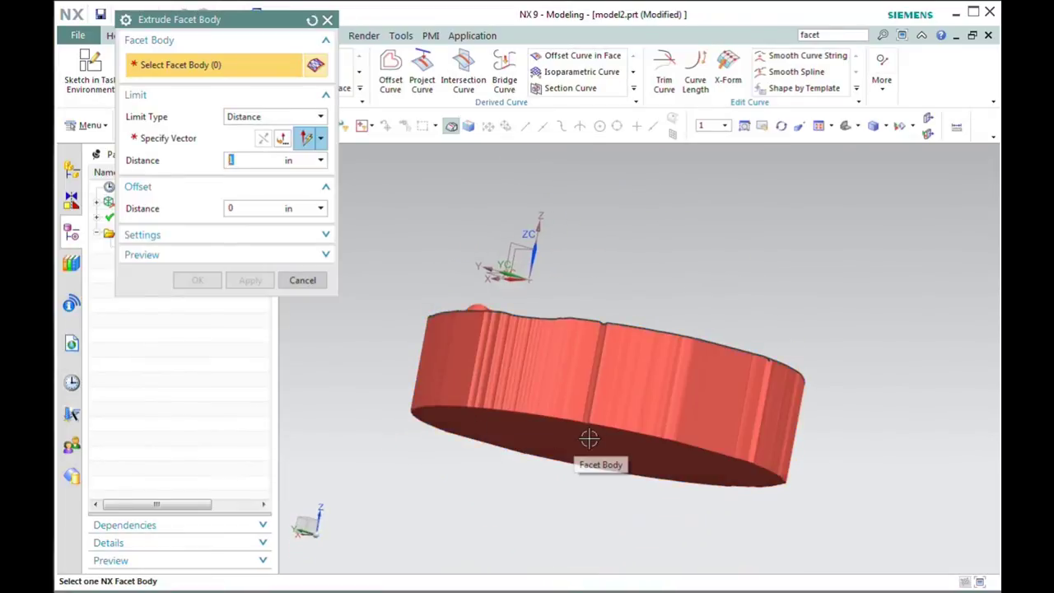
middle_click_drag(459, 296, 424, 313)
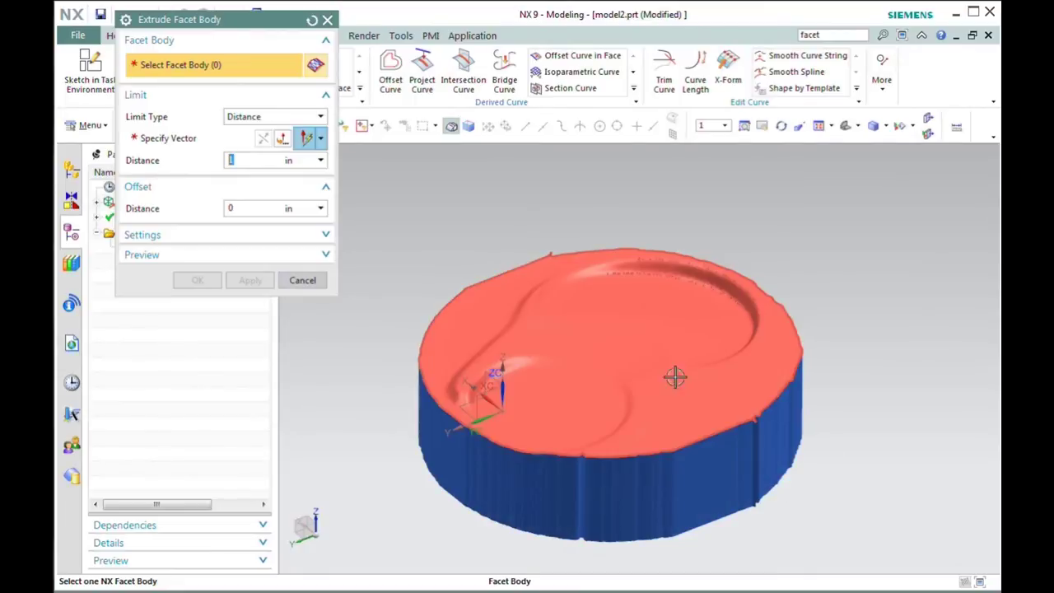
left_click(301, 281)
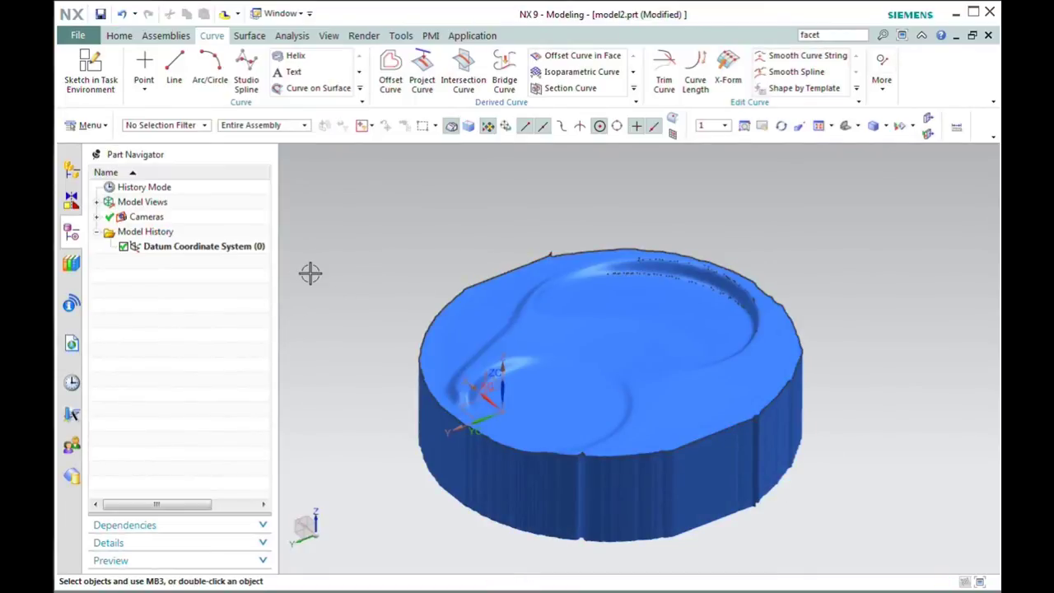
middle_click_drag(308, 273, 377, 288)
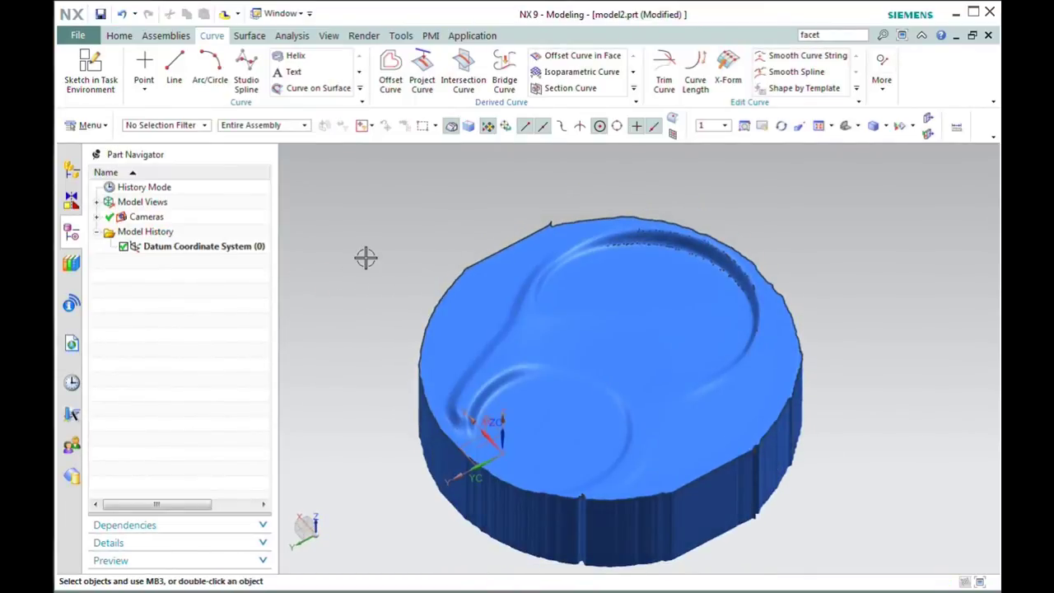